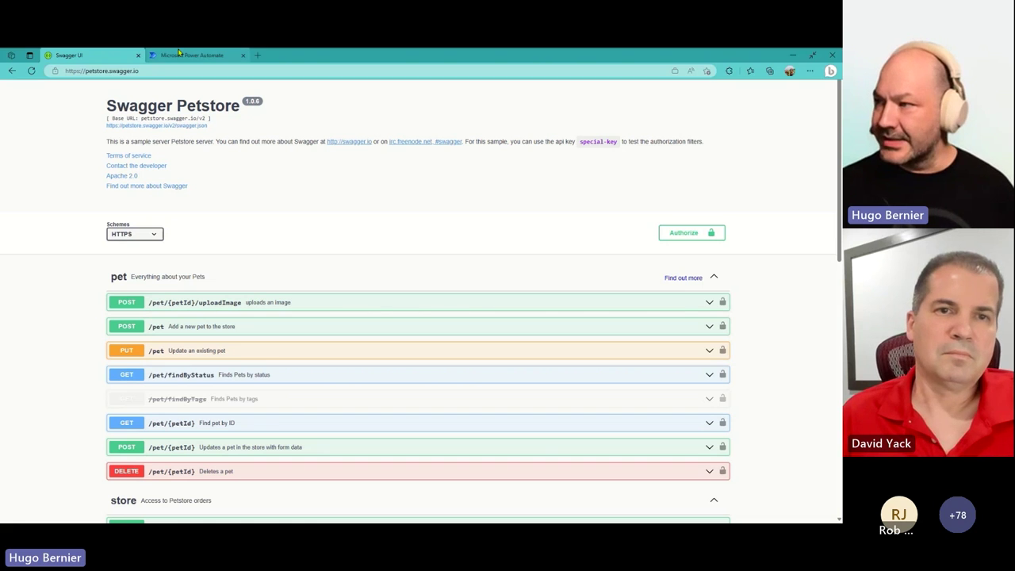
# Step: Switch to Power Automate and view the creation options for new custom connectors on the custom connectors page
pyautogui.click(179, 53)
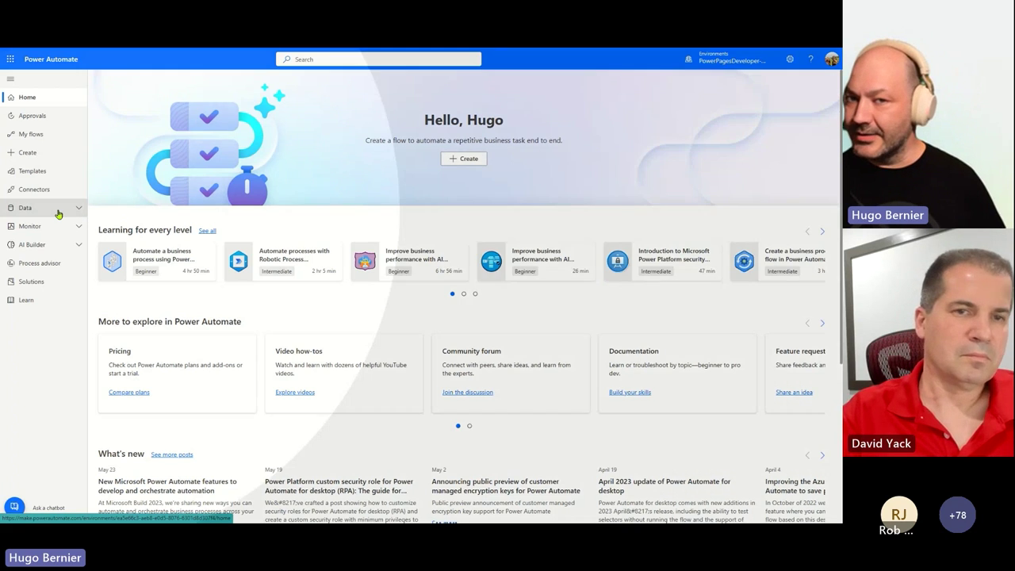
pyautogui.click(45, 211)
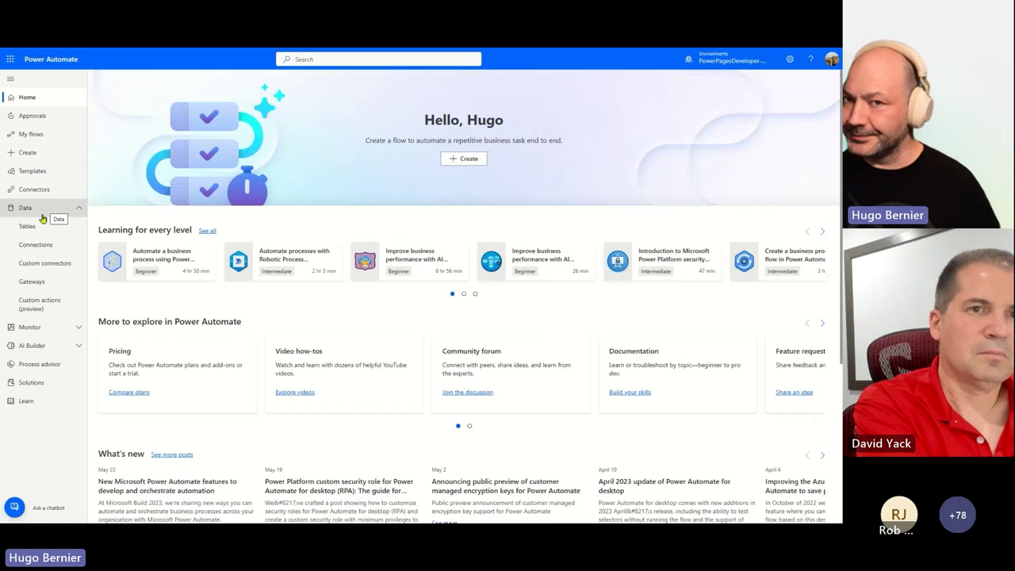
pyautogui.click(39, 265)
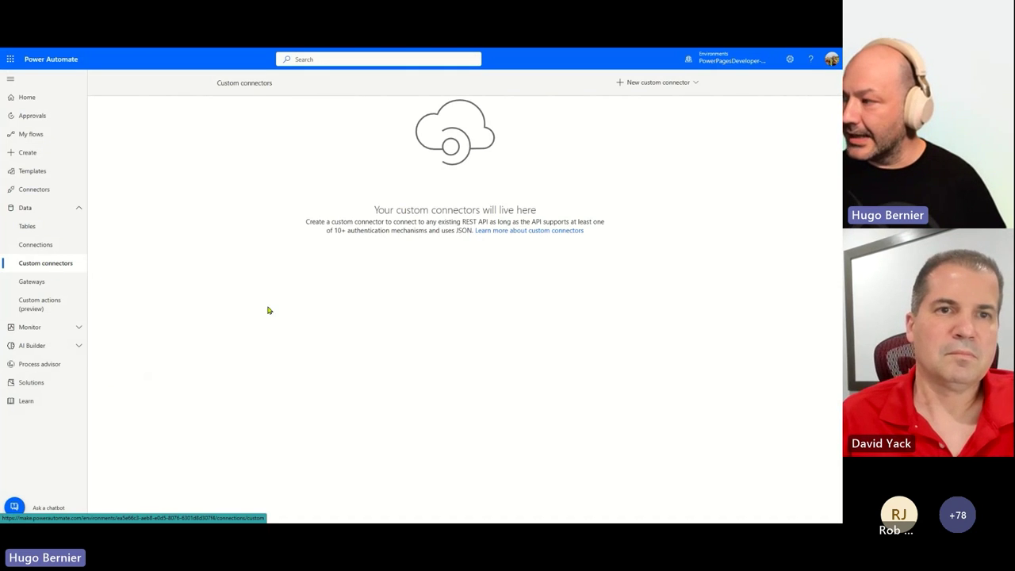
pyautogui.click(658, 90)
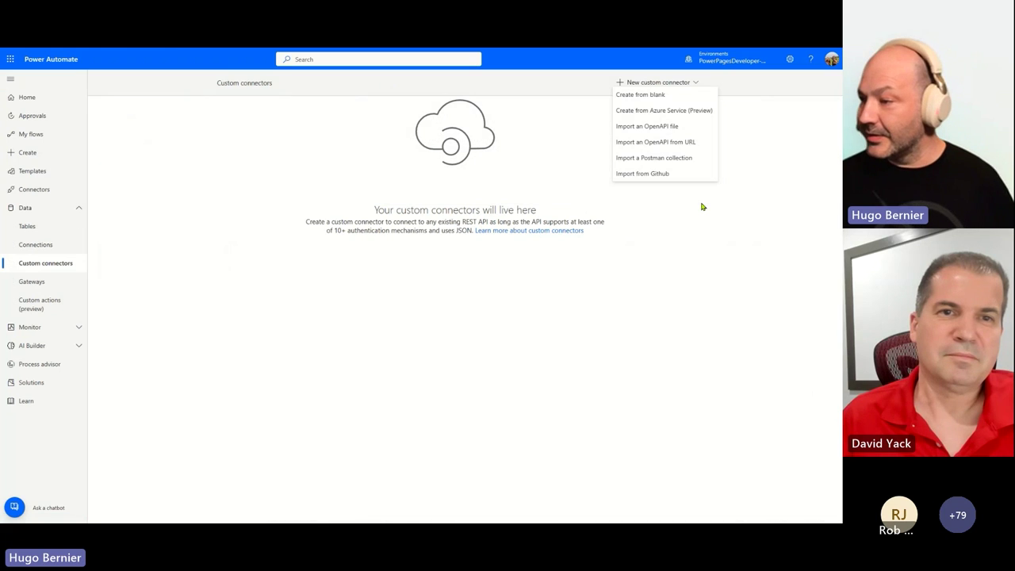
pyautogui.click(702, 207)
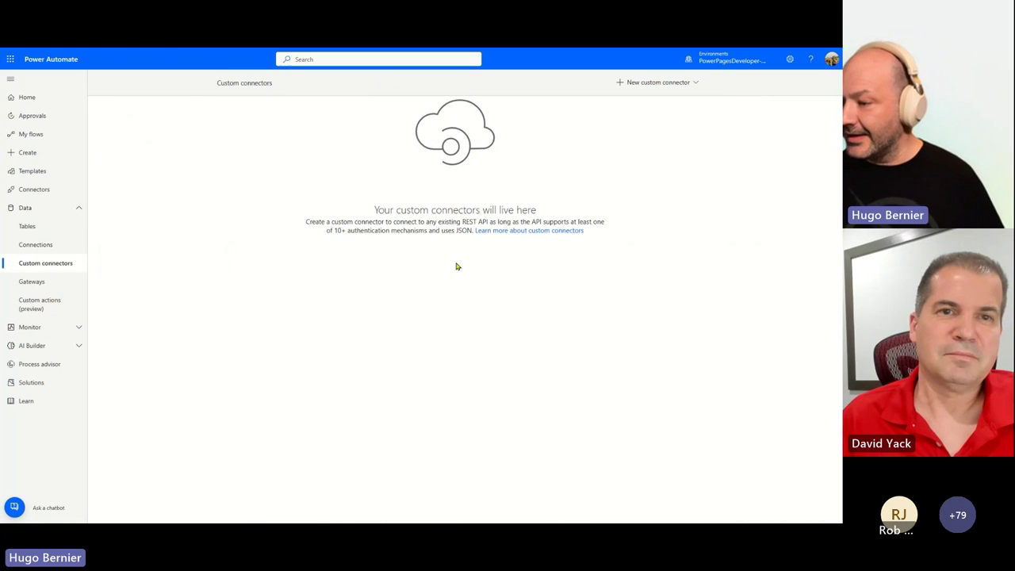
pyautogui.press('ctrl')
pyautogui.press('ctrl')
# Step: Start a new custom connector inside the Pet Store Management solution
pyautogui.click(31, 383)
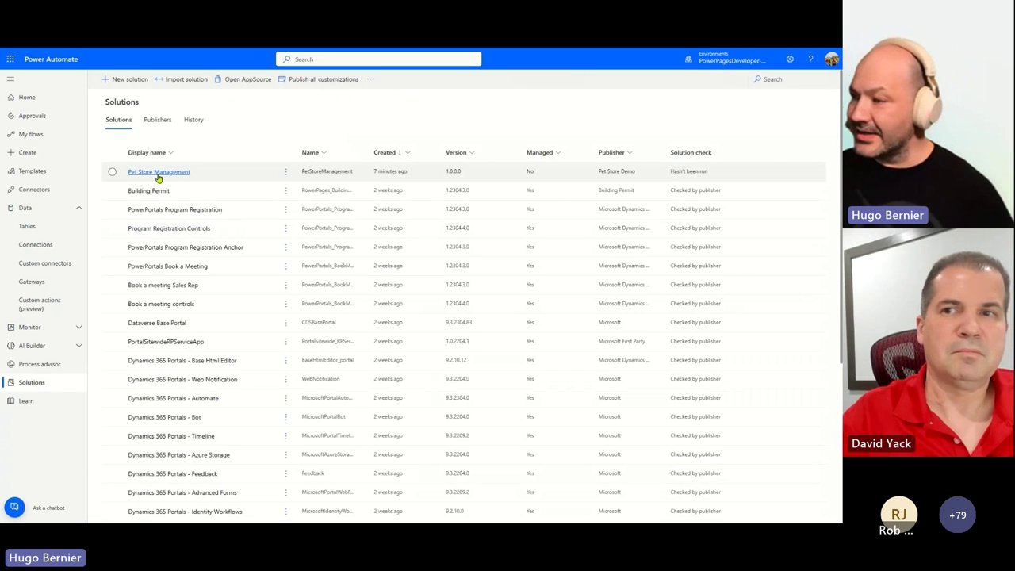
pyautogui.press('ctrl')
pyautogui.press('ctrl')
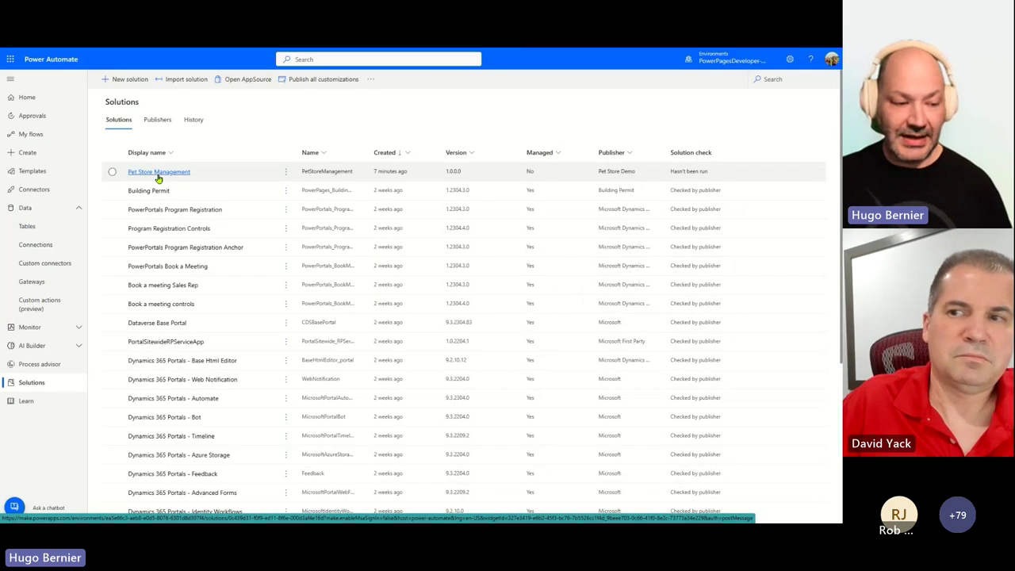
pyautogui.click(159, 172)
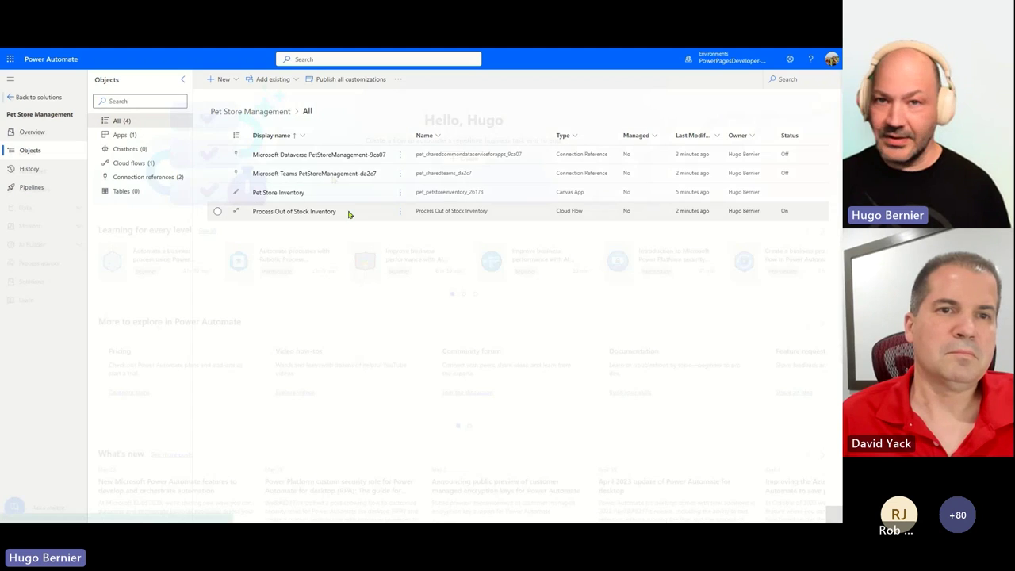
pyautogui.click(222, 81)
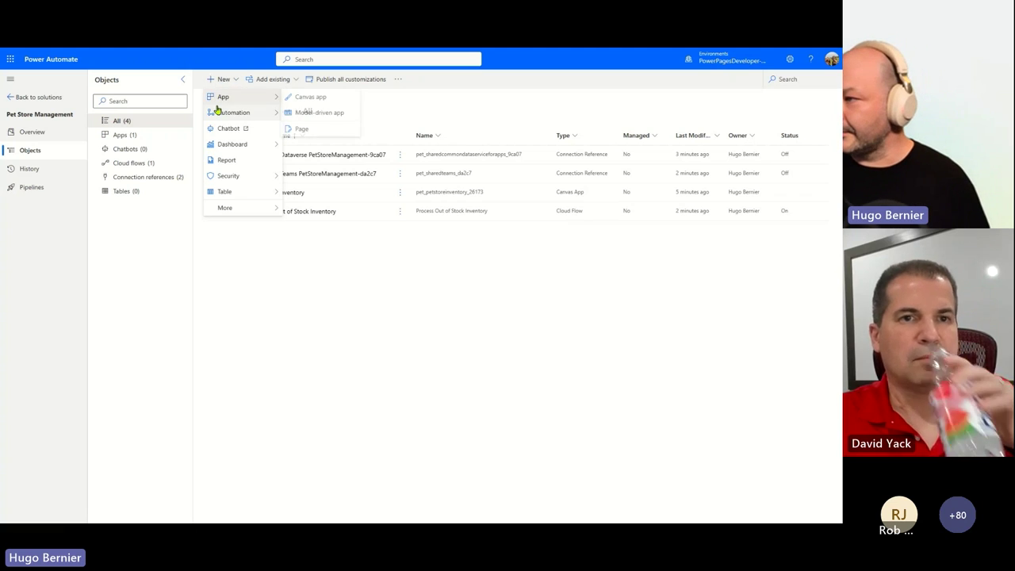
pyautogui.moveTo(216, 111)
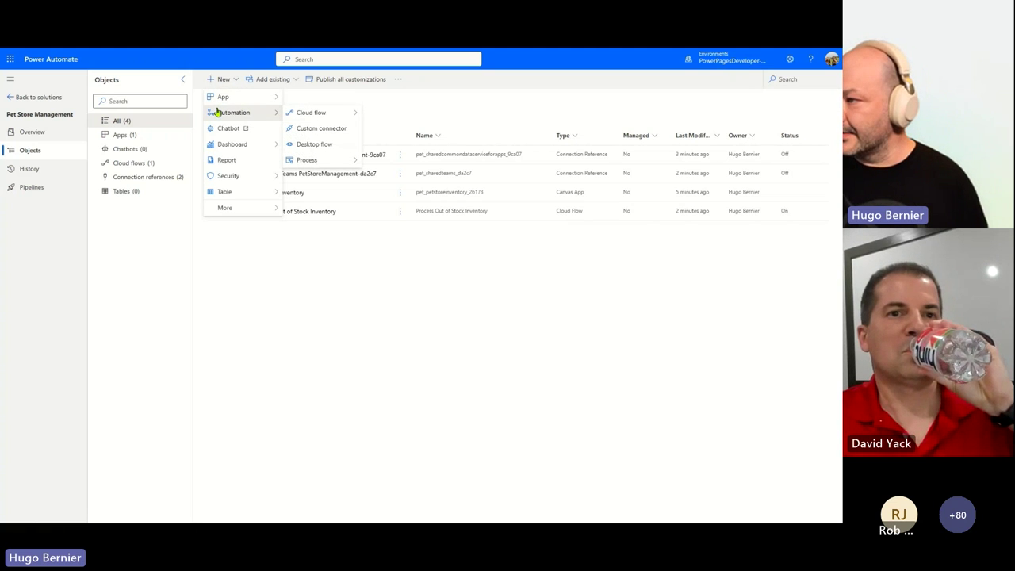
pyautogui.click(314, 130)
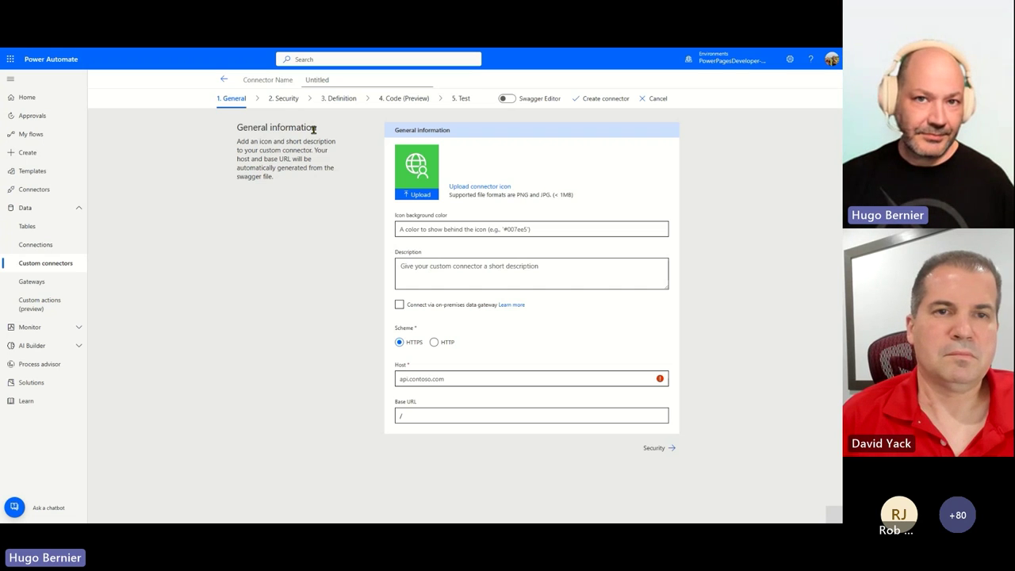
# Step: Name the new custom connector Pet Store
pyautogui.click(420, 230)
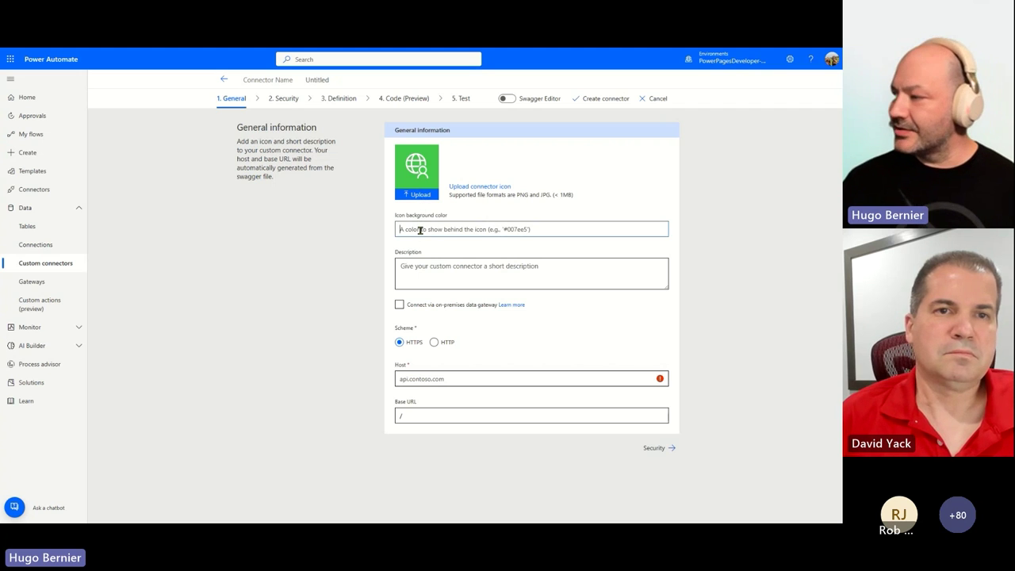
pyautogui.click(462, 270)
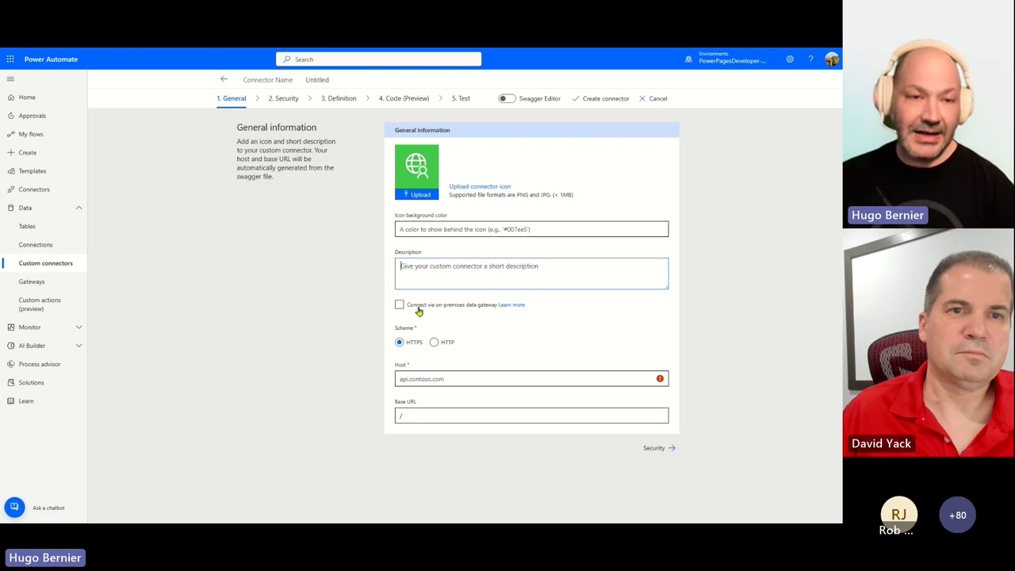
pyautogui.click(318, 80)
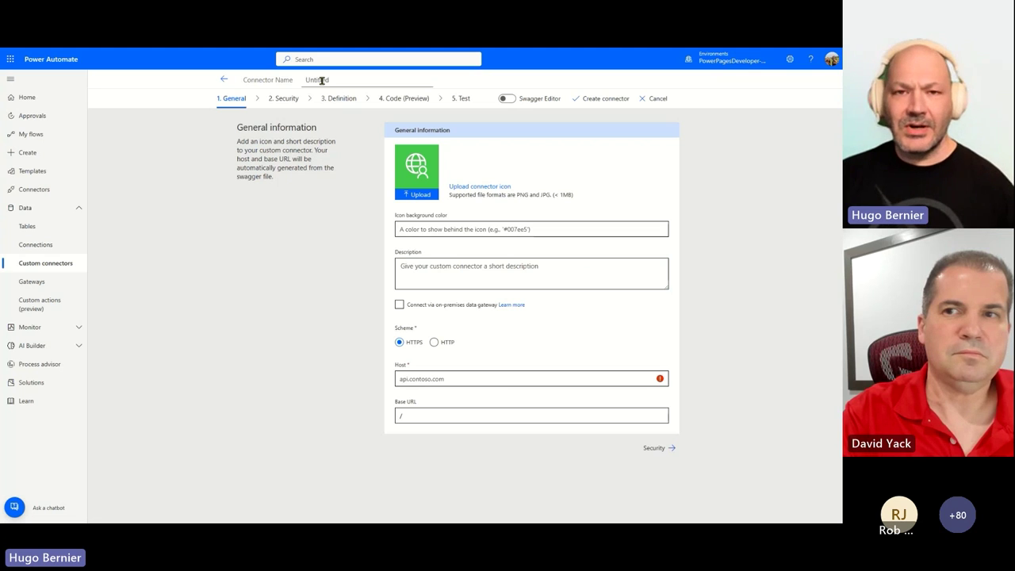
pyautogui.write('Pet')
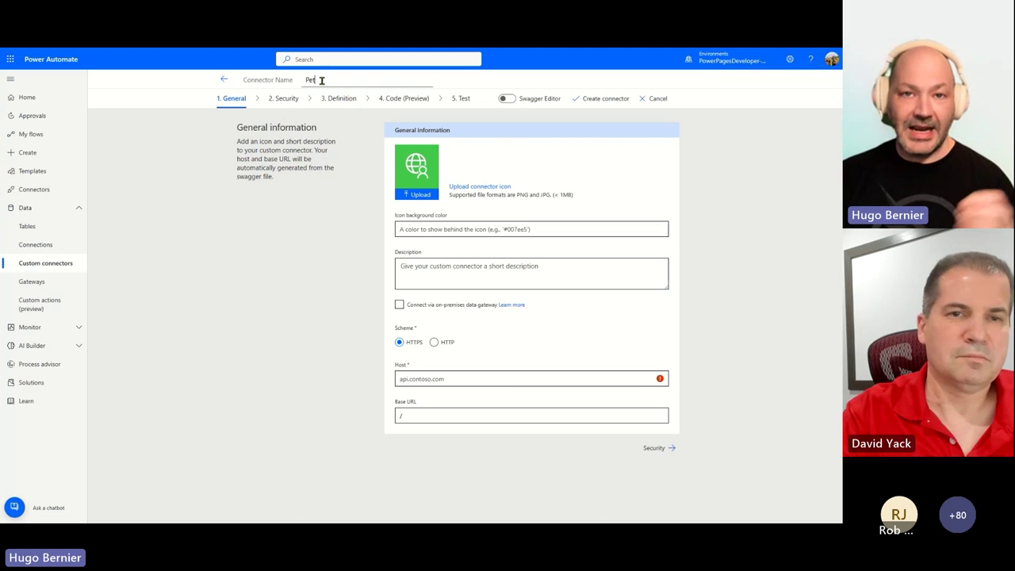
pyautogui.write(' Store')
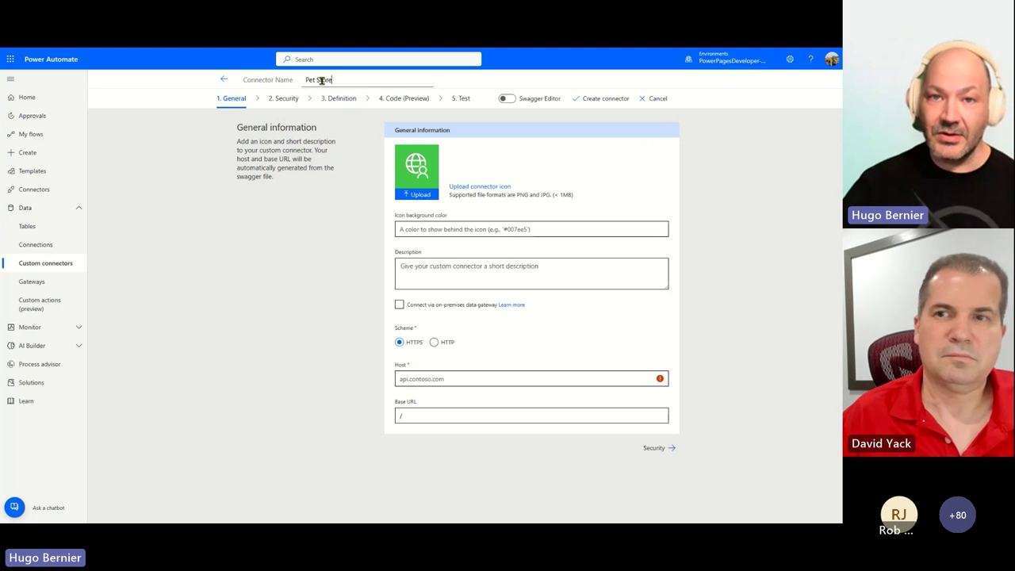
pyautogui.click(272, 223)
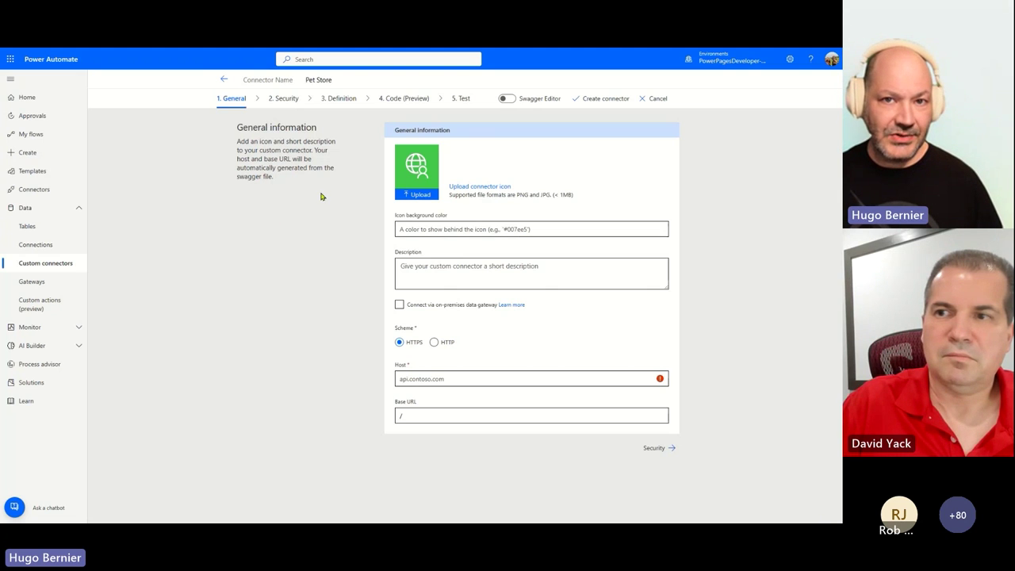
# Step: Set the connector's host to petstore.swagger.io, copied from the Swagger Petstore page's address, and create the connector
pyautogui.moveTo(177, 48)
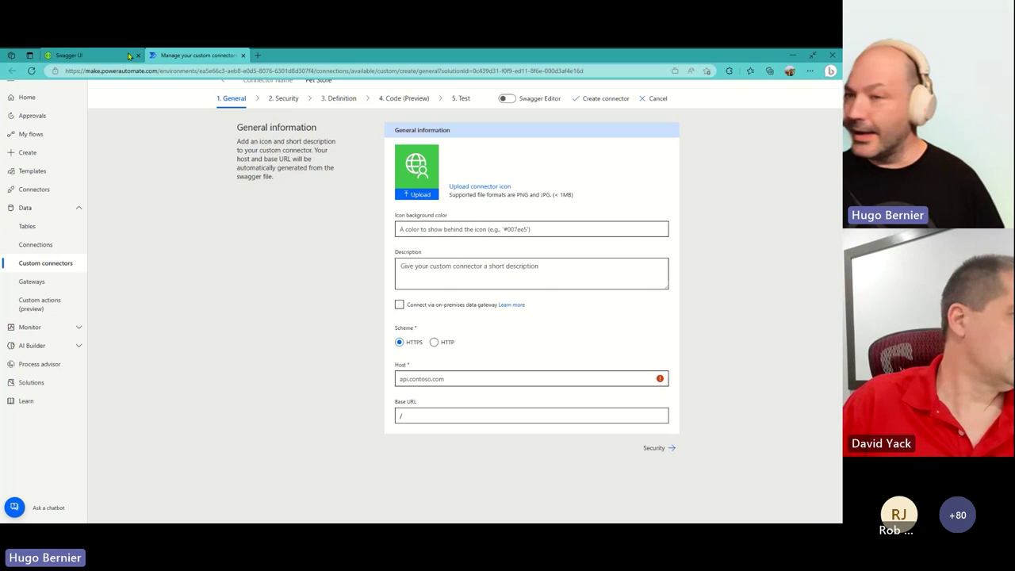
pyautogui.click(68, 56)
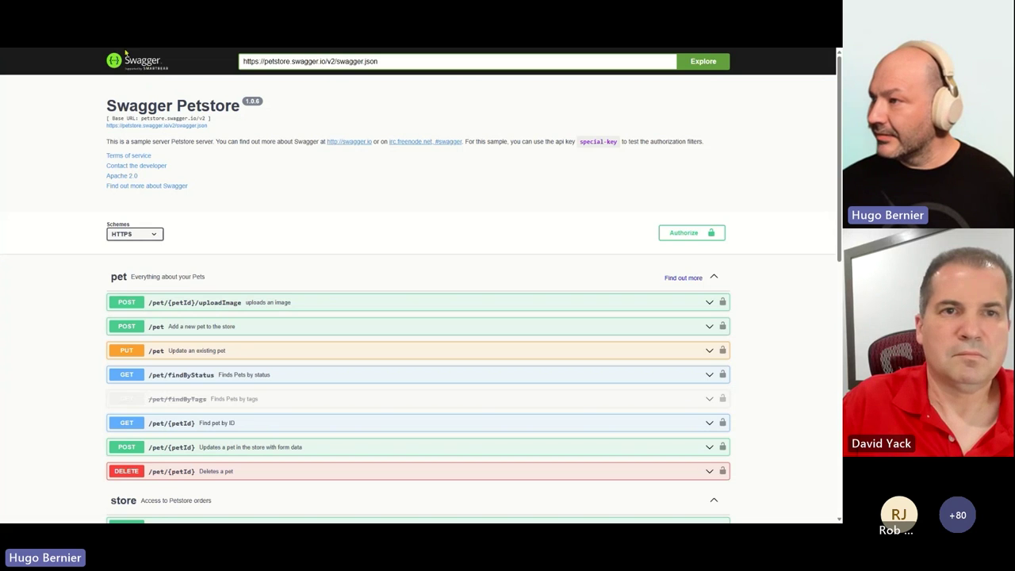
pyautogui.moveTo(141, 70); pyautogui.dragTo(85, 82)
pyautogui.rightClick(111, 70)
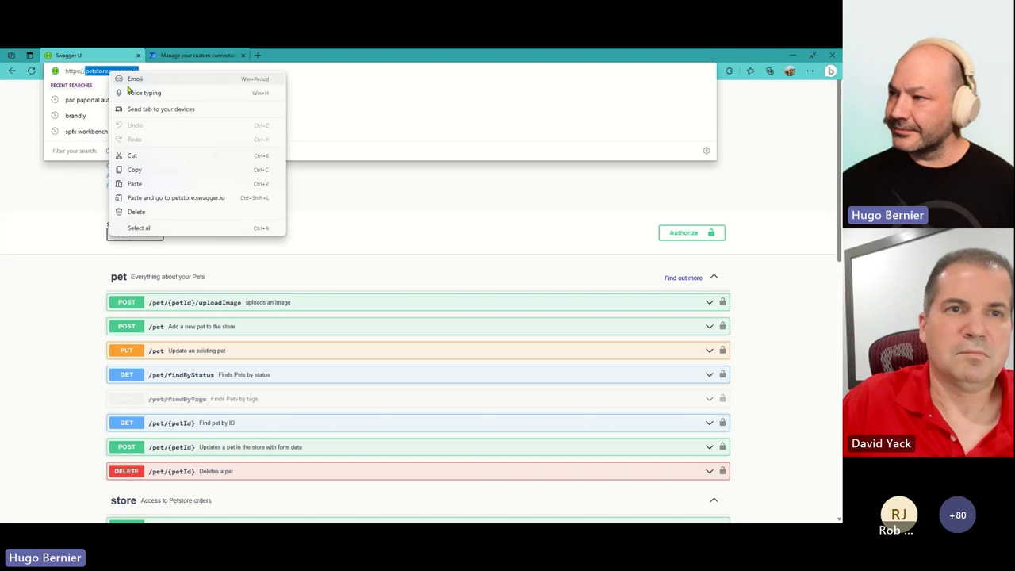
pyautogui.click(141, 169)
pyautogui.click(196, 55)
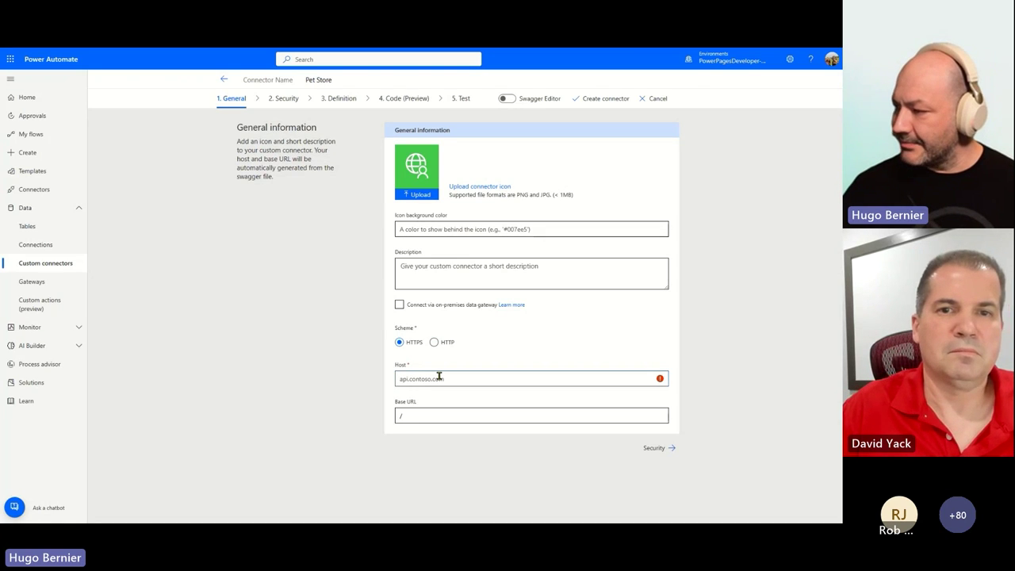
pyautogui.hotkey('ctrl', 'v')
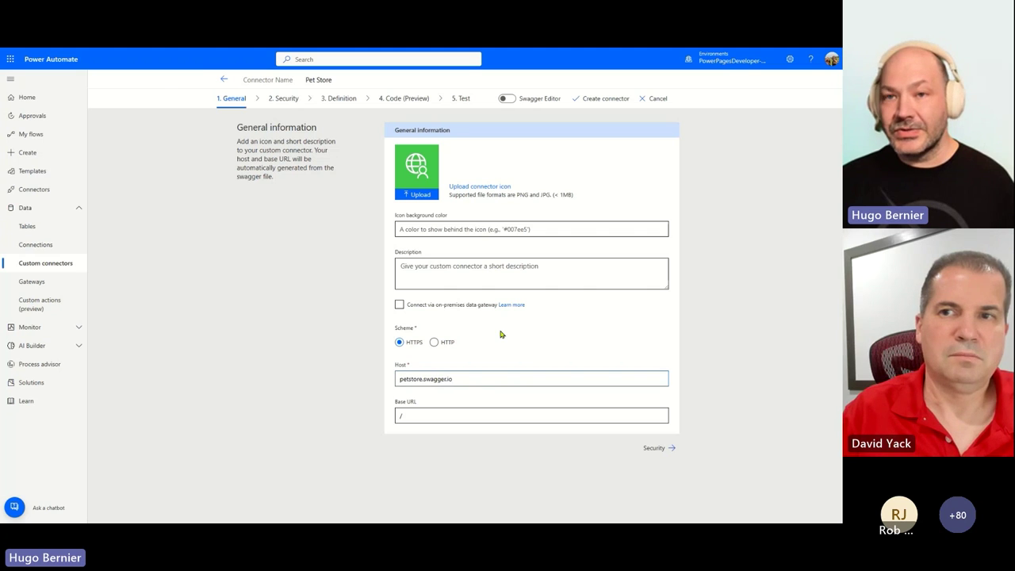
pyautogui.click(606, 98)
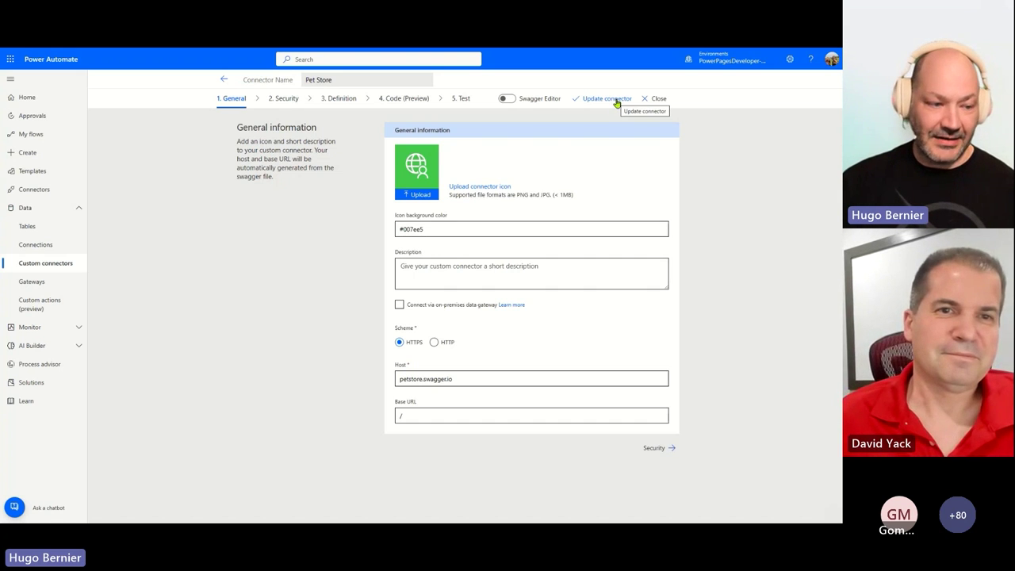
# Step: Check the connector's definition page, and start updating the Pet Store connector from an OpenAPI URL
pyautogui.click(341, 100)
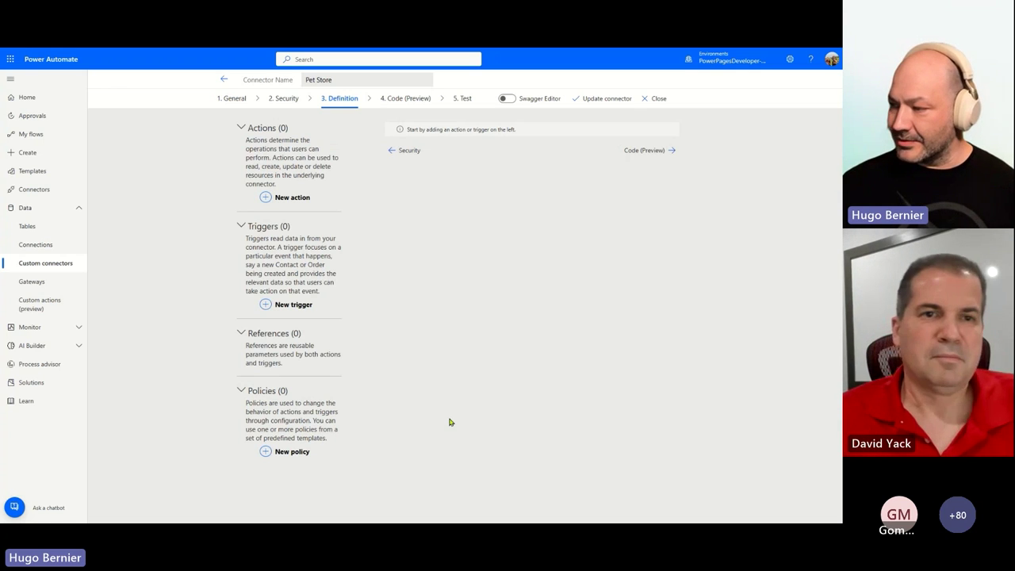
pyautogui.click(224, 82)
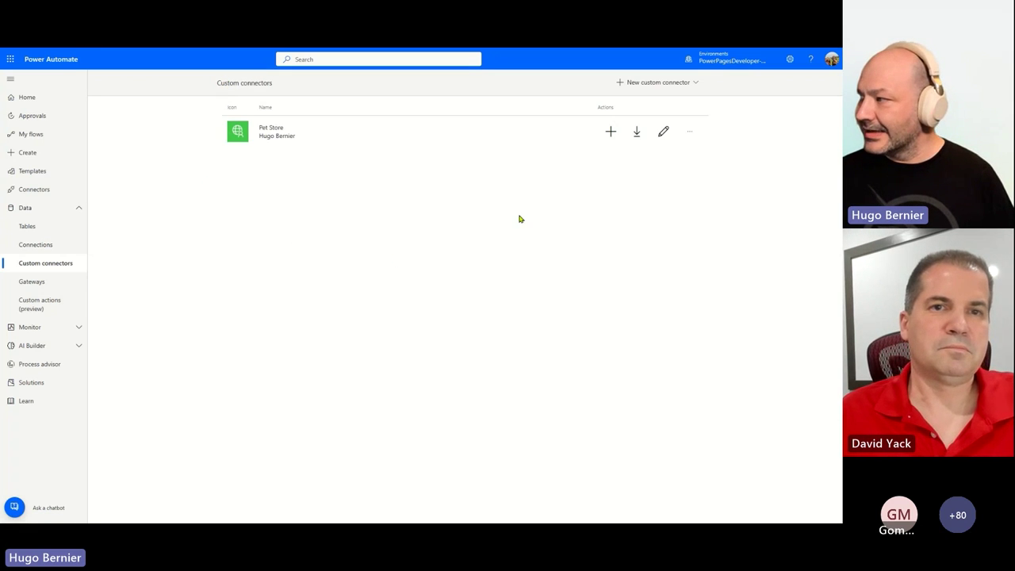
pyautogui.click(689, 135)
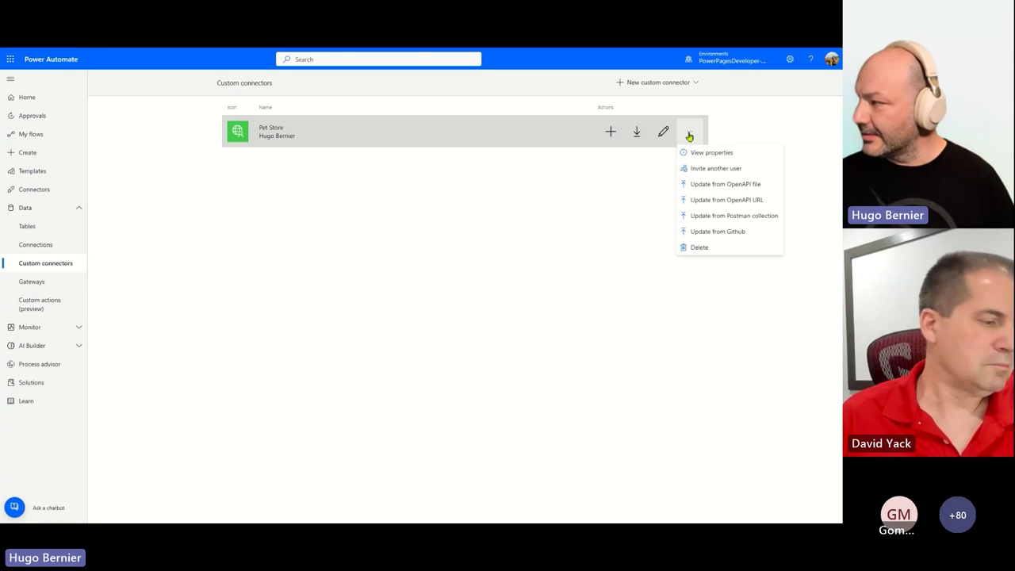
pyautogui.click(766, 202)
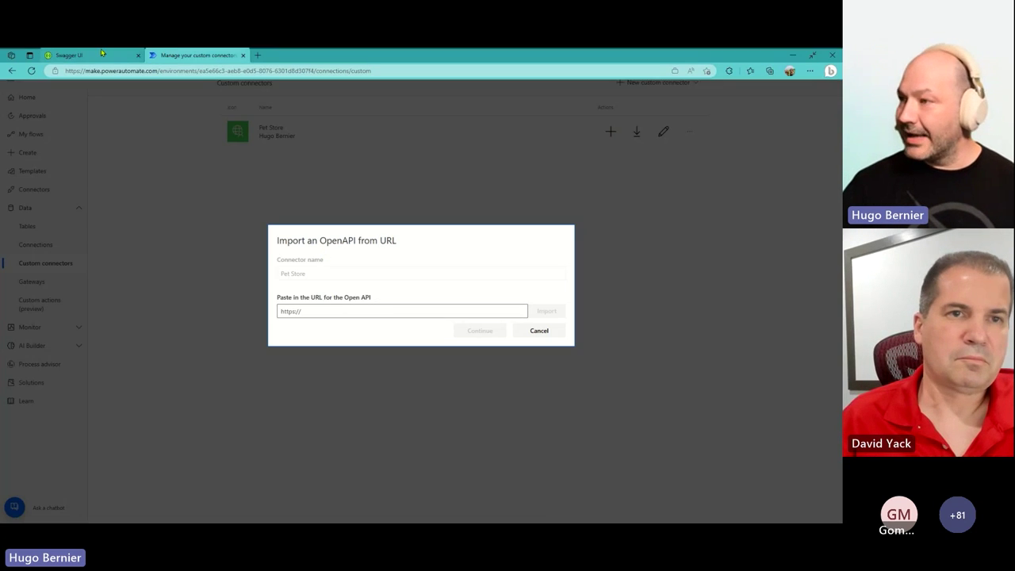
pyautogui.click(99, 51)
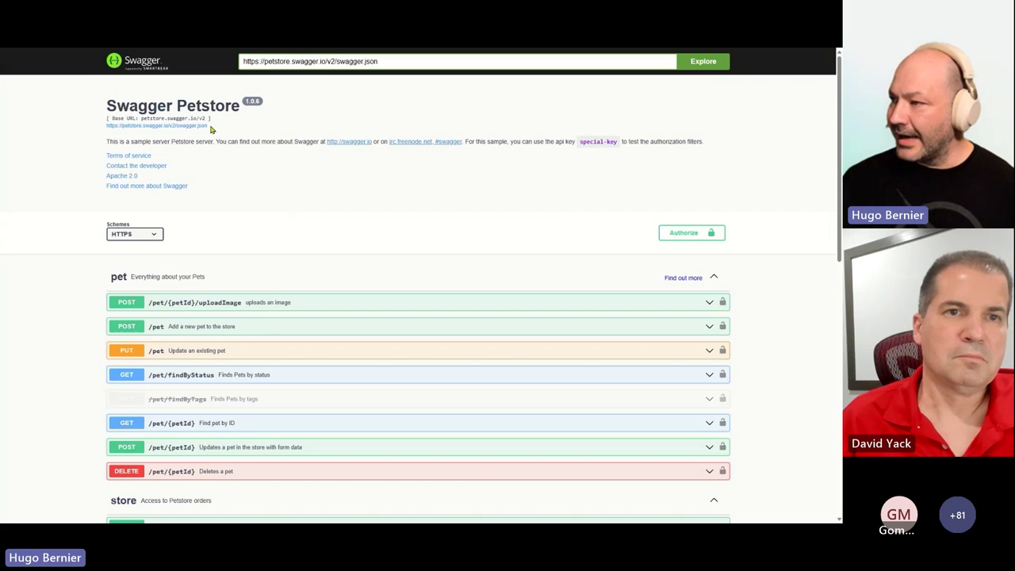
pyautogui.moveTo(109, 135); pyautogui.dragTo(208, 126)
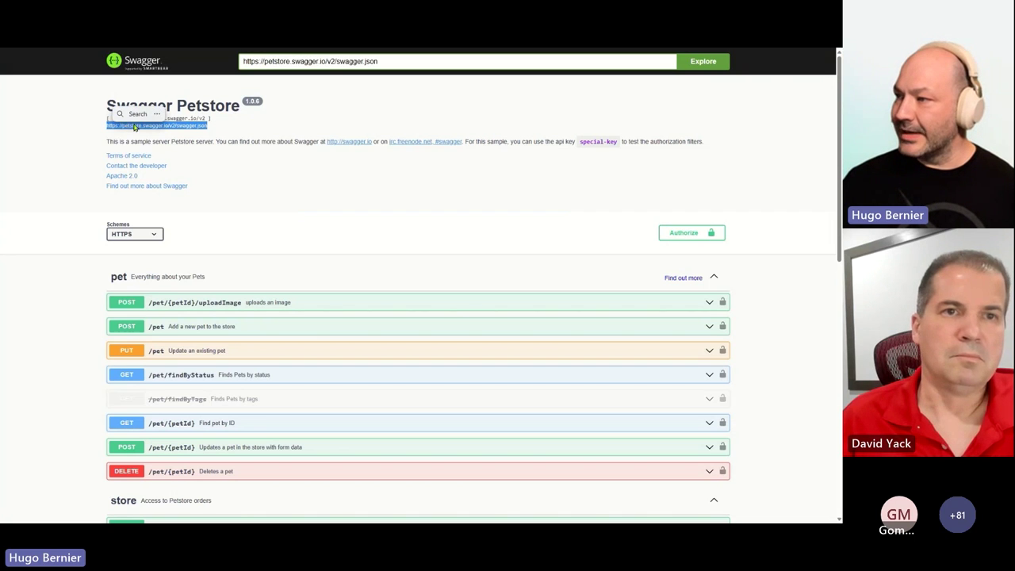
pyautogui.click(159, 115)
pyautogui.click(142, 129)
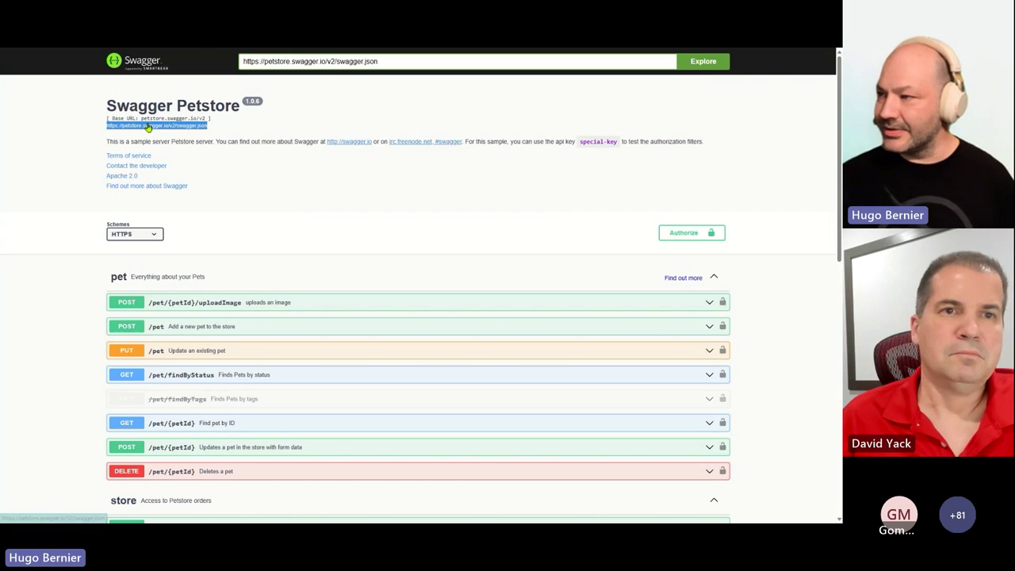
pyautogui.click(202, 54)
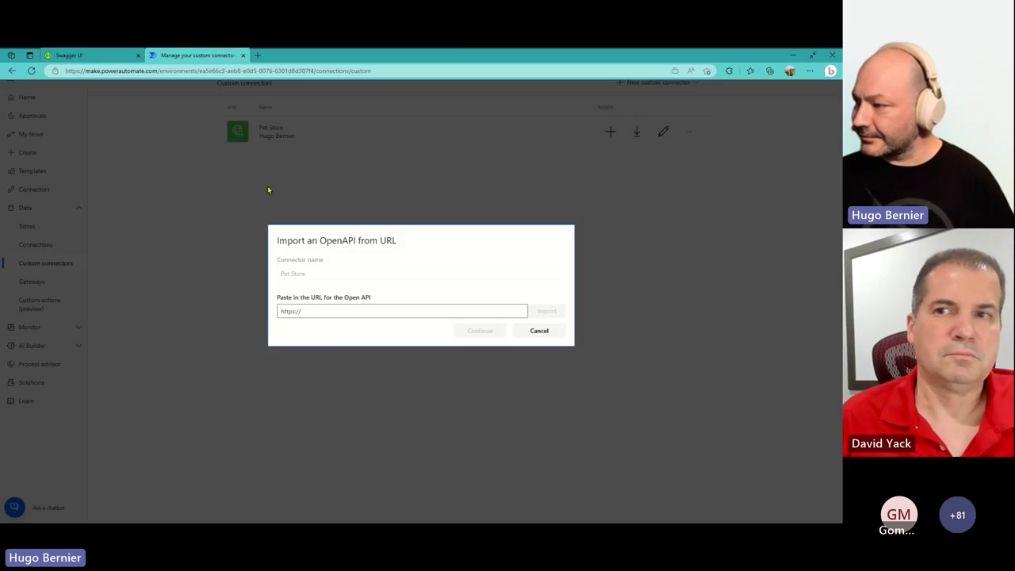
pyautogui.rightClick(329, 309)
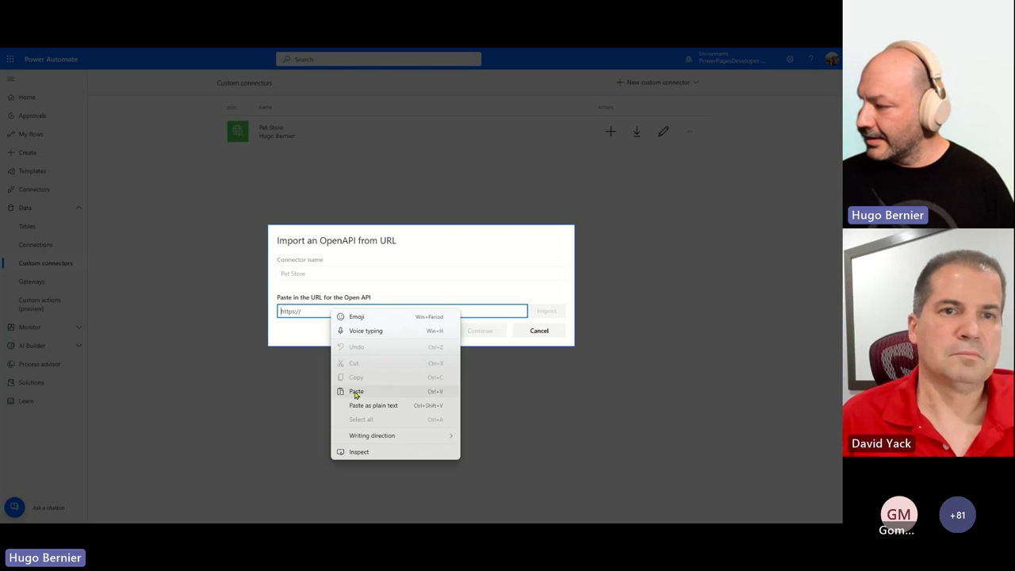
pyautogui.click(353, 392)
pyautogui.click(547, 312)
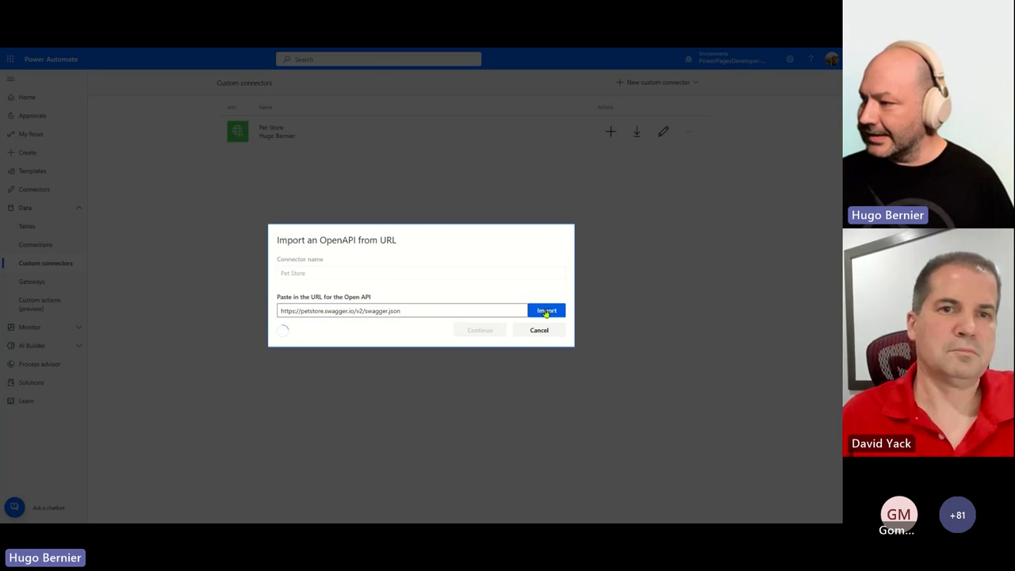
pyautogui.click(480, 330)
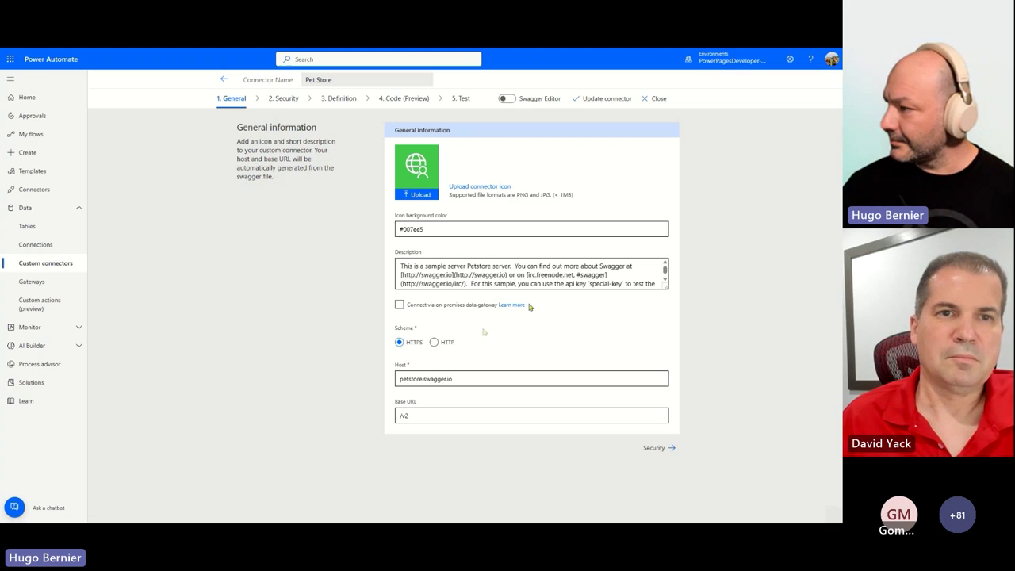
# Step: Review the connector's security settings and the available authentication types, keeping API Key as the choice
pyautogui.click(290, 99)
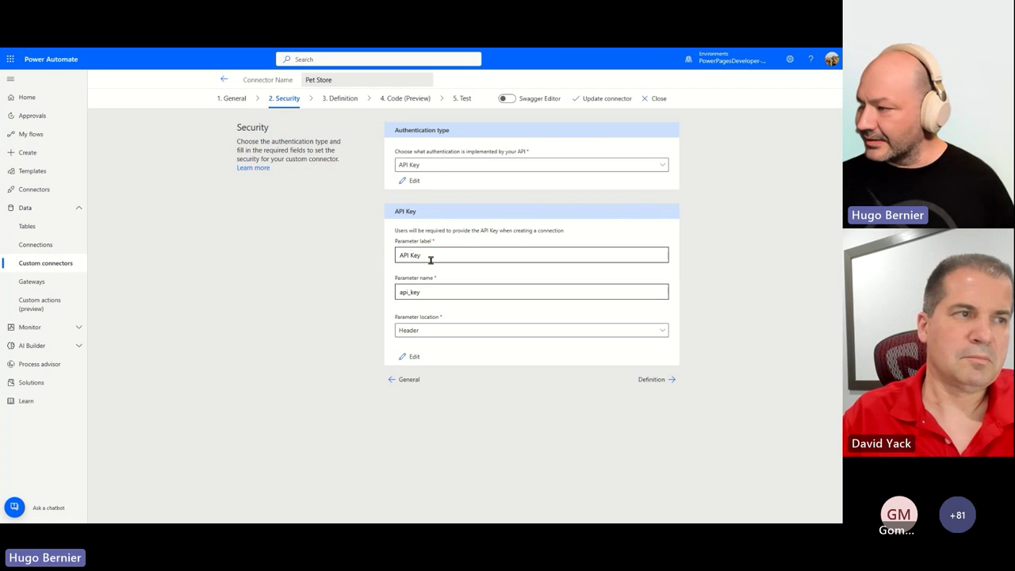
pyautogui.press('ctrl')
pyautogui.press('ctrl')
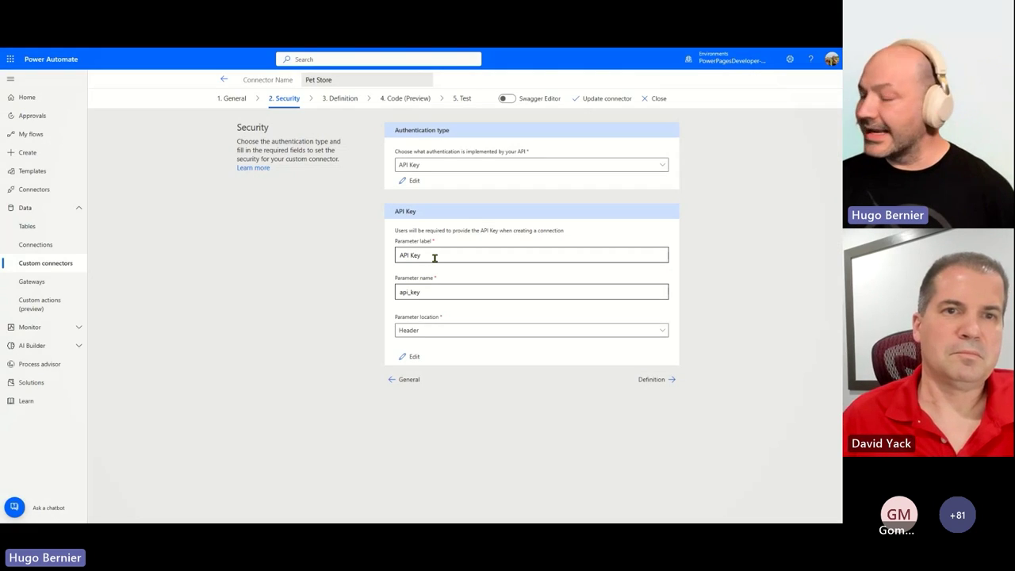
pyautogui.click(457, 166)
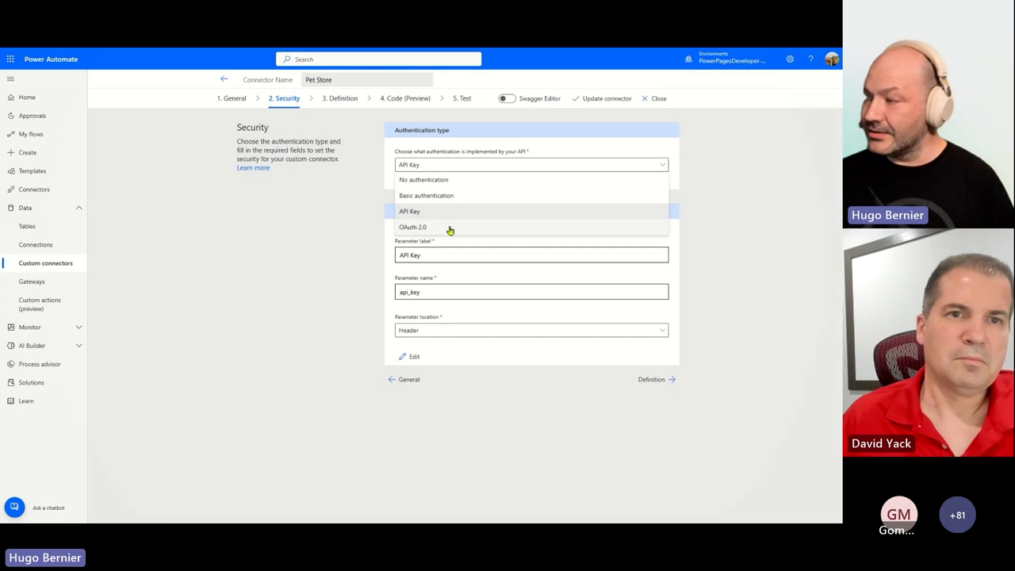
pyautogui.click(315, 243)
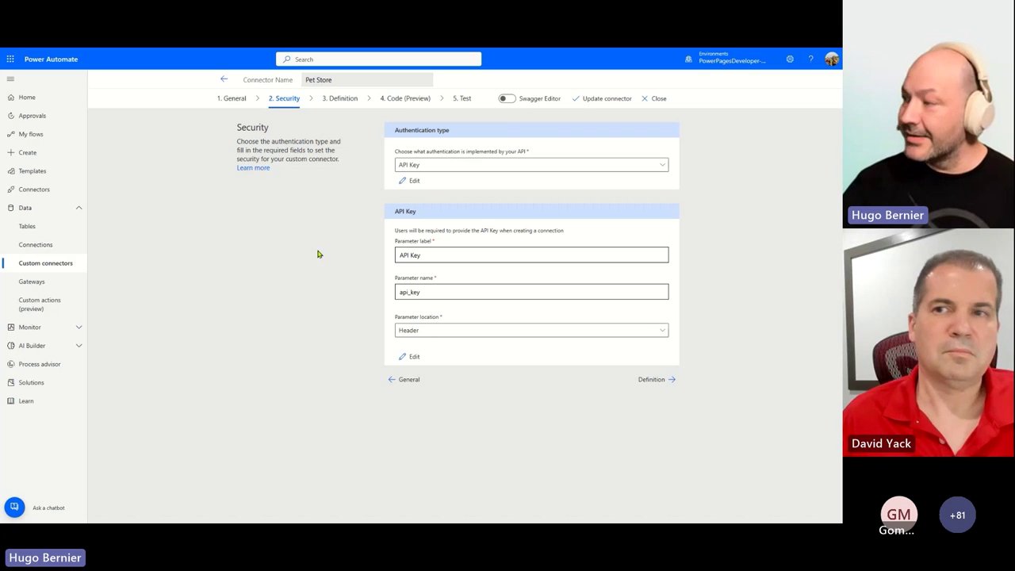
# Step: Open the connector's definition and look through its imported actions, triggers, references and policies
pyautogui.click(654, 380)
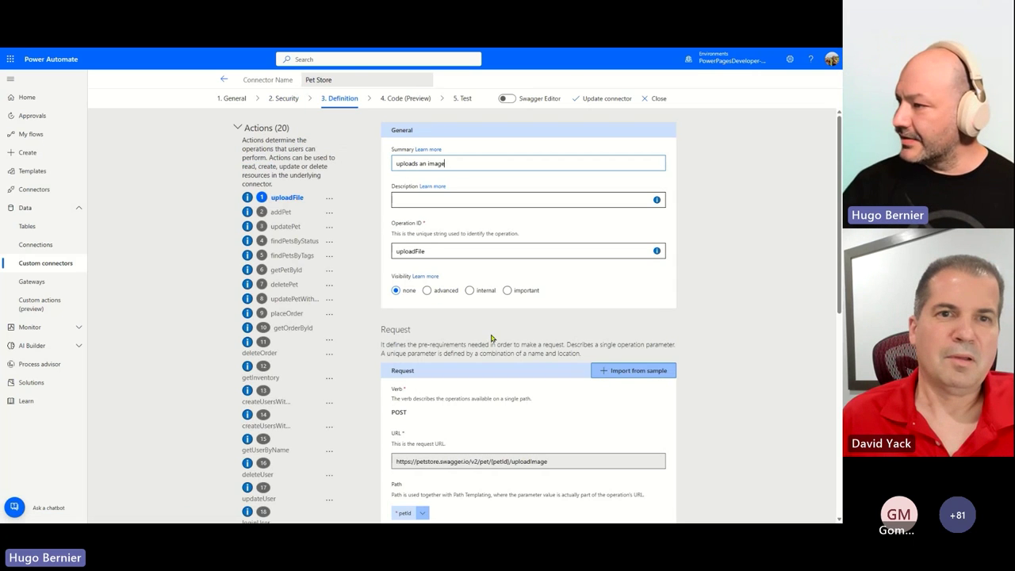
pyautogui.scroll(-4, 292, 317)
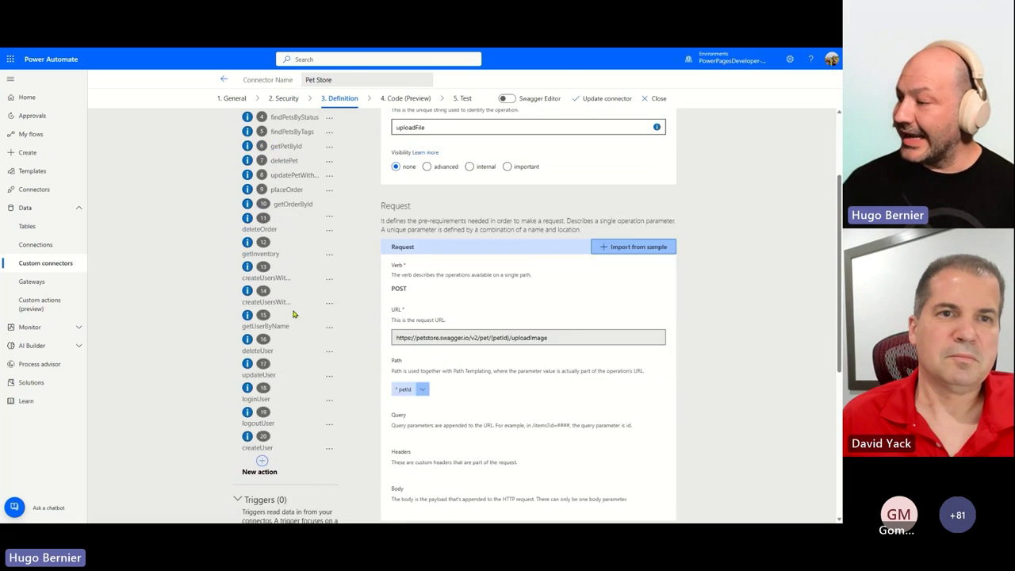
pyautogui.scroll(-2, 292, 334)
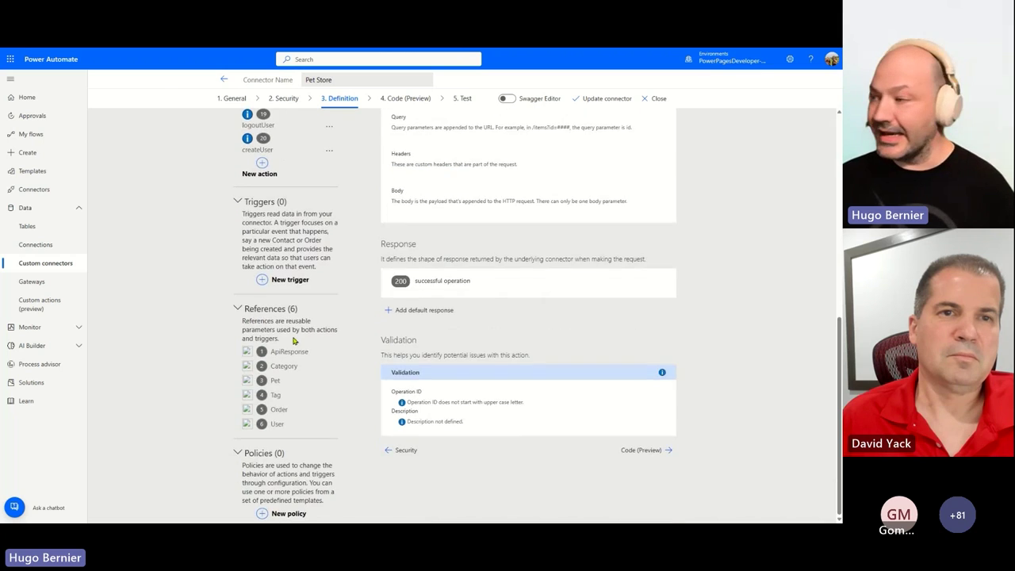
pyautogui.scroll(6, 293, 340)
# Step: Set the uploadFile action's description to "Uploads an image by the user"
pyautogui.moveTo(657, 201)
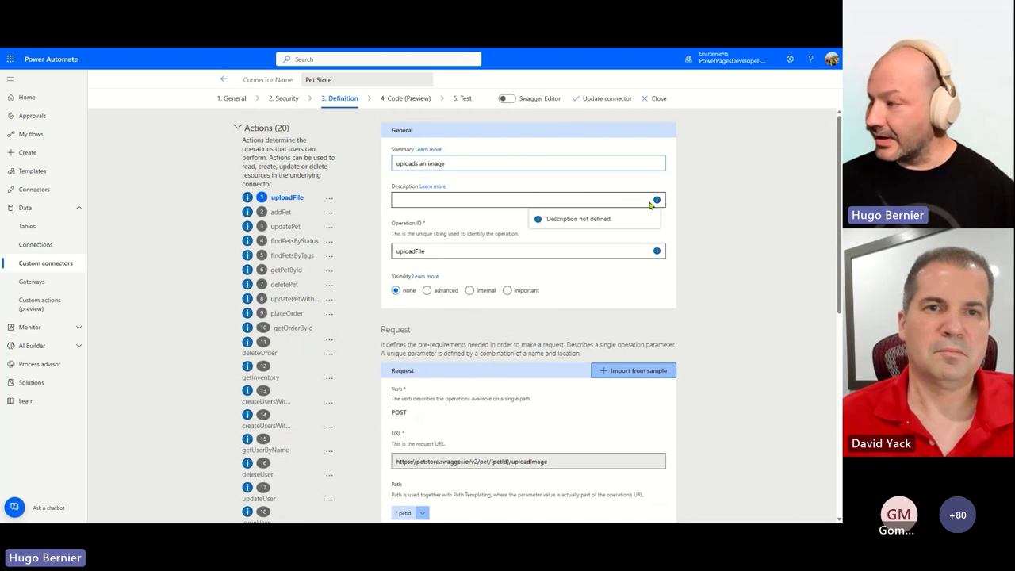
pyautogui.click(581, 201)
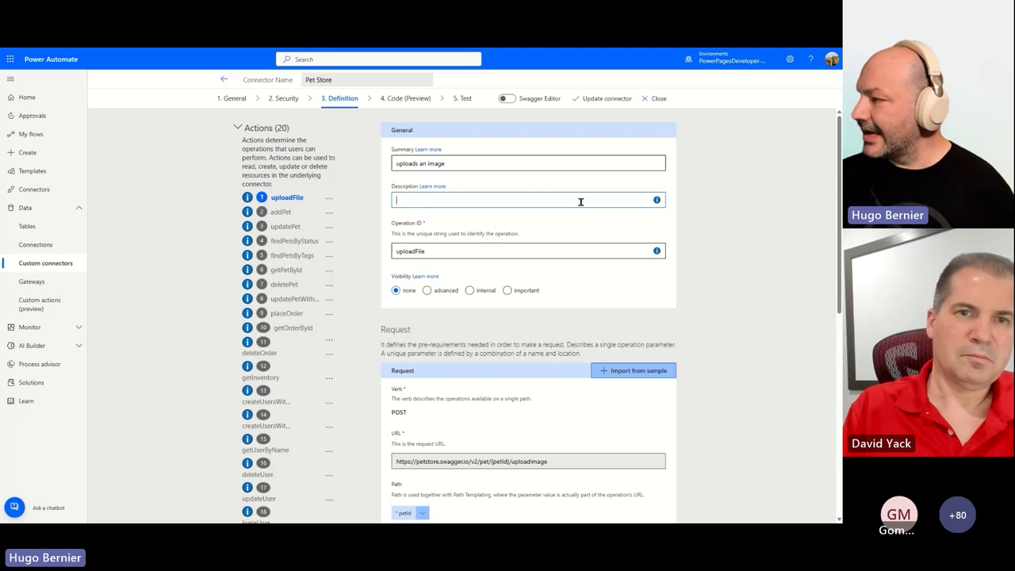
pyautogui.write('U')
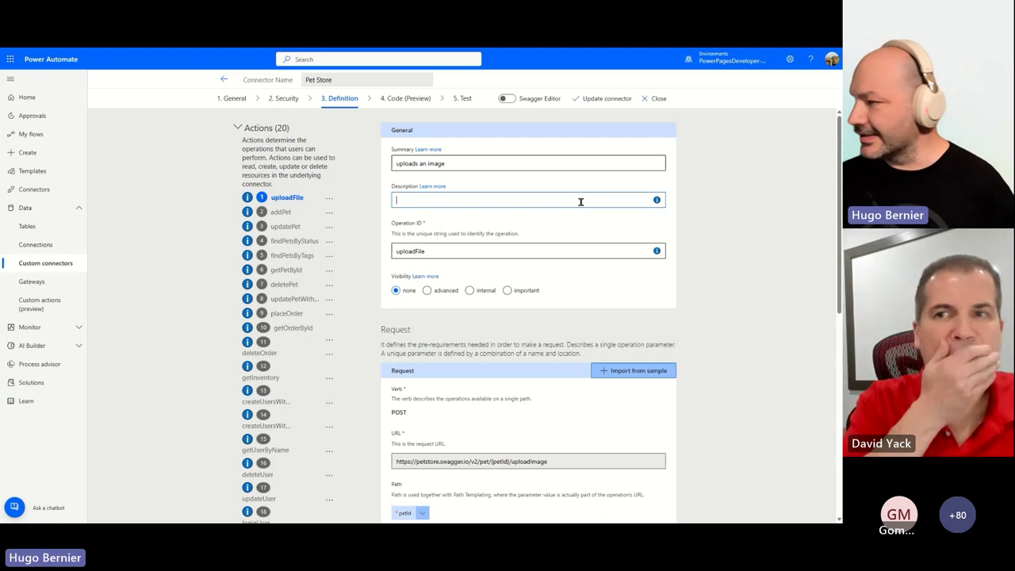
pyautogui.write('plo')
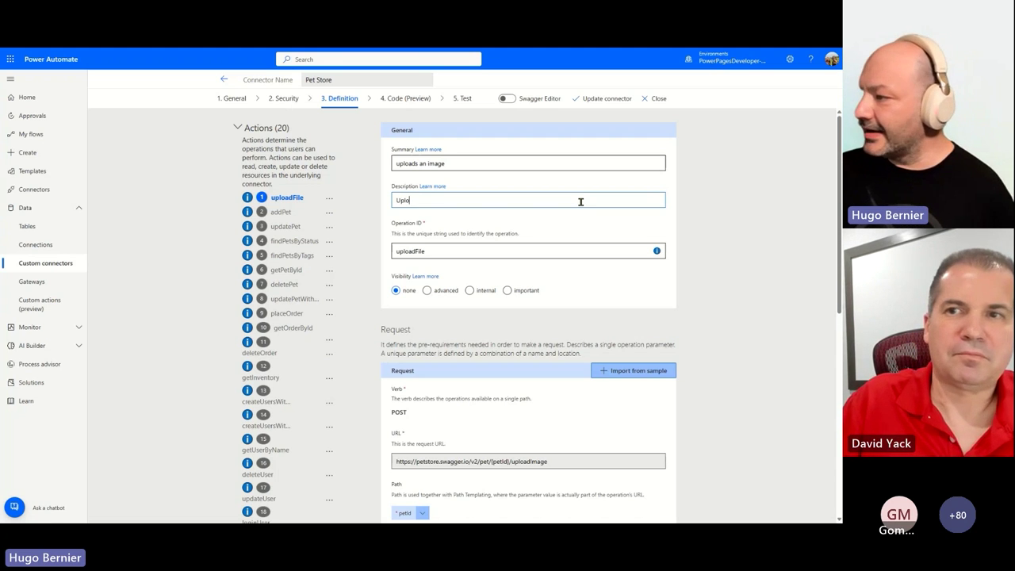
pyautogui.write('ads an ')
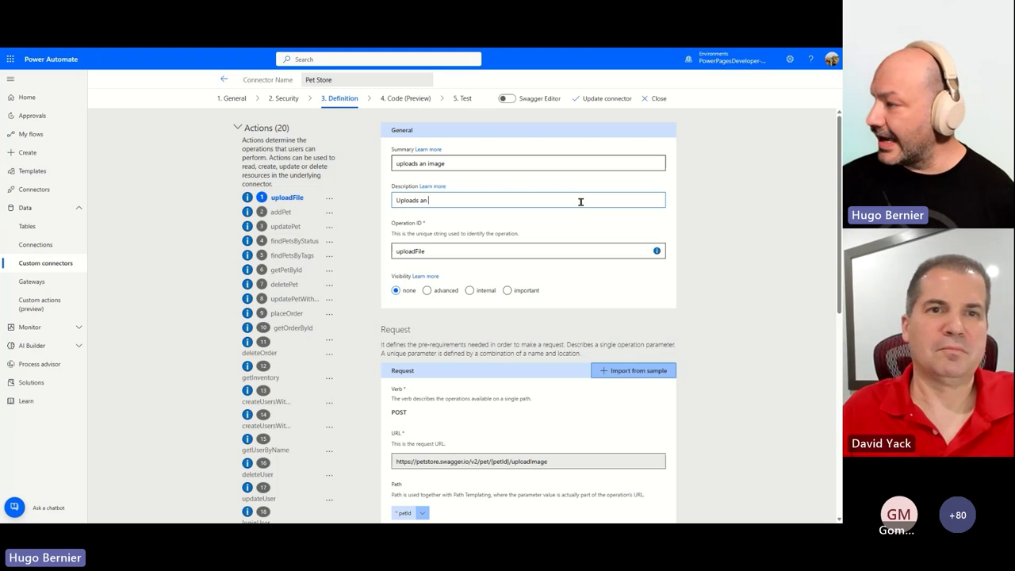
pyautogui.write('image by the u')
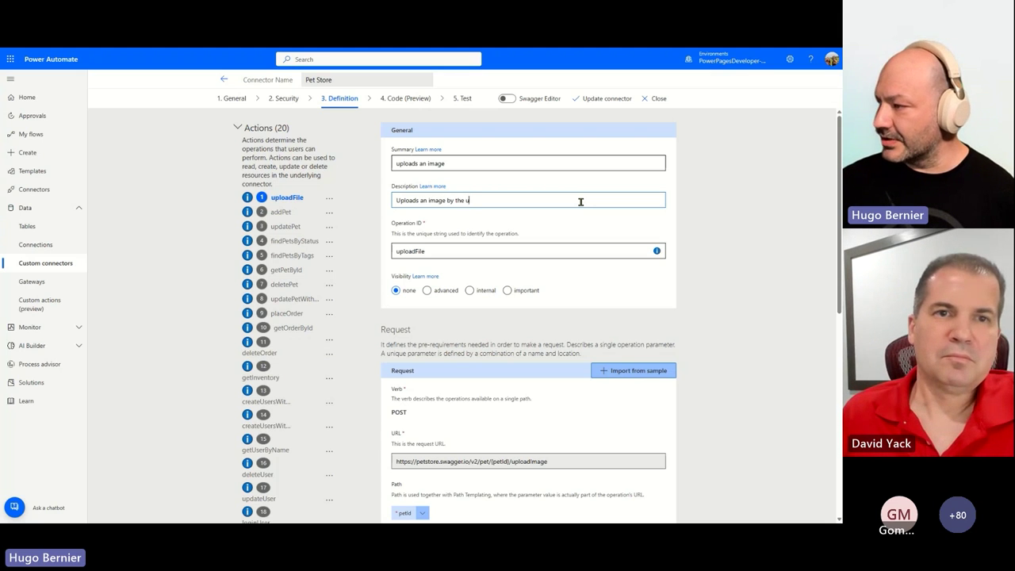
pyautogui.write('ser')
pyautogui.press('Tab')
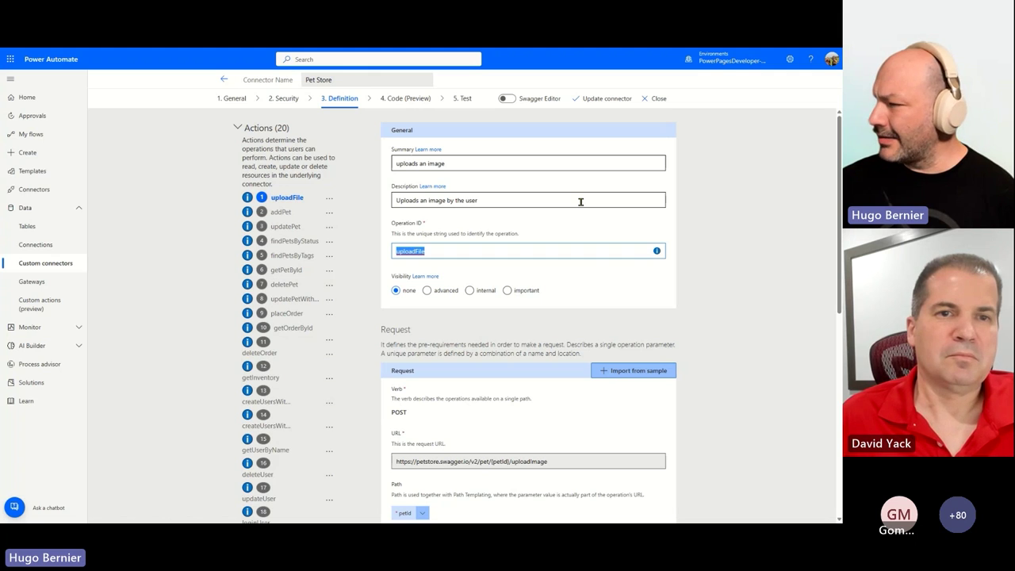
# Step: Capitalize the first letter of the upload action's operation ID so it reads UploadFile
pyautogui.click(398, 251)
pyautogui.press('BackSpace')
pyautogui.write('U')
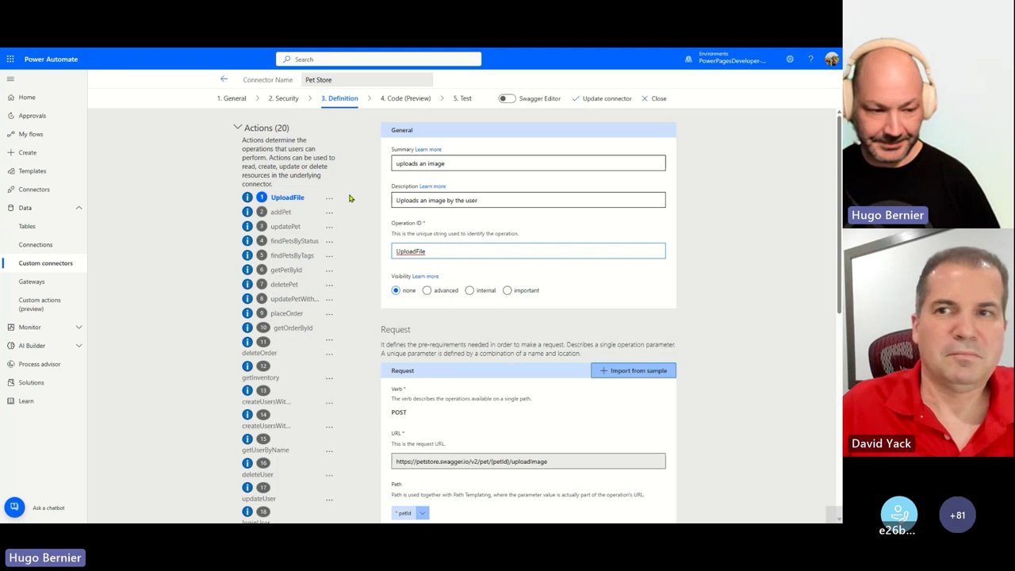
pyautogui.click(350, 199)
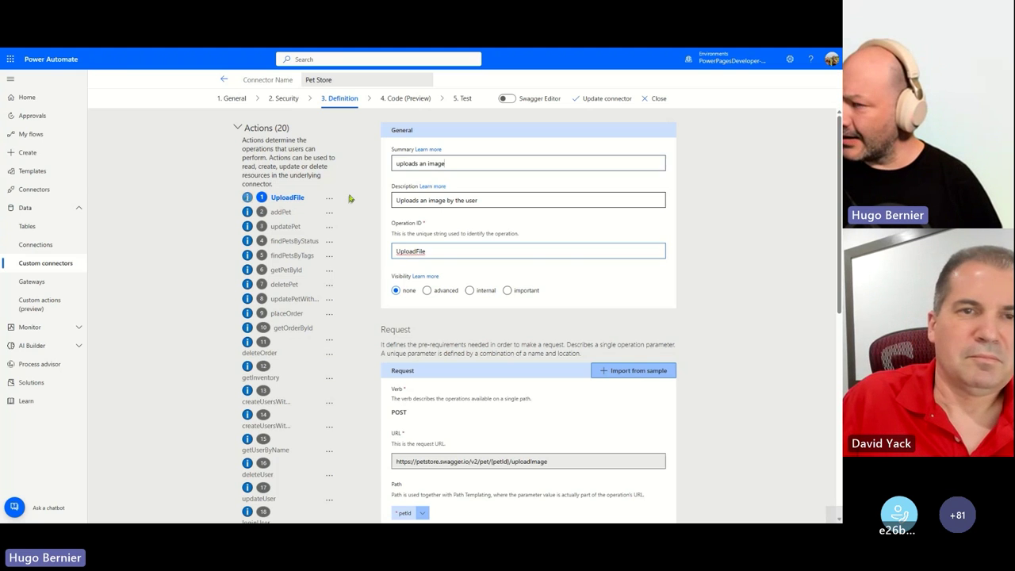
# Step: Examine the addPet action's request, its body parameter and the schema property of the photoUrls item
pyautogui.click(279, 212)
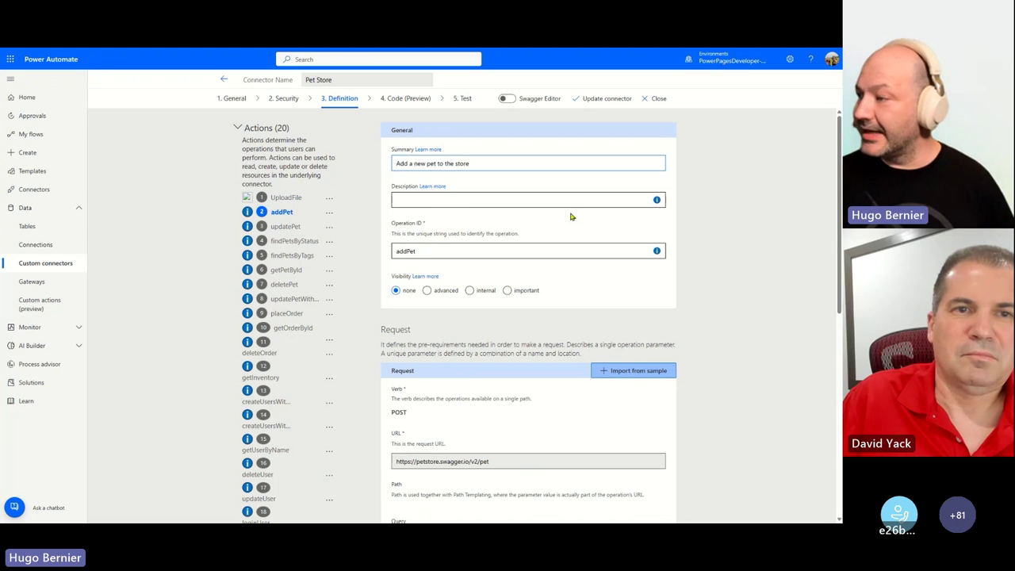
pyautogui.moveTo(656, 203)
pyautogui.scroll(-2, 600, 283)
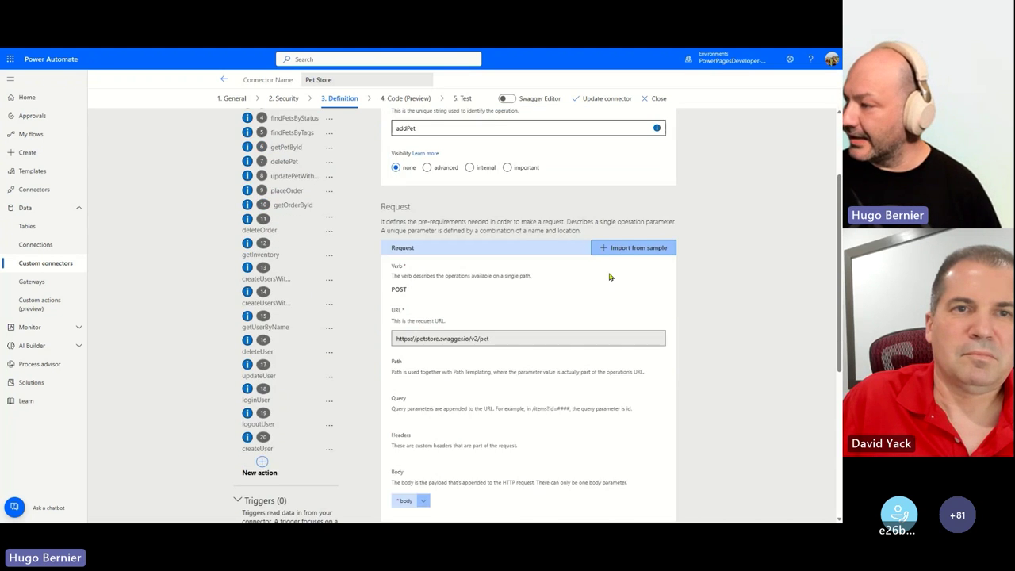
pyautogui.scroll(-2, 601, 283)
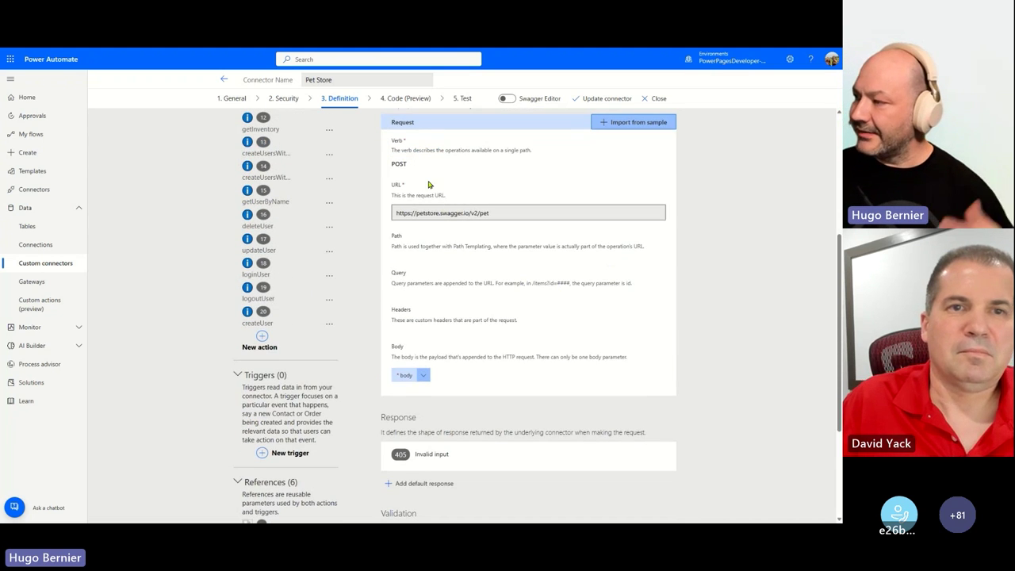
pyautogui.click(423, 375)
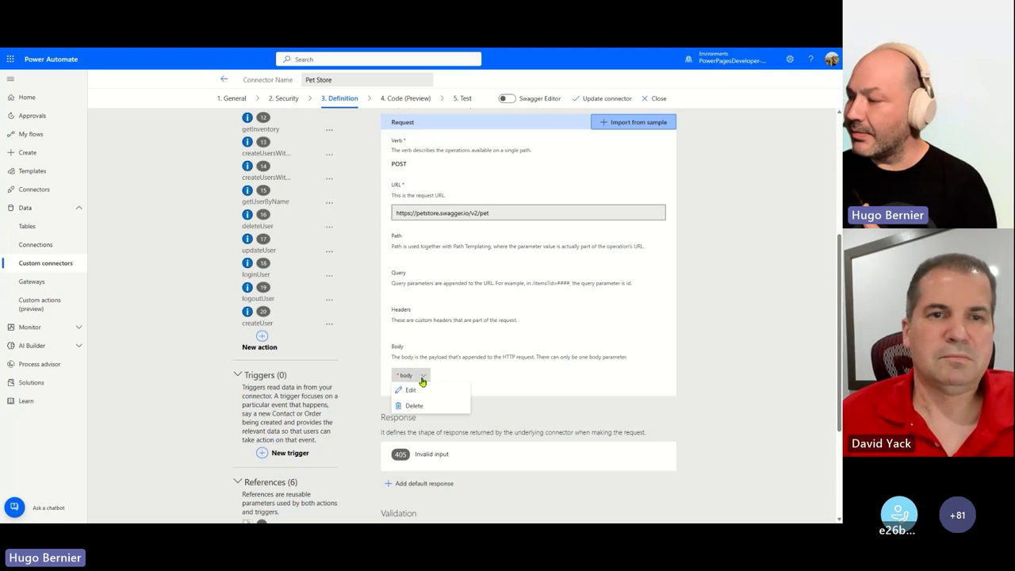
pyautogui.click(411, 391)
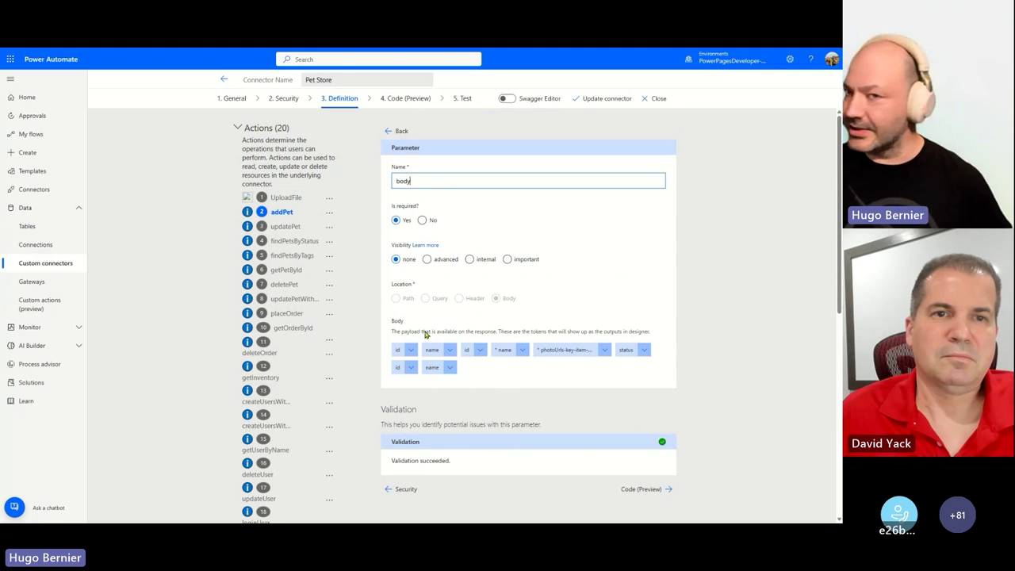
pyautogui.click(570, 354)
pyautogui.click(555, 365)
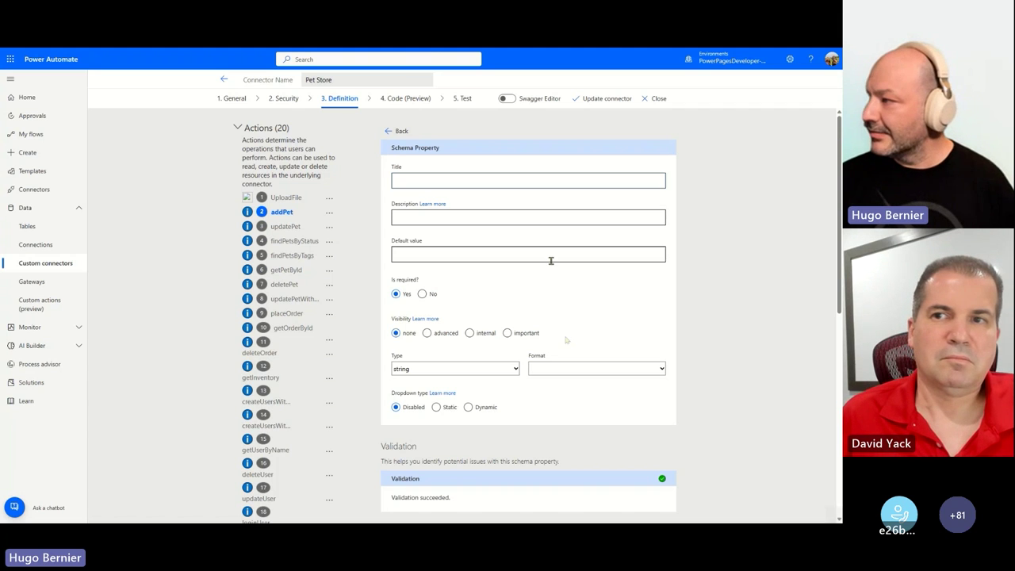
# Step: Switch to the Swagger editor and remove the petstore_auth security block from the /pet/{petId}/uploadImage post operation
pyautogui.click(506, 99)
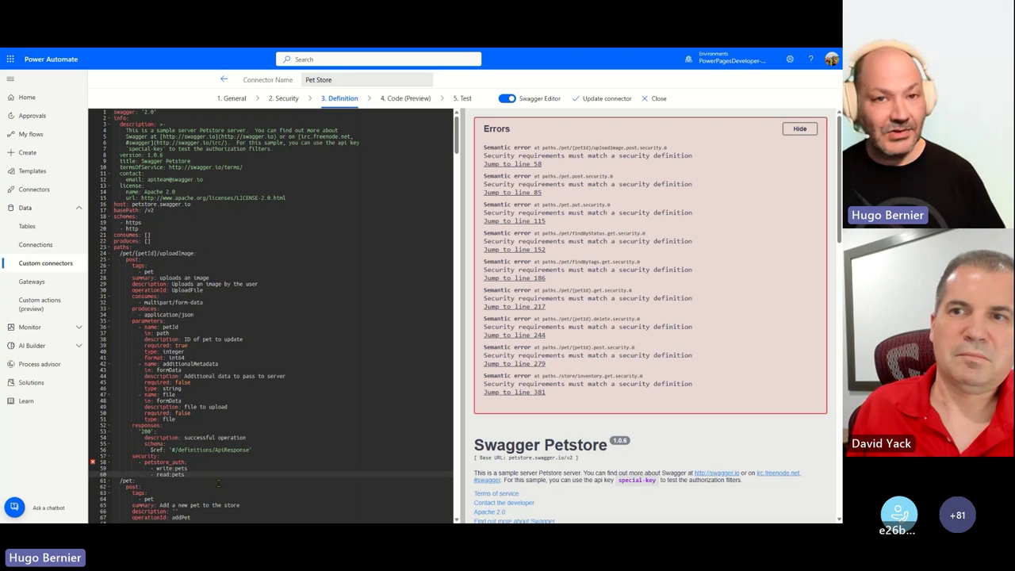
pyautogui.moveTo(187, 474); pyautogui.dragTo(123, 467)
pyautogui.click(114, 462)
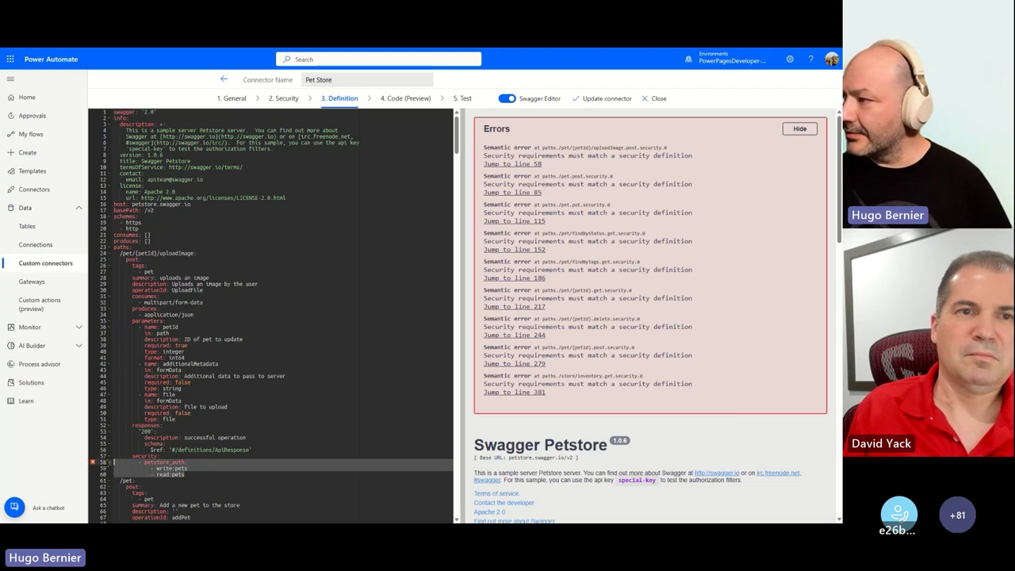
pyautogui.press('BackSpace')
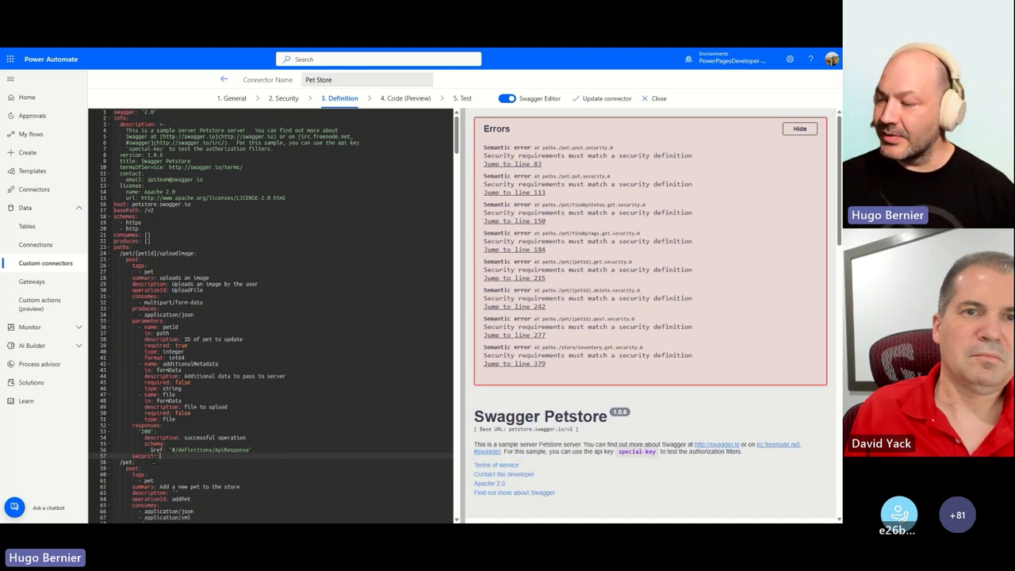
pyautogui.moveTo(162, 456); pyautogui.dragTo(80, 462)
pyautogui.press('BackSpace')
pyautogui.press('BackSpace')
# Step: Remove the security block from the /pet post operation addPet, and return from the Swagger editor to the visual definition
pyautogui.scroll(-5, 234, 460)
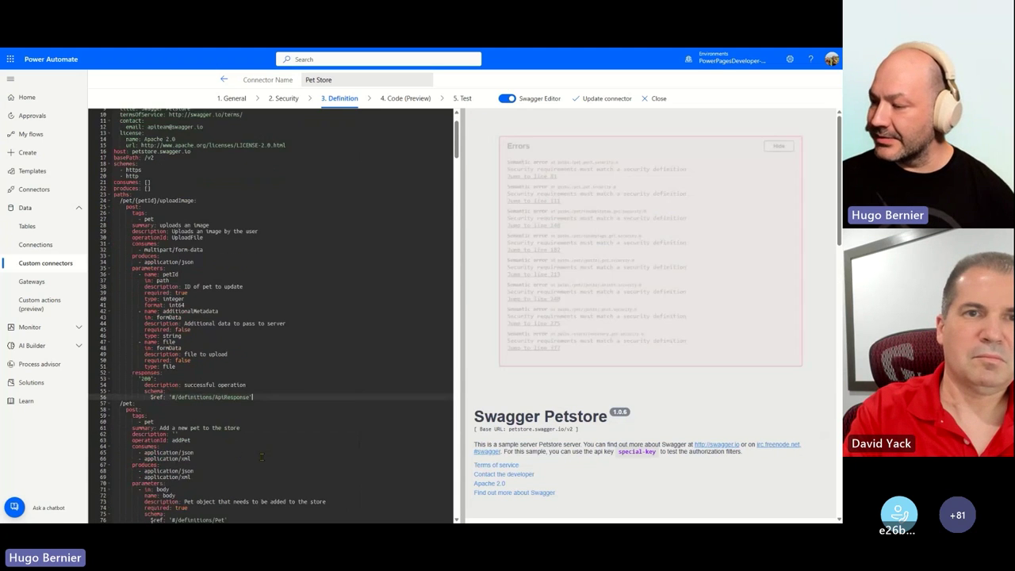
pyautogui.moveTo(194, 429); pyautogui.dragTo(113, 412)
pyautogui.press('Delete')
pyautogui.press('BackSpace')
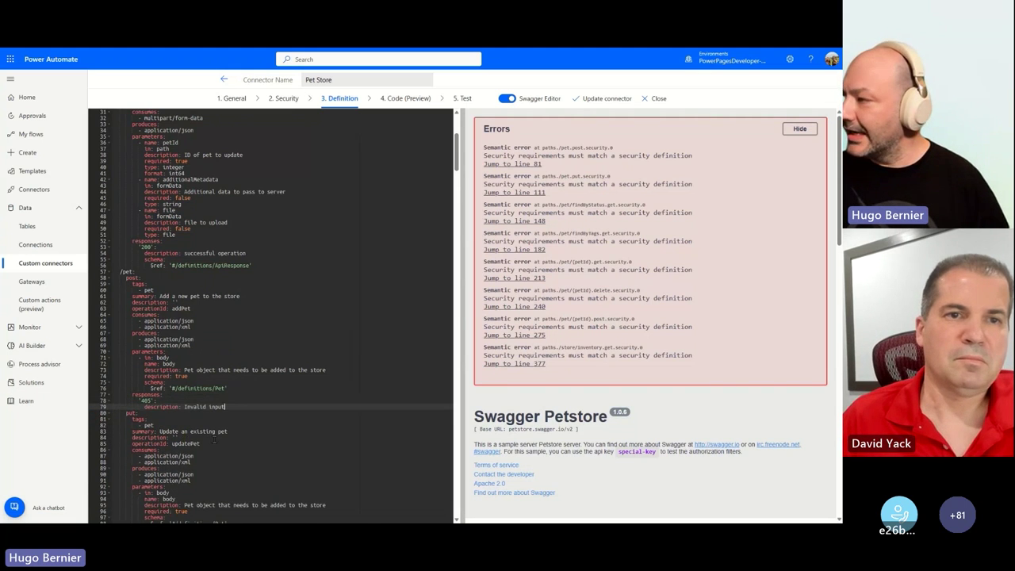
pyautogui.scroll(-3, 228, 434)
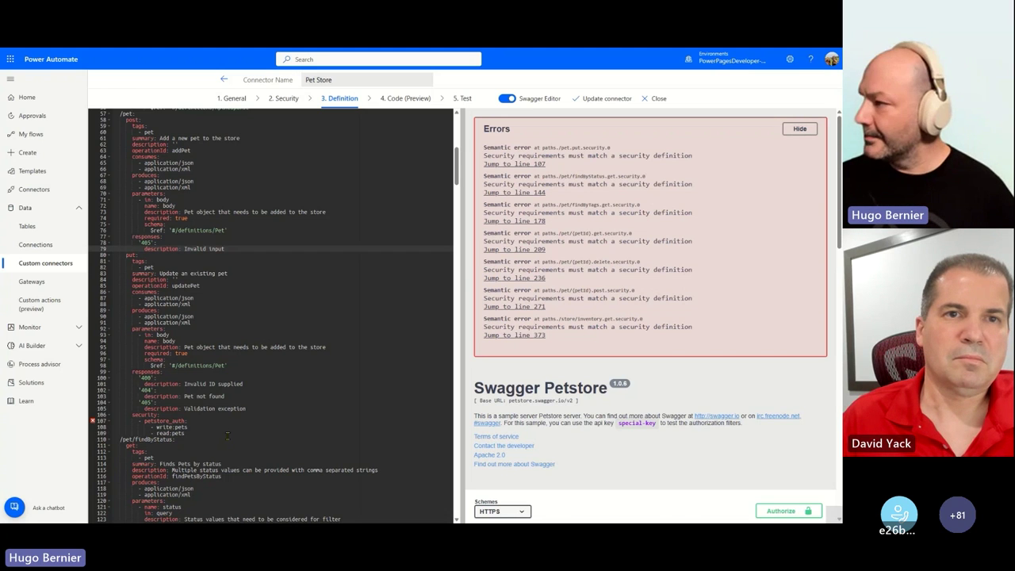
pyautogui.click(505, 98)
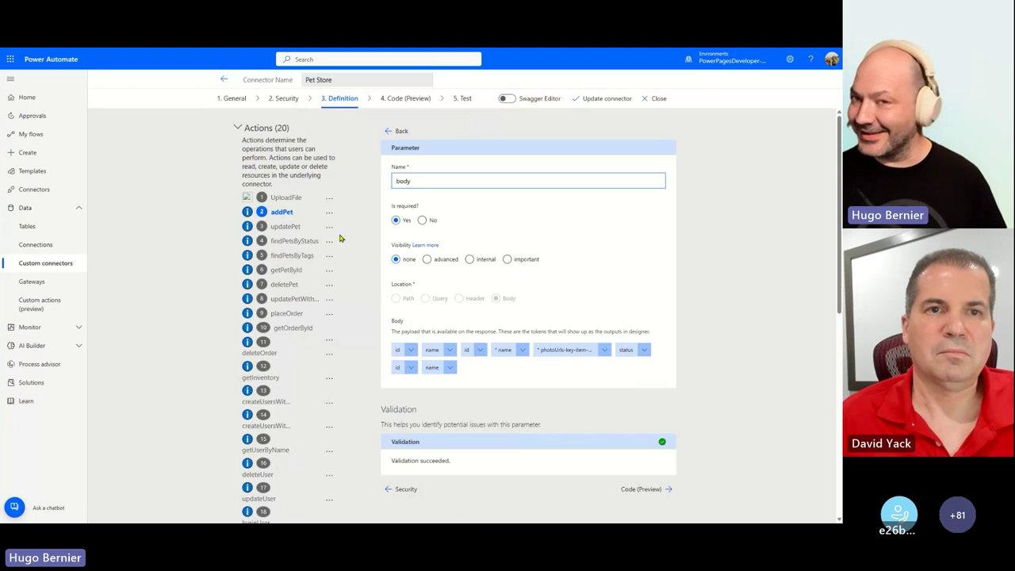
# Step: Delete the getInventory action from the connector's definition
pyautogui.click(330, 285)
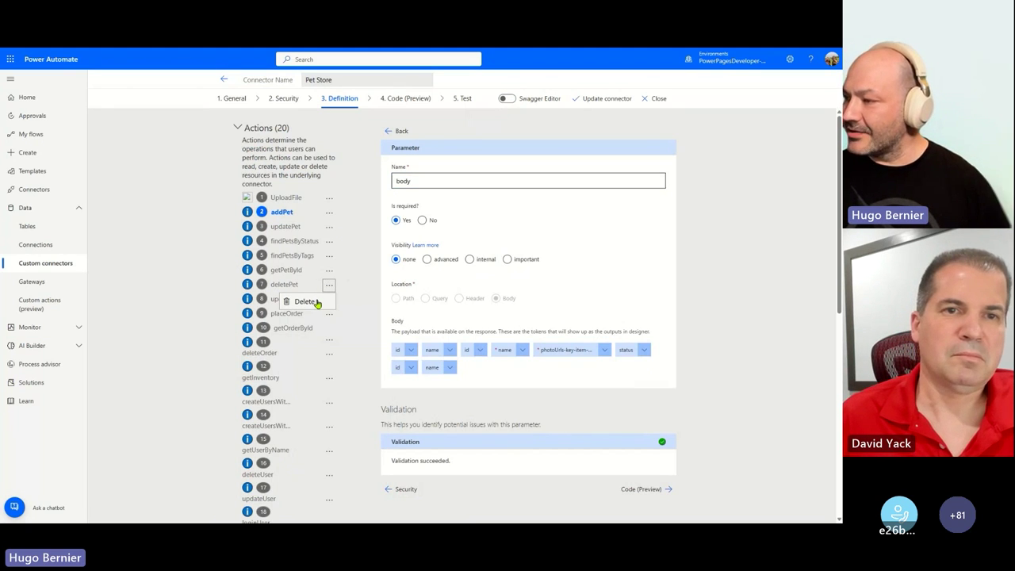
pyautogui.click(195, 303)
pyautogui.scroll(-3, 195, 304)
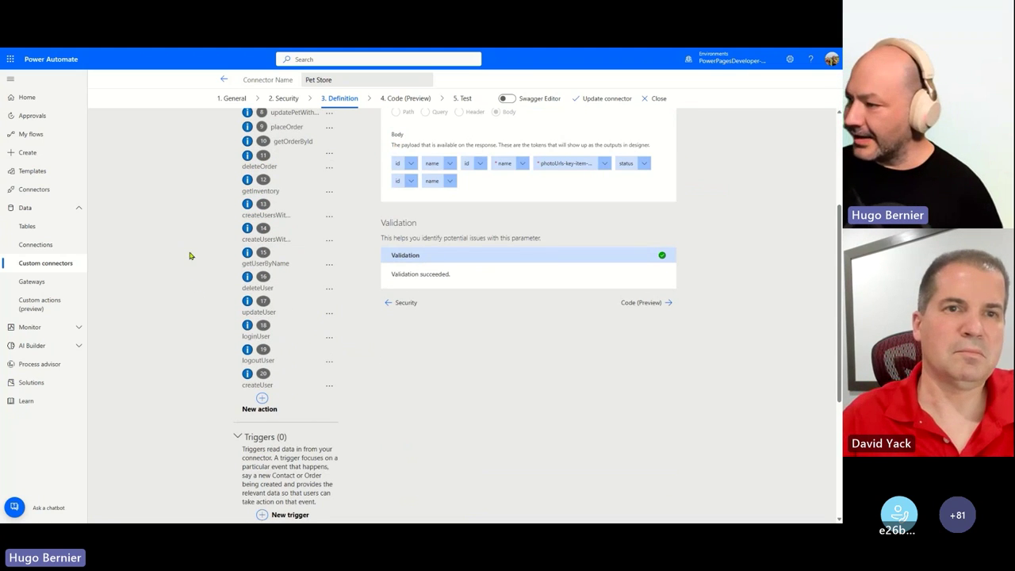
pyautogui.click(329, 191)
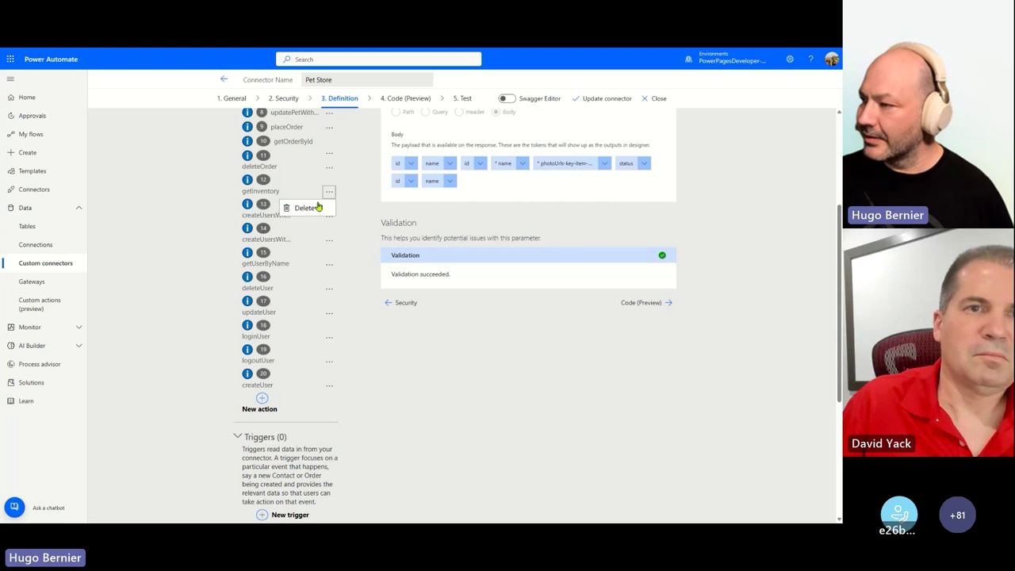
pyautogui.click(312, 210)
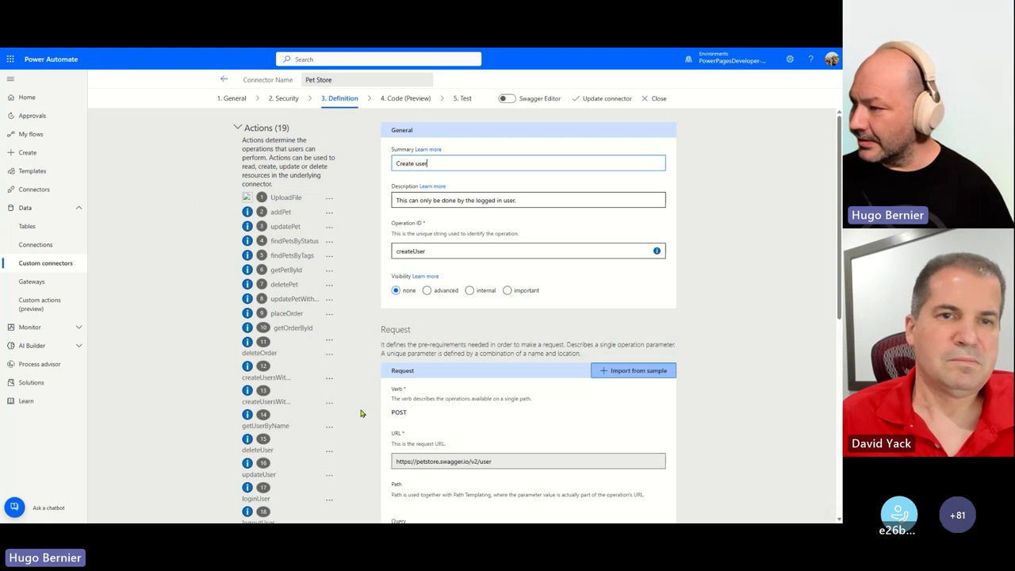
# Step: Add a new blank action to the connector's definition
pyautogui.scroll(-4, 326, 371)
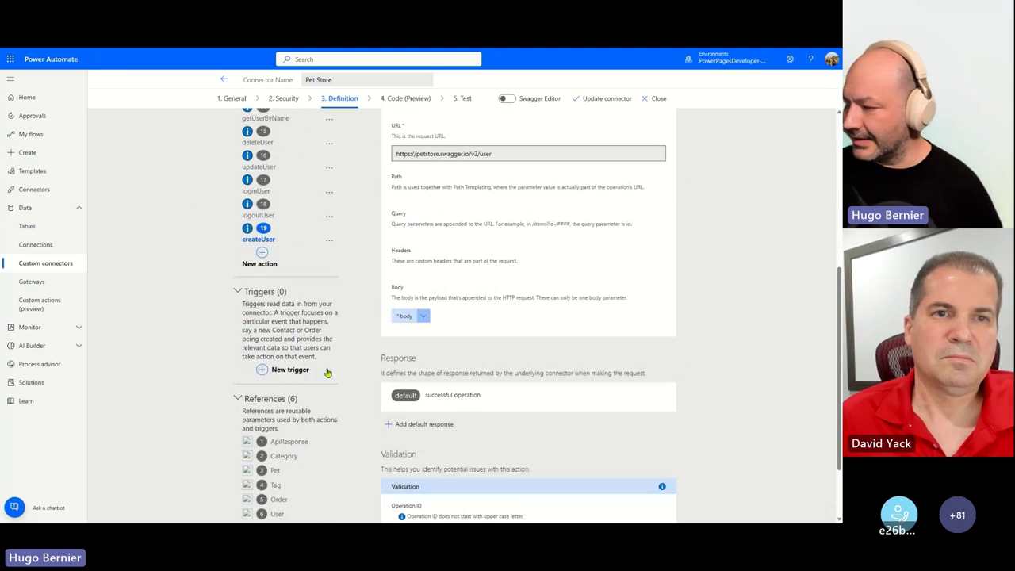
pyautogui.click(262, 258)
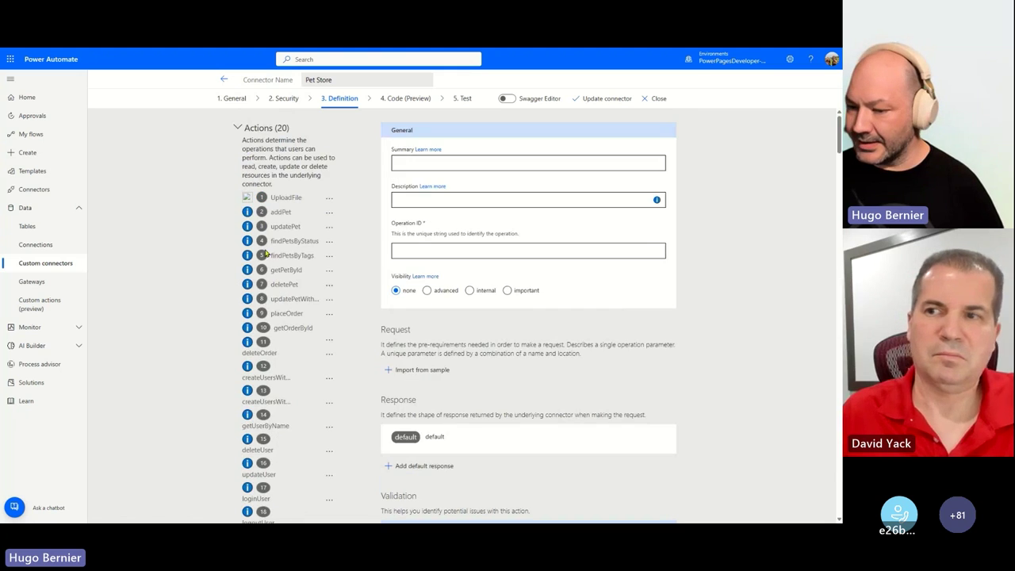
# Step: Give the new action the summary "Get Inventory", the description "Get active inventory" and the operation ID GetInventory
pyautogui.click(434, 164)
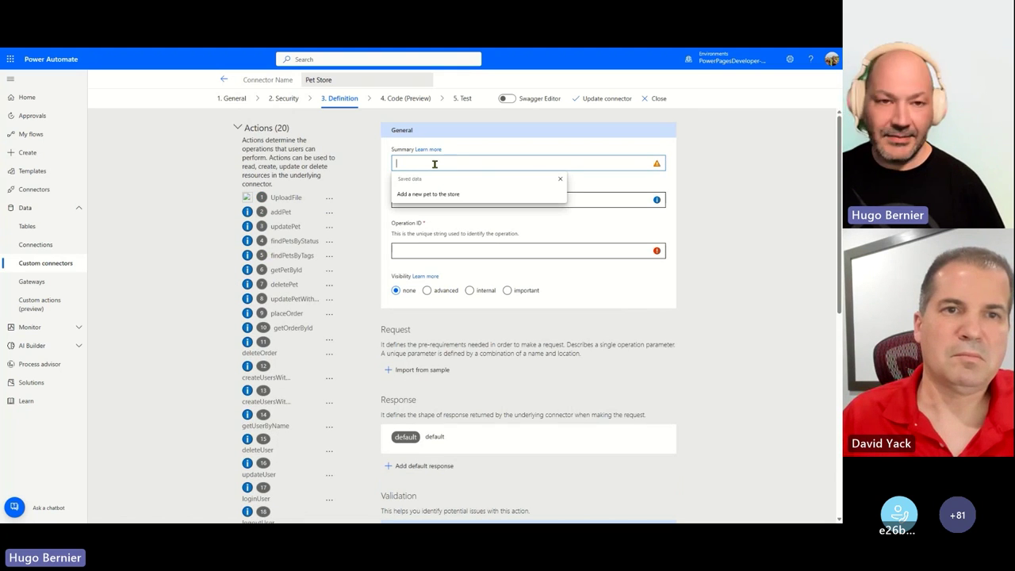
pyautogui.write('Get Inventory')
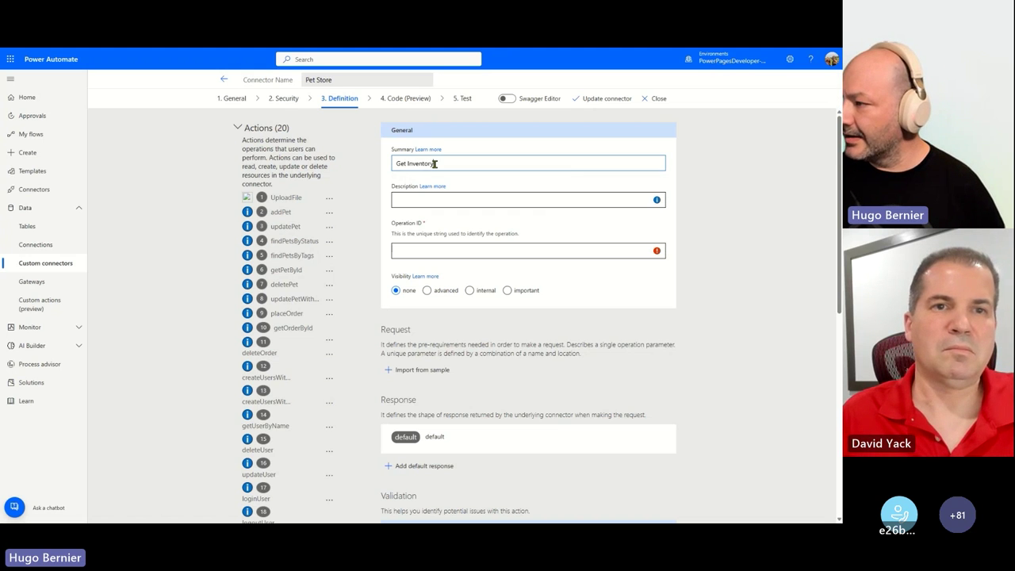
pyautogui.press('Tab')
pyautogui.press('Tab')
pyautogui.write('Get ')
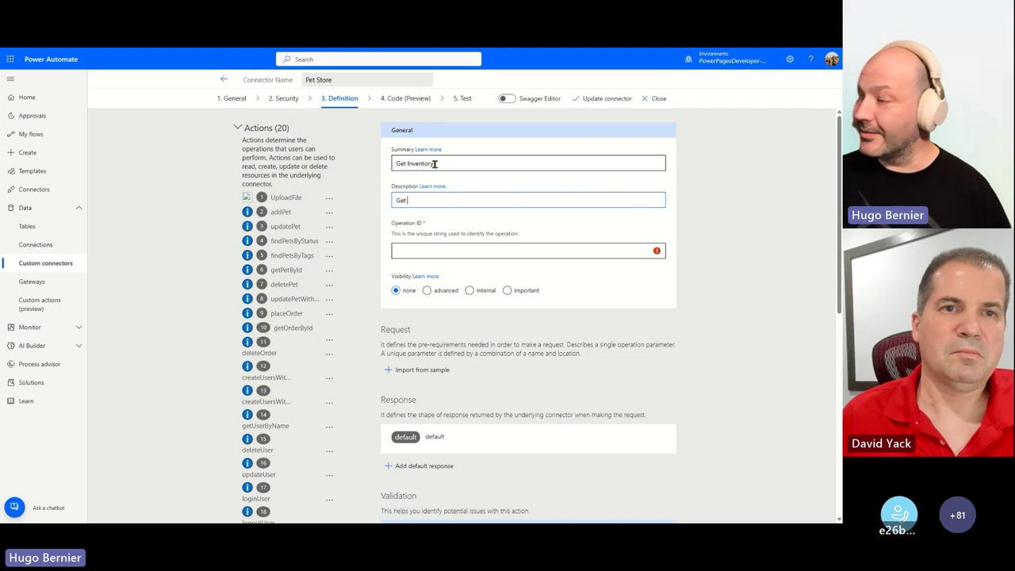
pyautogui.write('active in')
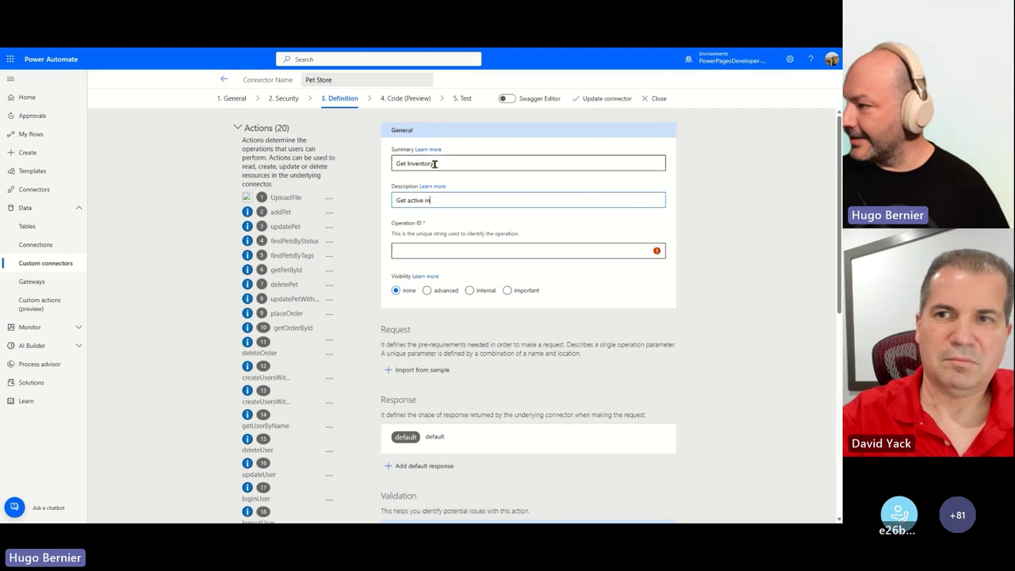
pyautogui.write('ventory')
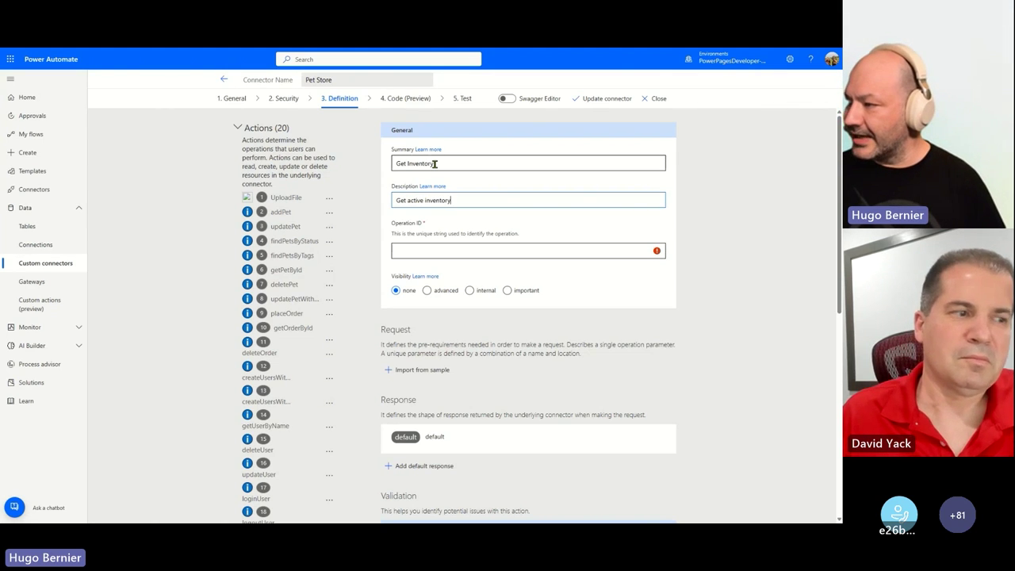
pyautogui.press('Tab')
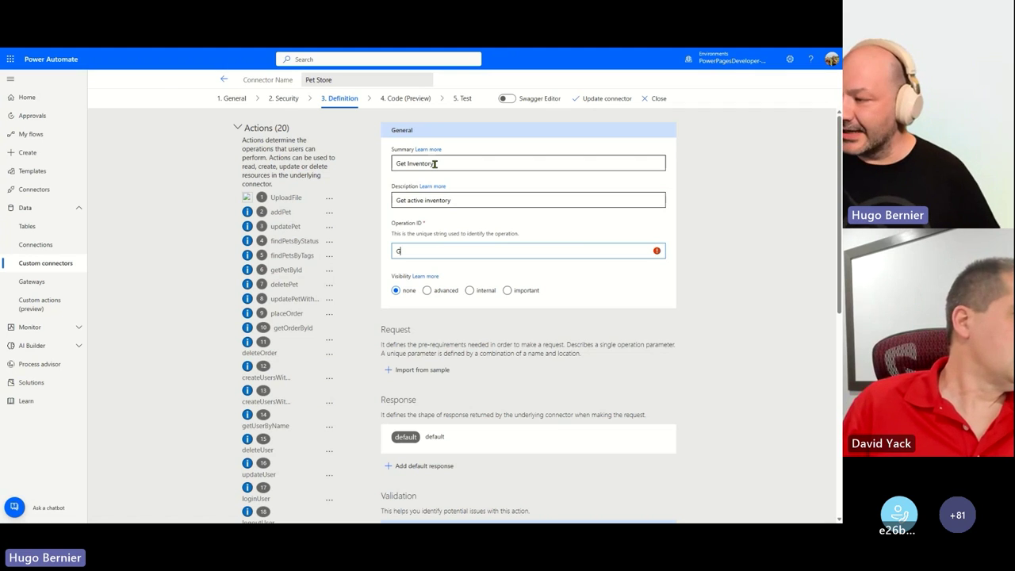
pyautogui.write('GetIn')
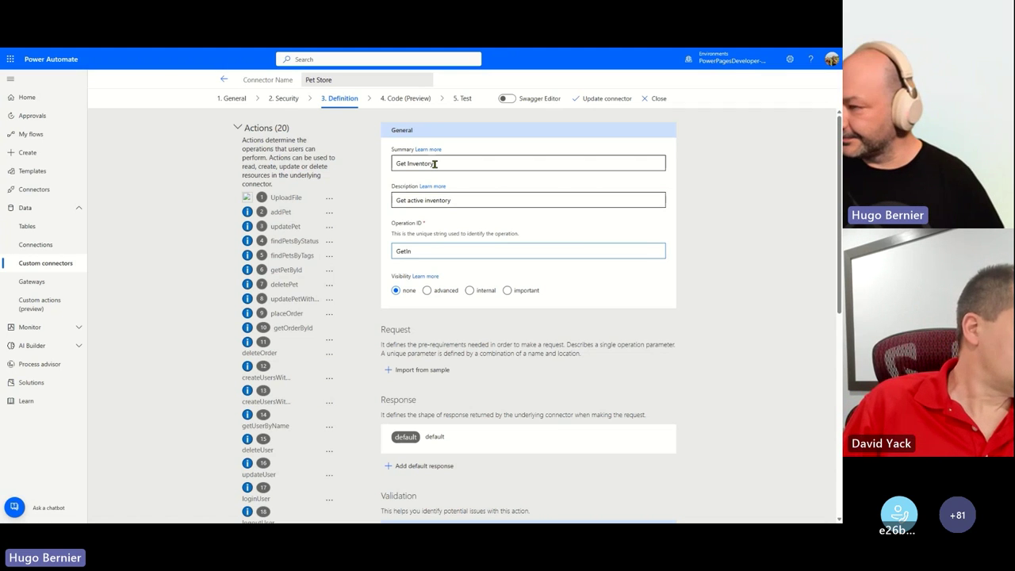
pyautogui.write('ventory')
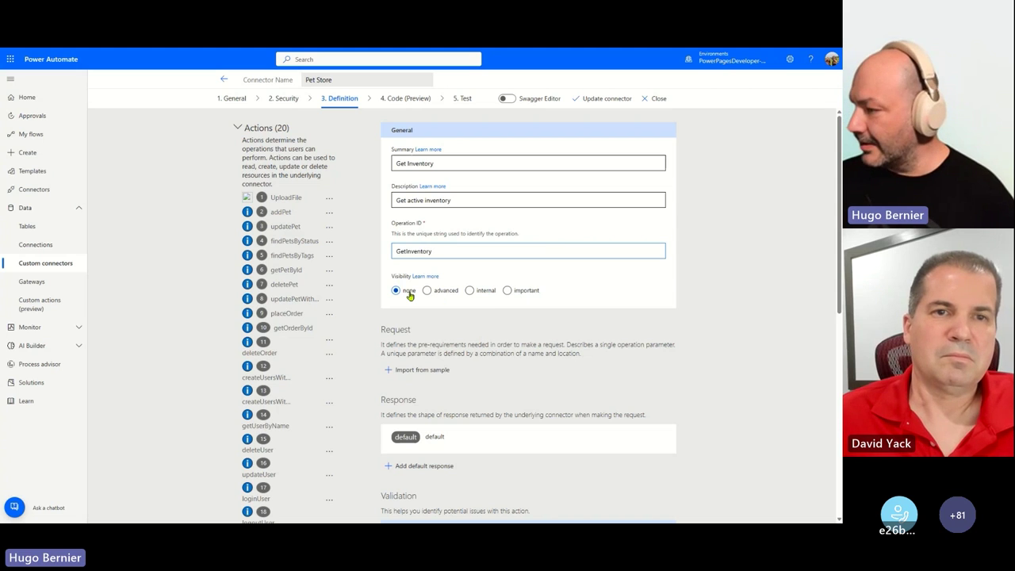
# Step: Start importing the action's request from a sample, and copy the path of the GET /store/inventory operation from the Swagger Petstore page
pyautogui.scroll(-1, 404, 293)
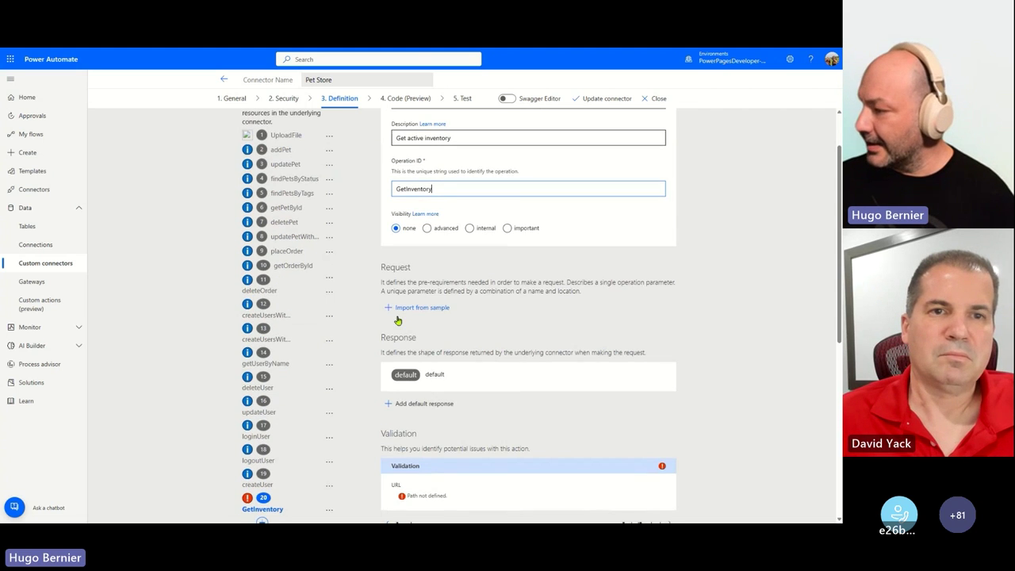
pyautogui.click(414, 309)
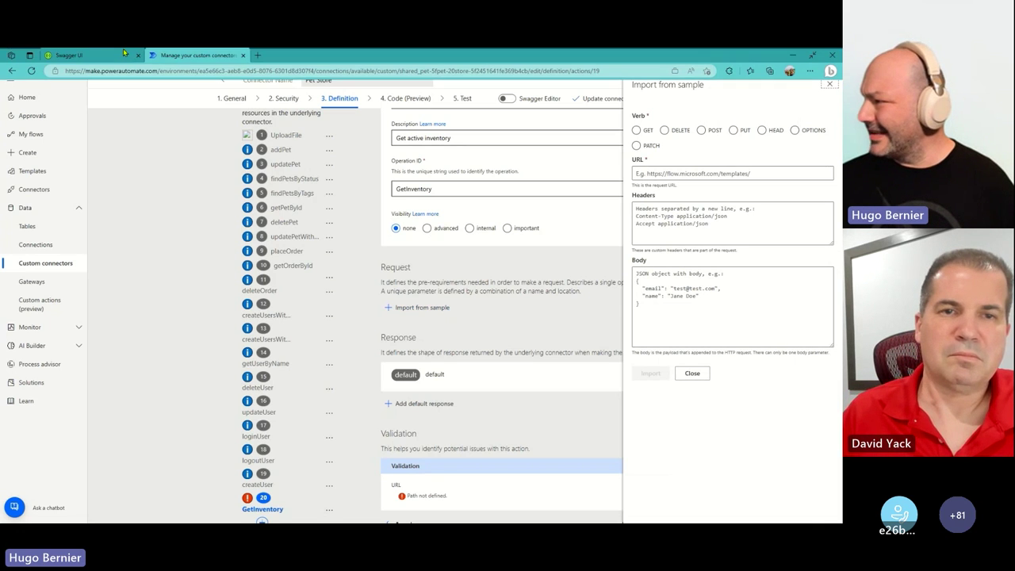
pyautogui.click(124, 52)
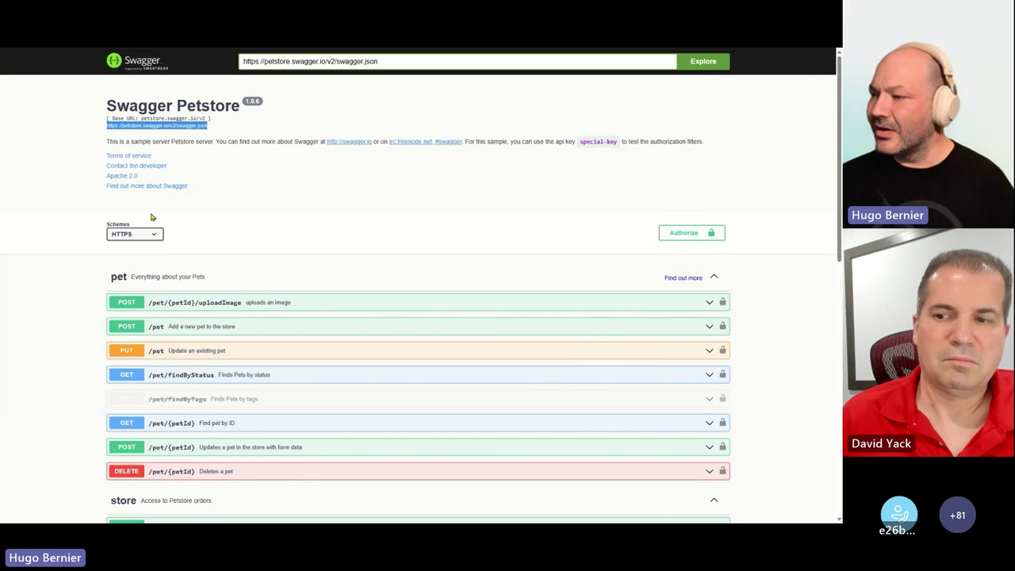
pyautogui.scroll(-3, 154, 220)
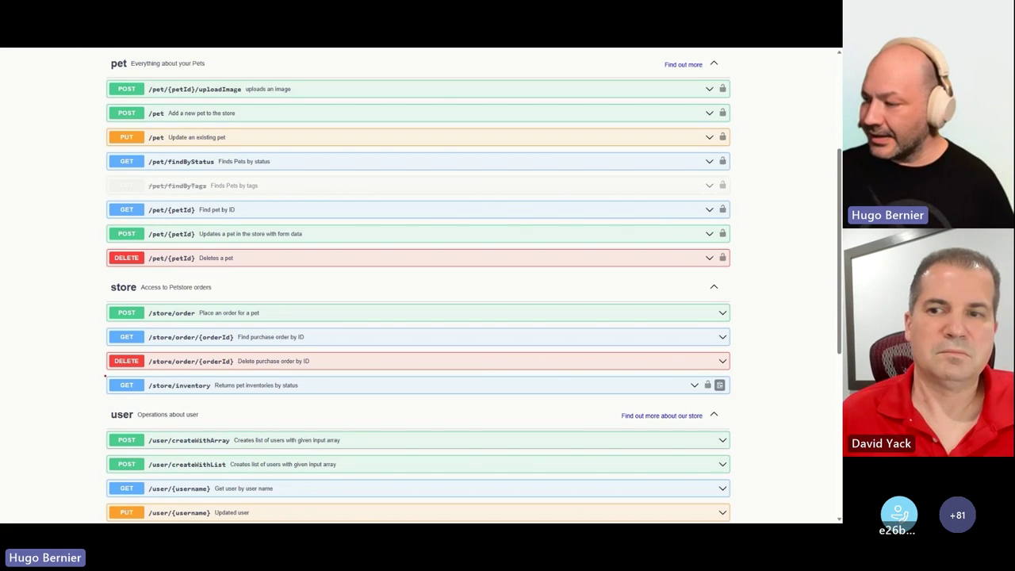
pyautogui.moveTo(105, 376); pyautogui.dragTo(148, 396)
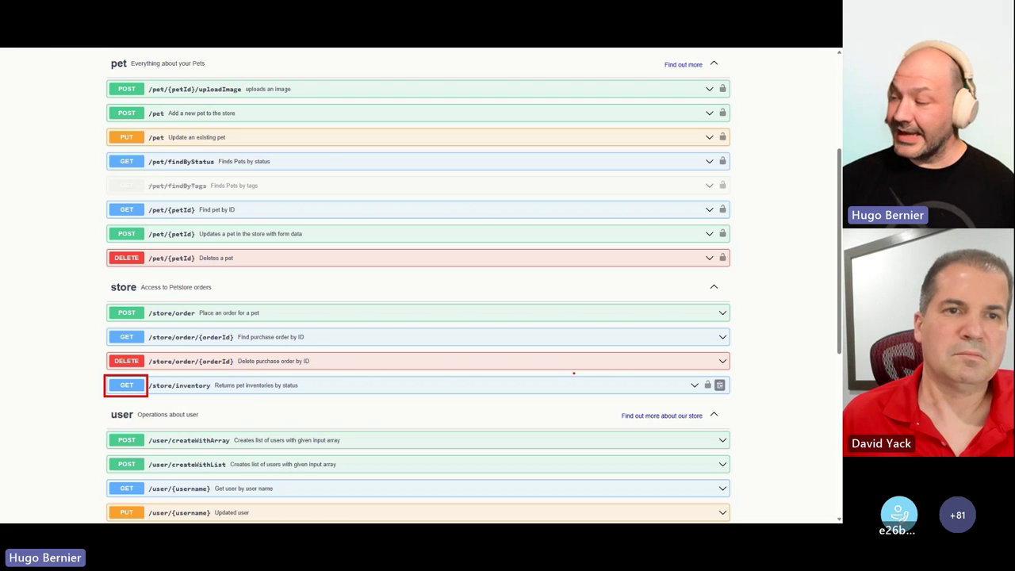
pyautogui.click(694, 386)
pyautogui.scroll(-2, 480, 388)
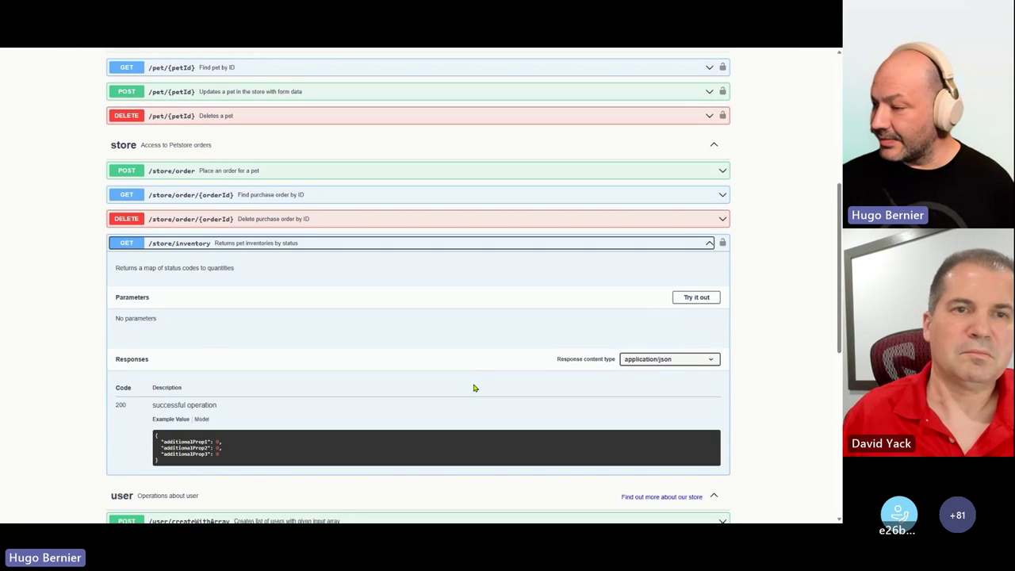
pyautogui.click(210, 248)
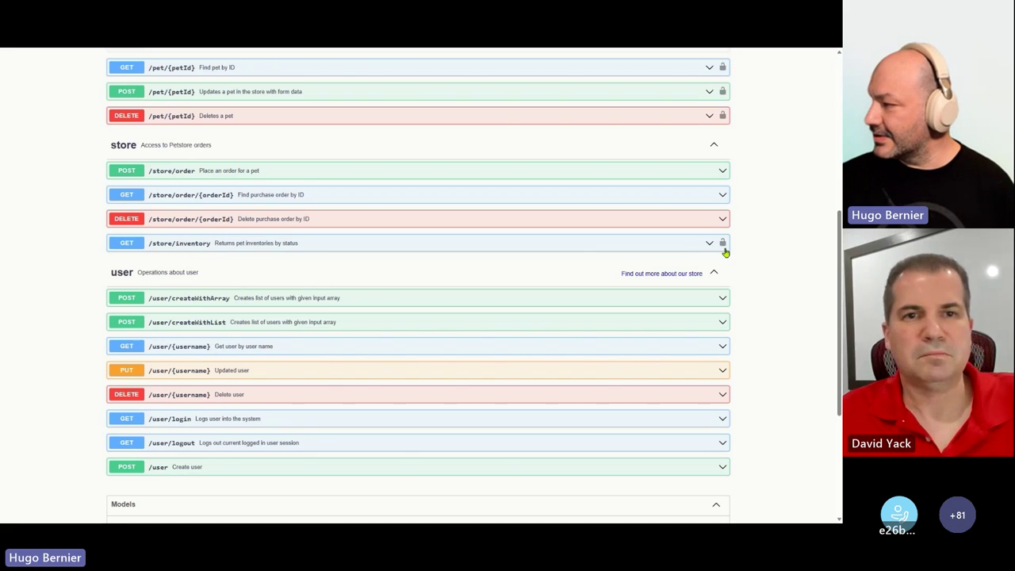
pyautogui.click(720, 244)
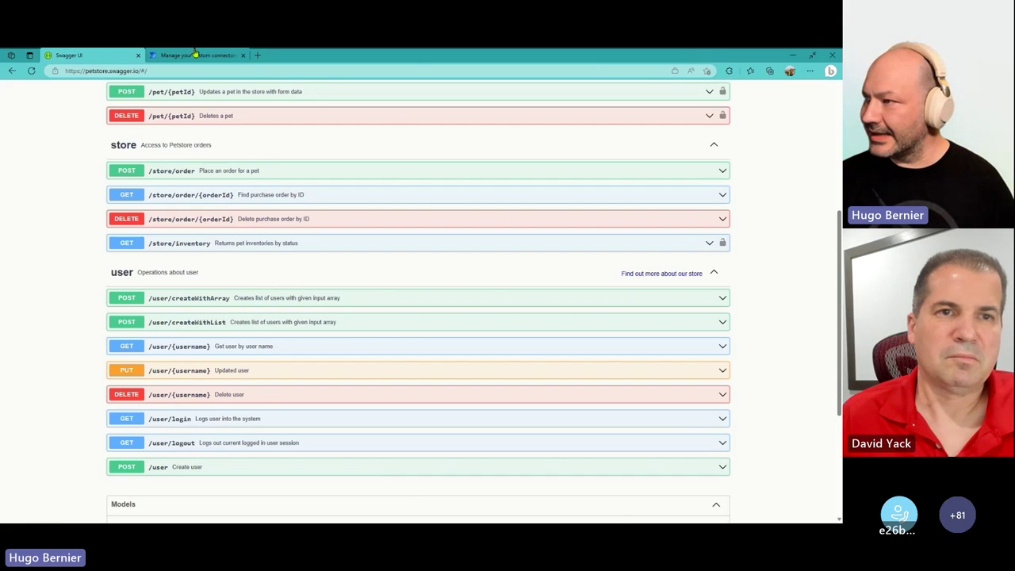
# Step: Return to the custom connector and import the GetInventory request from a sample with verb GET and URL /store/inventory
pyautogui.click(195, 55)
pyautogui.click(637, 130)
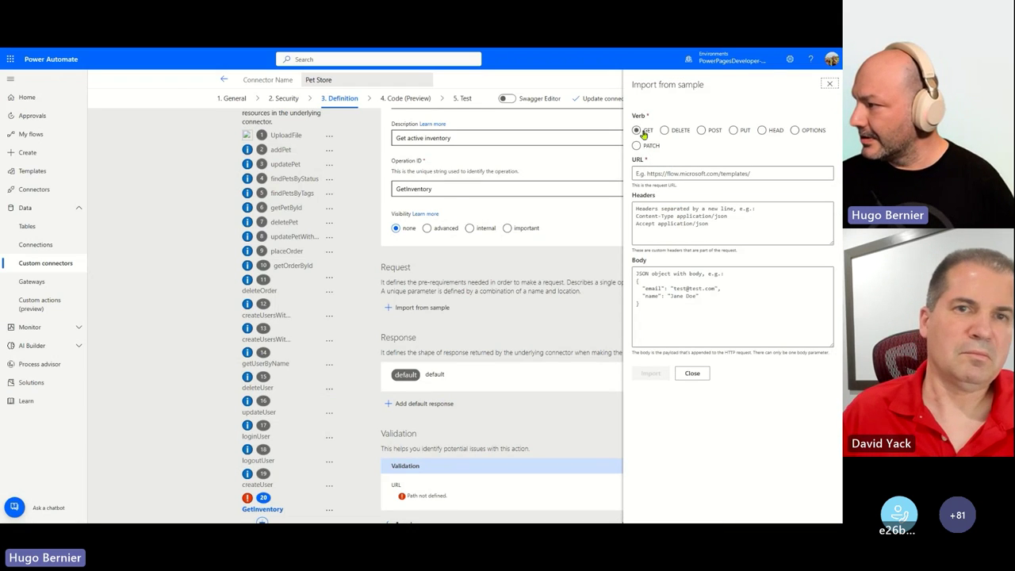
pyautogui.click(652, 173)
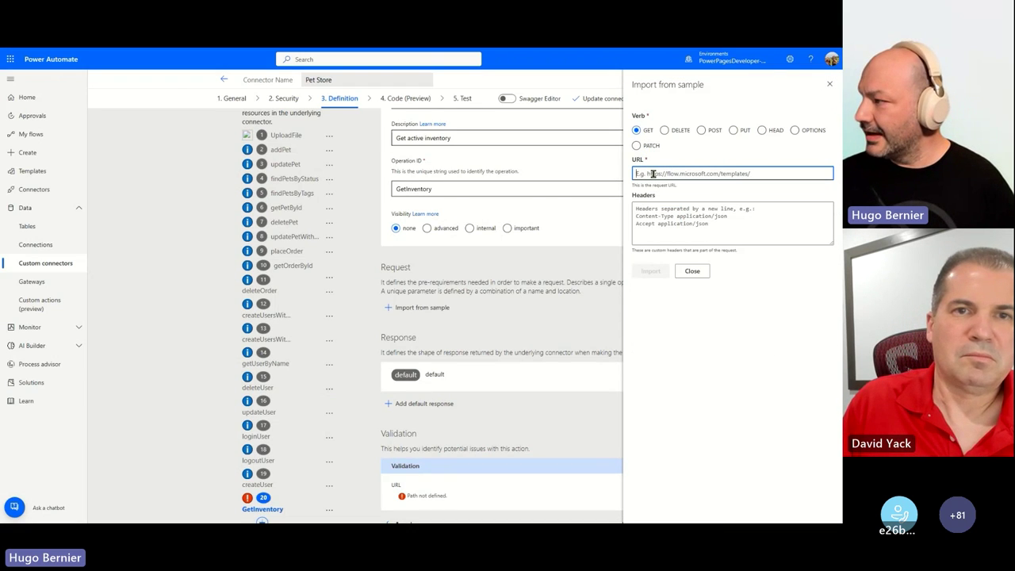
pyautogui.hotkey('ctrl', 'v')
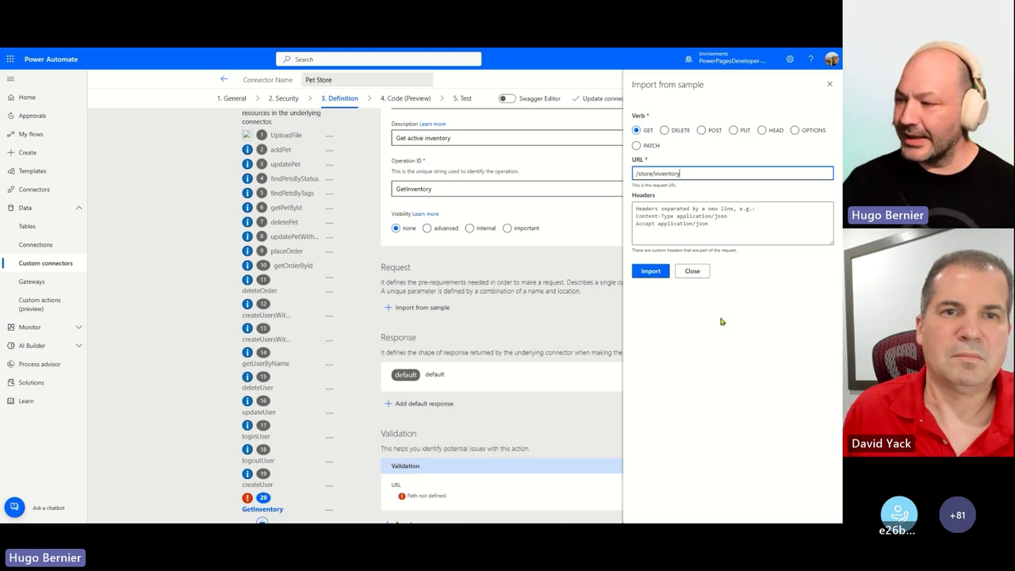
pyautogui.click(662, 273)
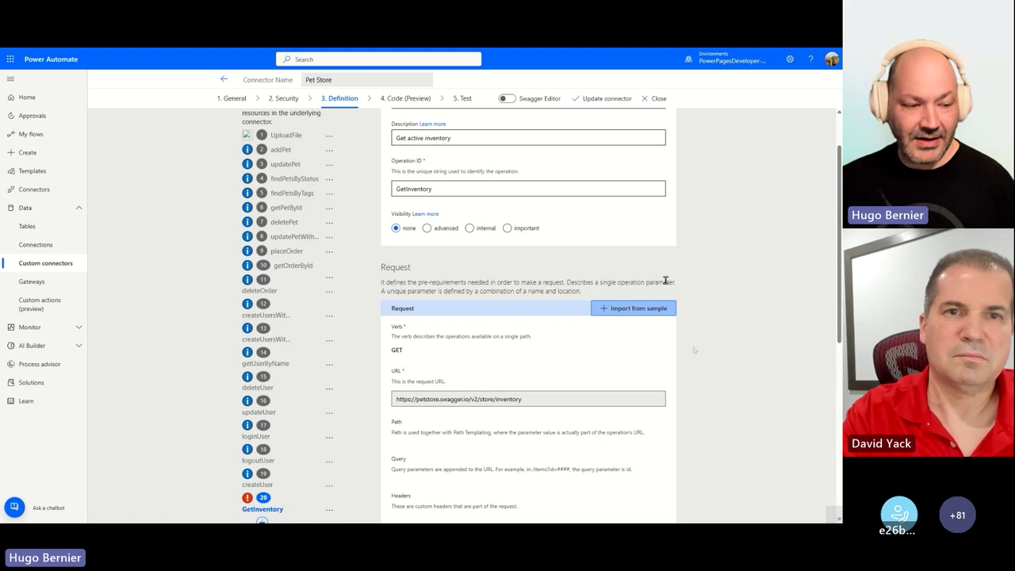
# Step: Start a sample import for the action's default response, and on the Swagger Petstore page execute GET /store/inventory and copy its response body
pyautogui.scroll(-4, 693, 349)
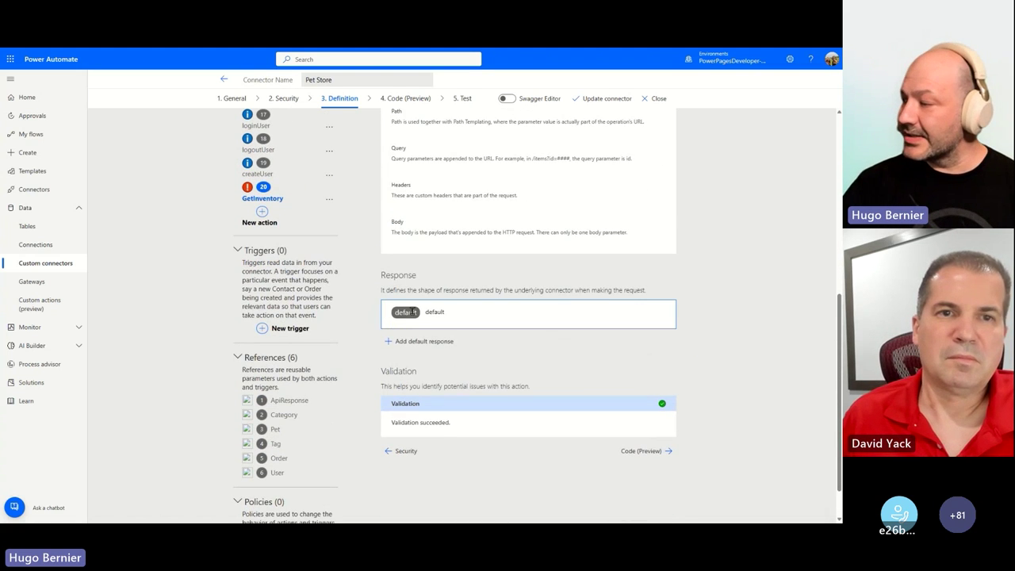
pyautogui.click(433, 312)
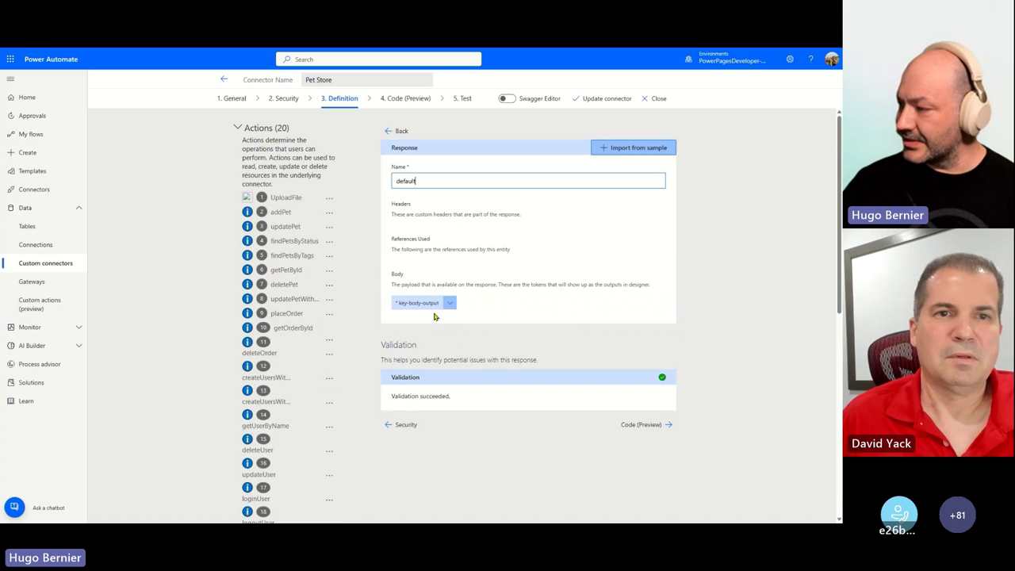
pyautogui.click(649, 151)
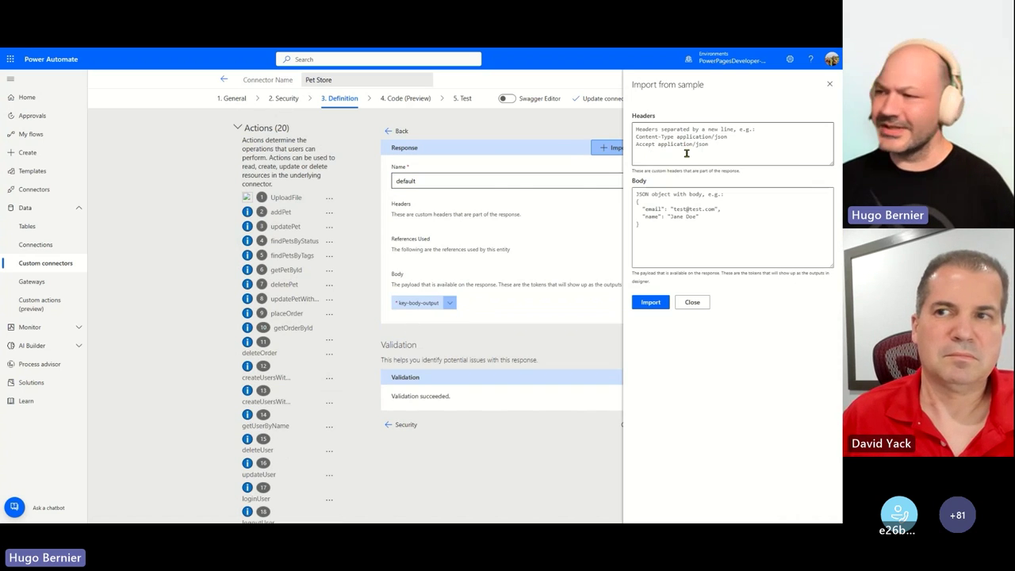
pyautogui.moveTo(253, 48)
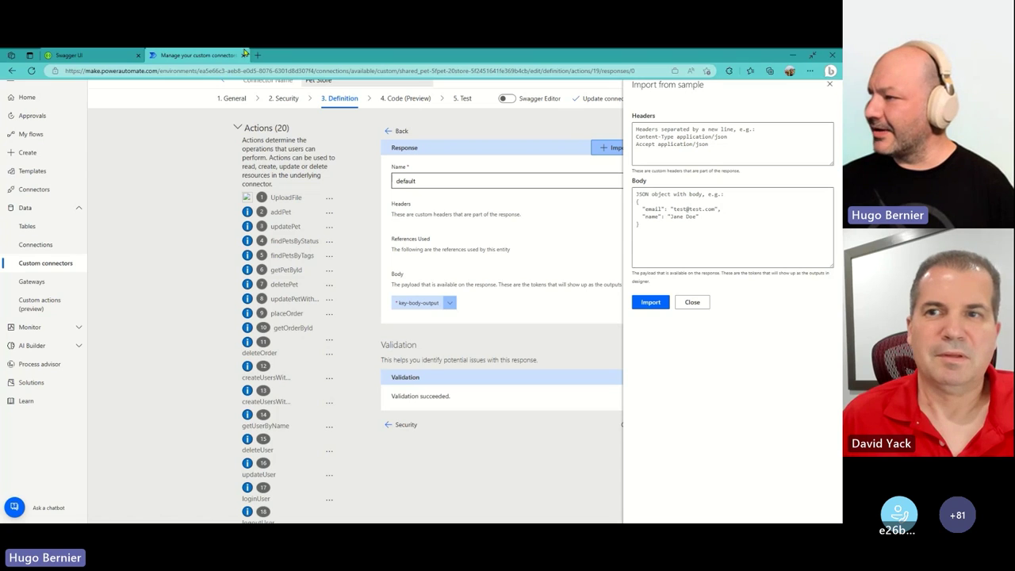
pyautogui.click(74, 53)
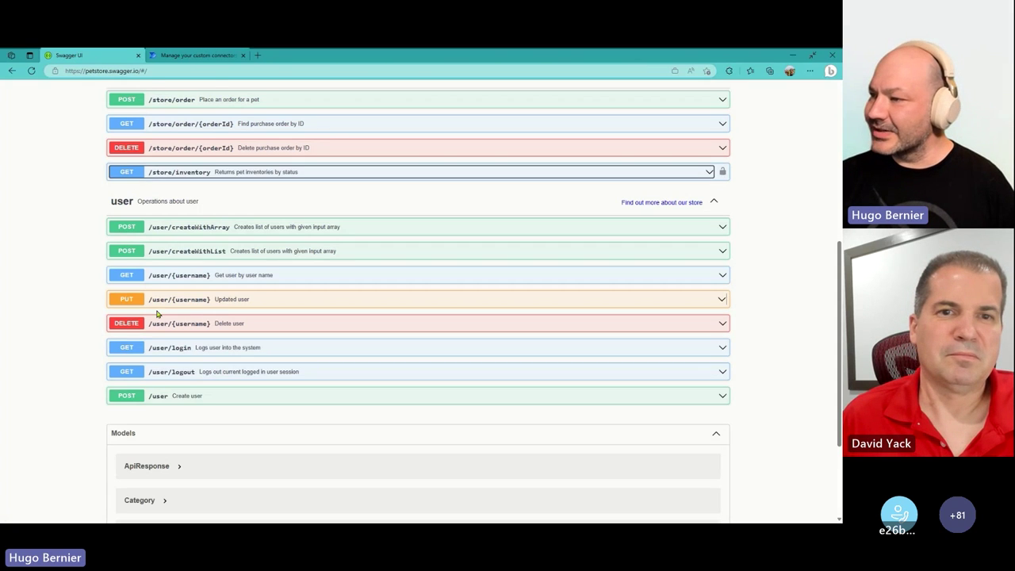
pyautogui.click(281, 171)
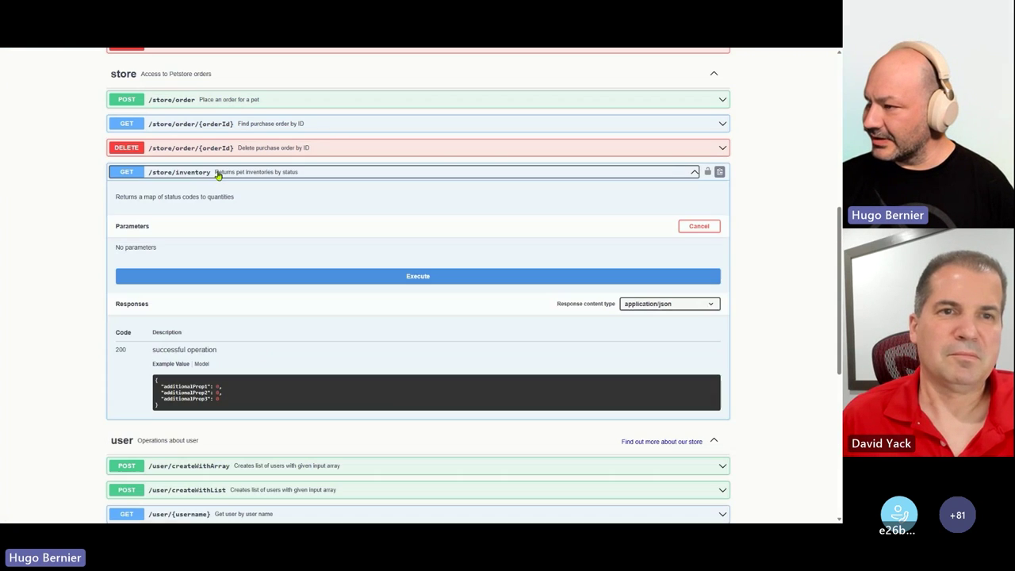
pyautogui.click(446, 277)
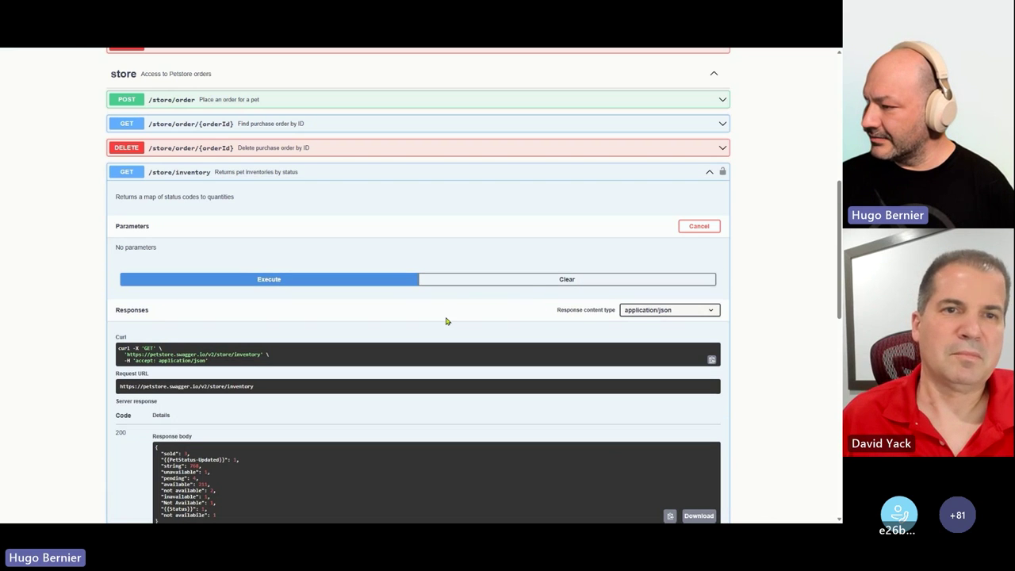
pyautogui.scroll(-3, 447, 322)
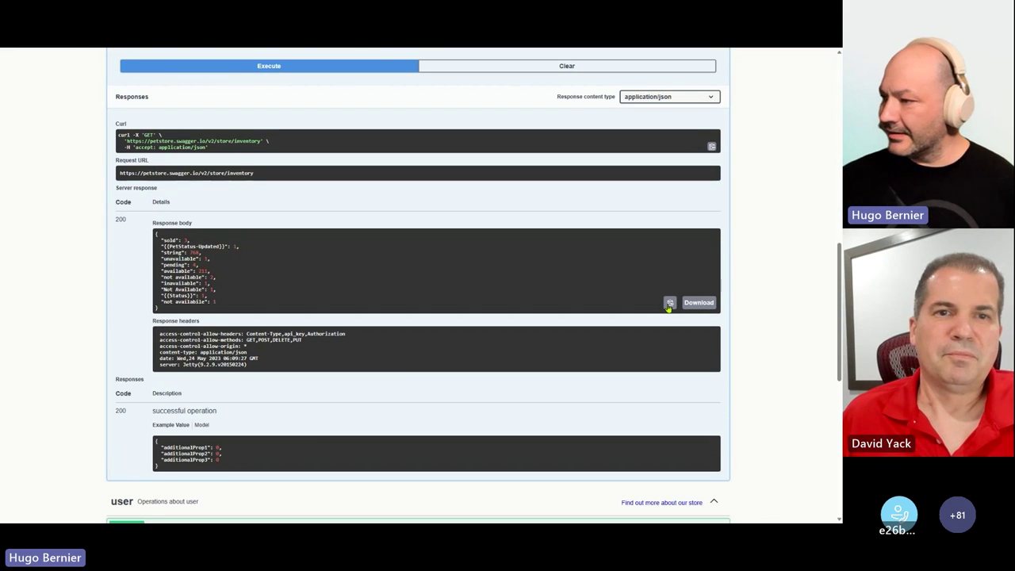
# Step: Import the copied JSON as the sample body of the GetInventory default response, and update the Pet Store connector
pyautogui.click(187, 56)
pyautogui.click(755, 238)
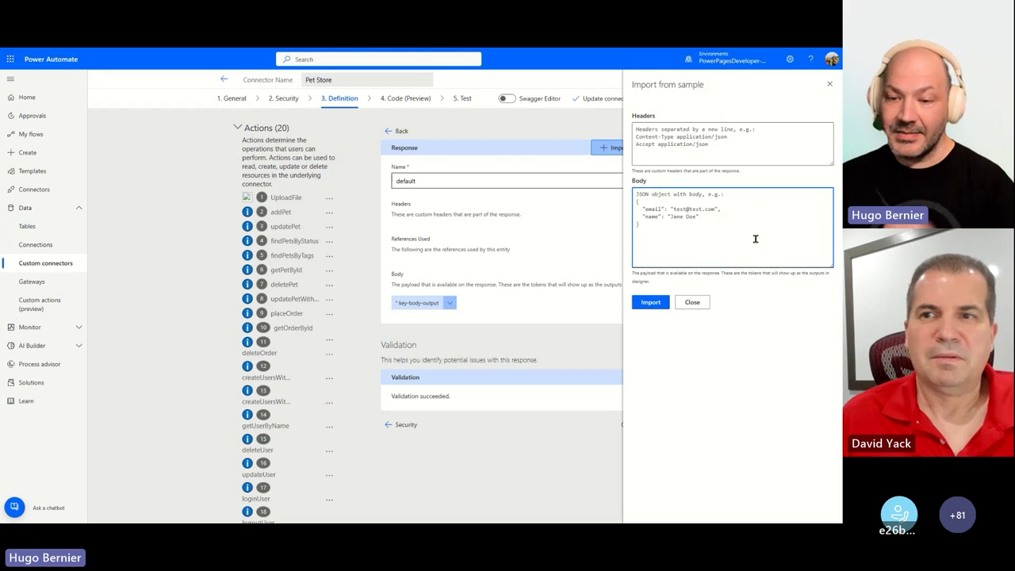
pyautogui.hotkey('ctrl', 'v')
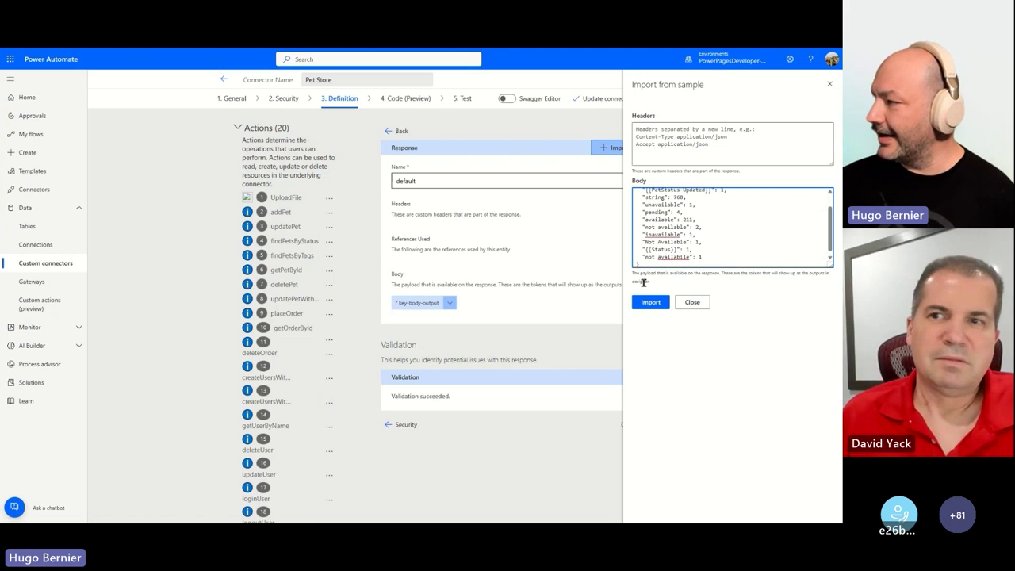
pyautogui.click(650, 302)
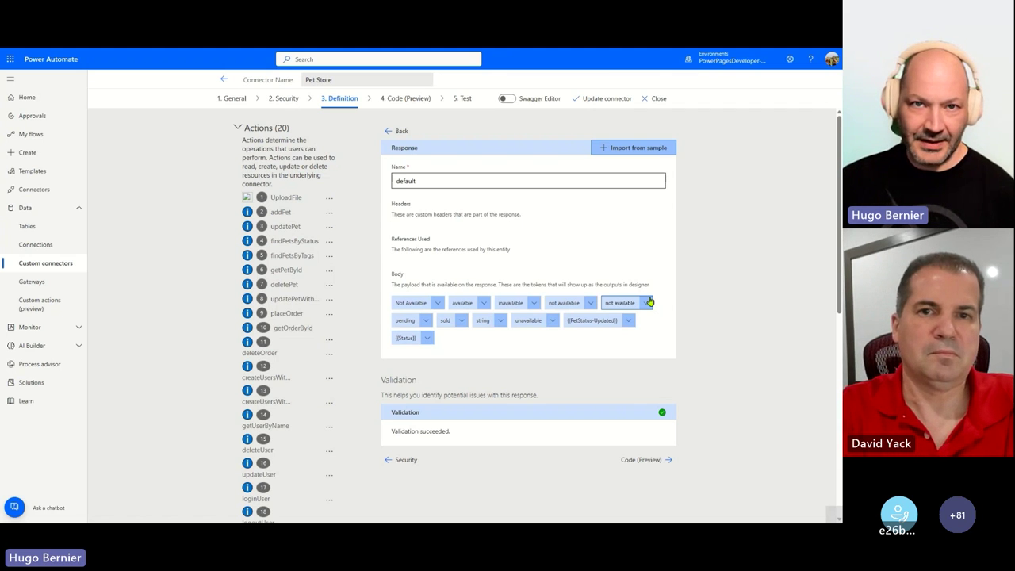
pyautogui.click(613, 100)
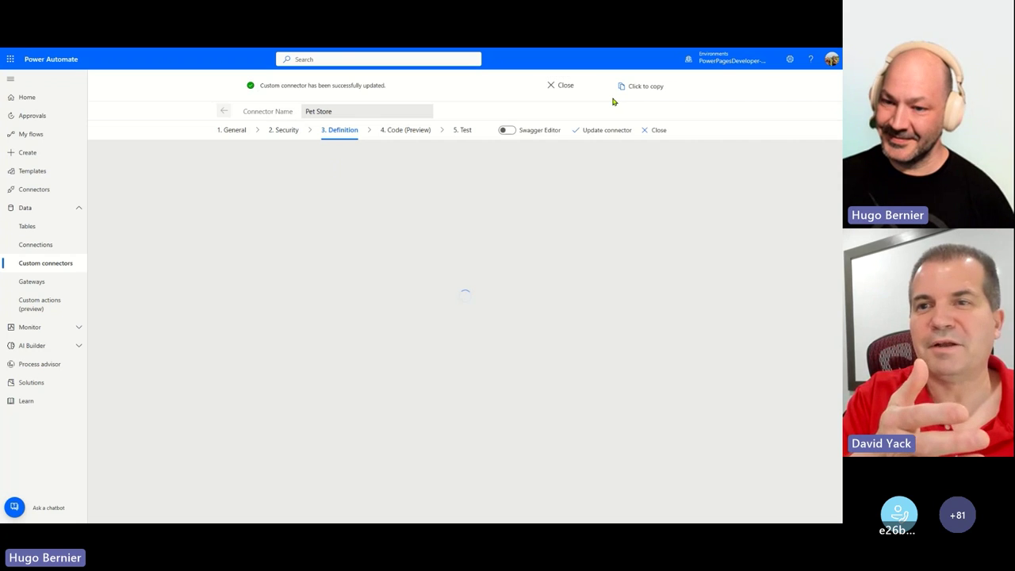
# Step: Create a new connection for testing the Pet Store connector, entering the API key and revealing it to check it
pyautogui.click(465, 131)
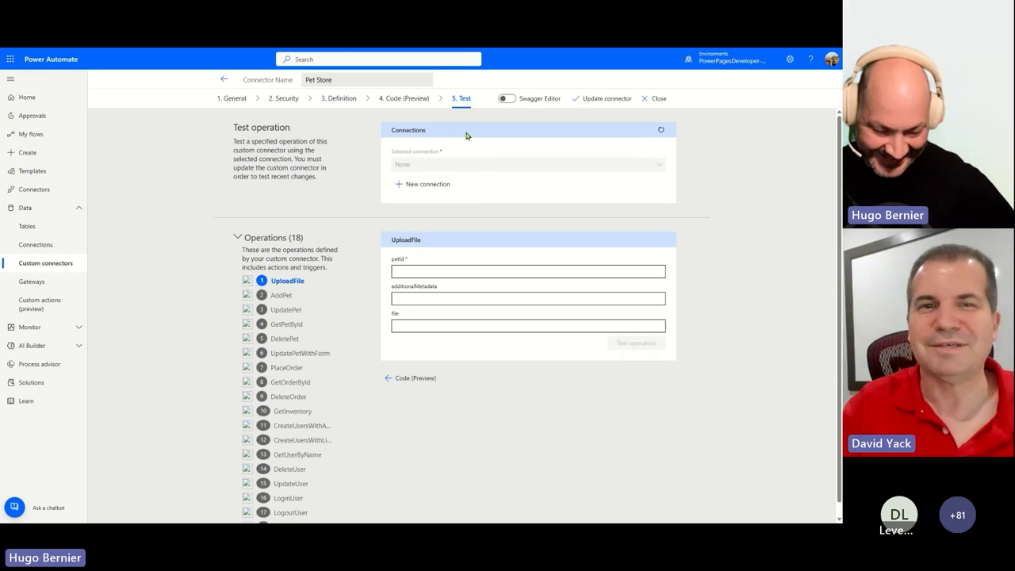
pyautogui.click(431, 185)
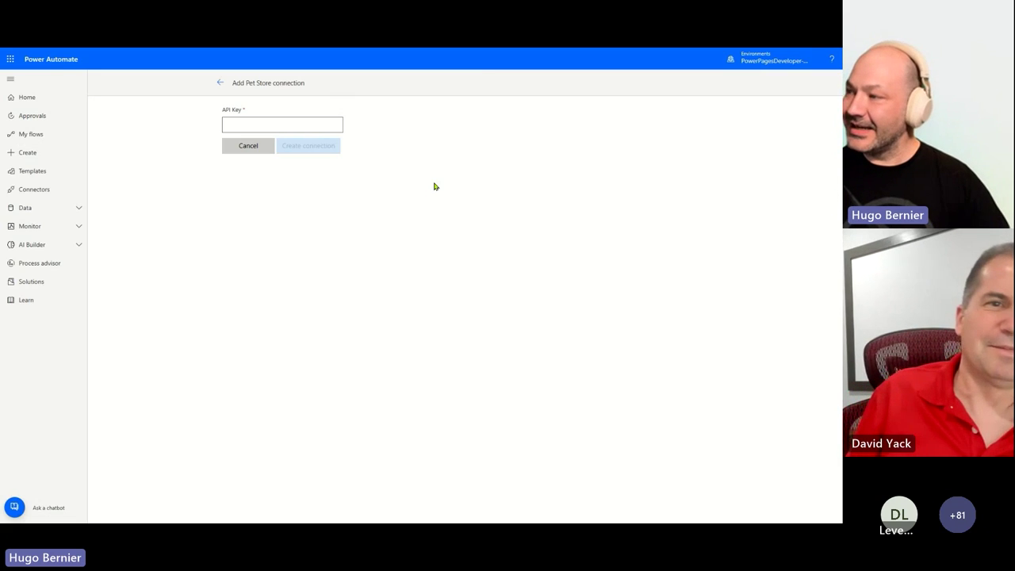
pyautogui.click(306, 125)
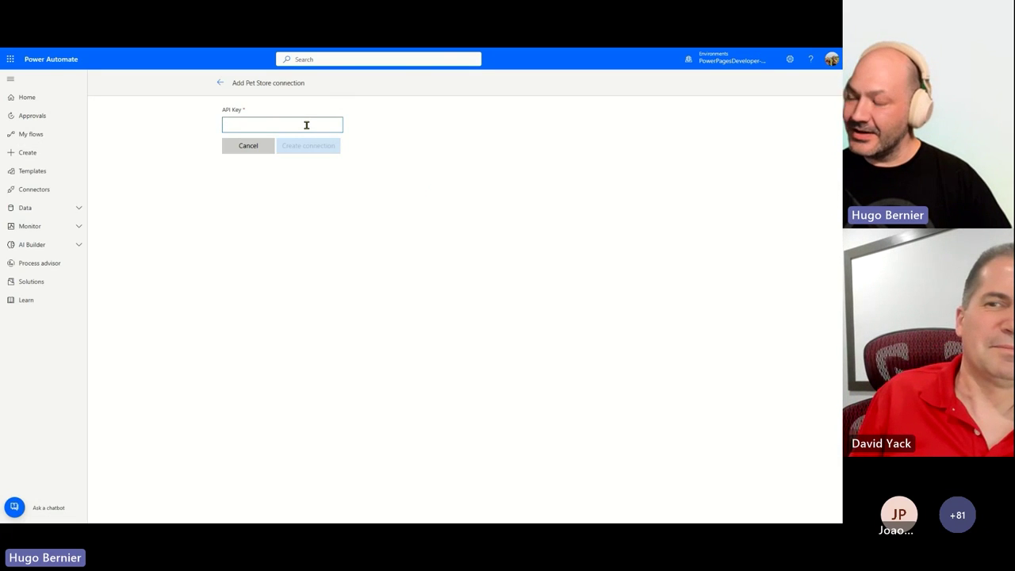
pyautogui.hotkey('ctrl', 'v')
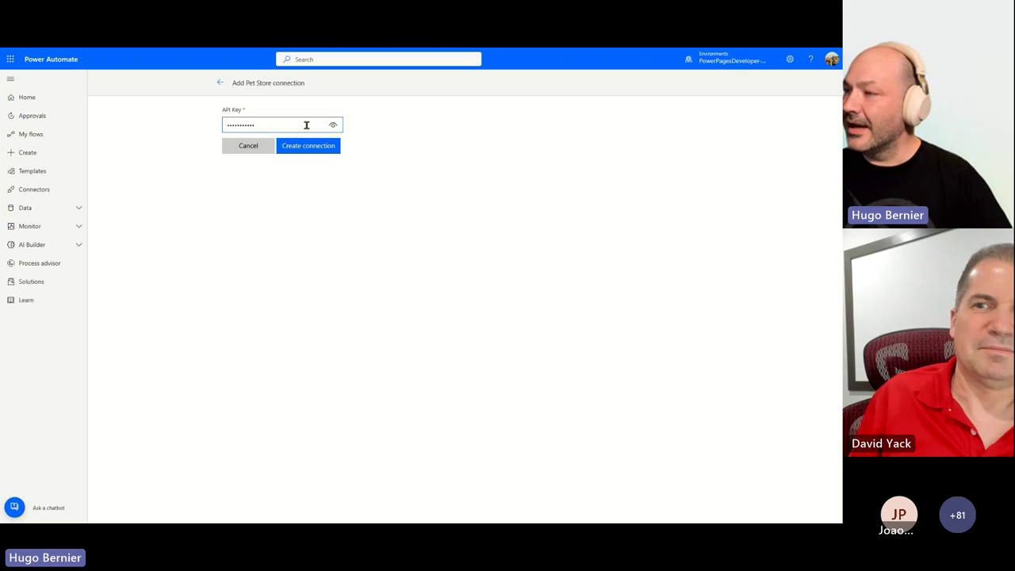
pyautogui.click(333, 126)
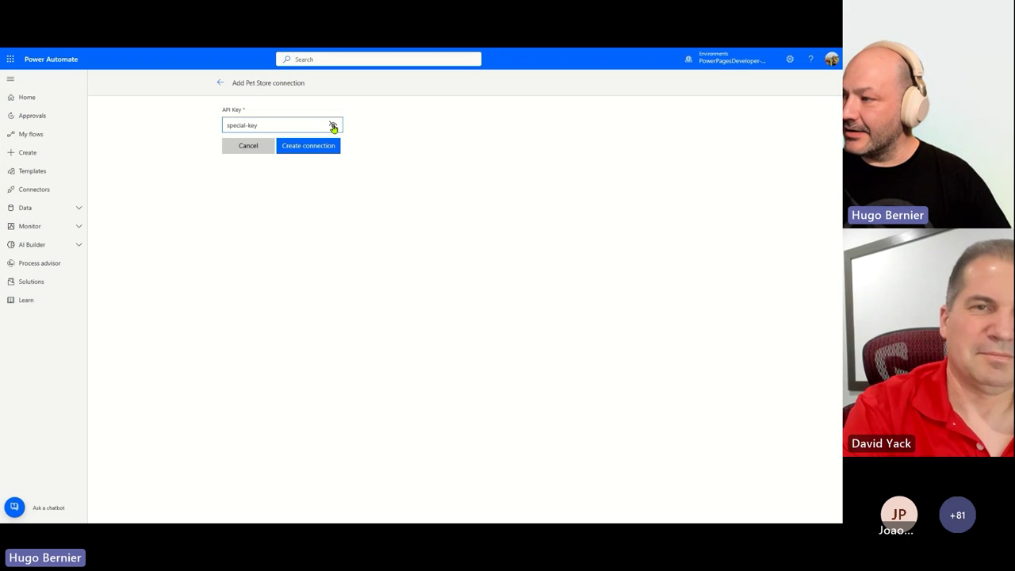
pyautogui.click(319, 147)
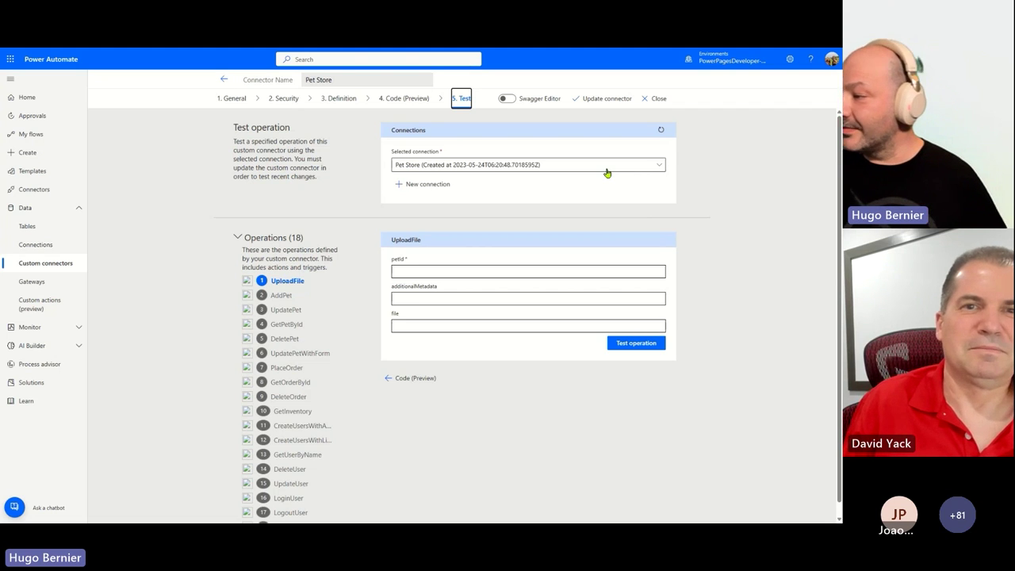
# Step: Test the GetInventory operation with the new connection and review its response and schema validation
pyautogui.click(300, 412)
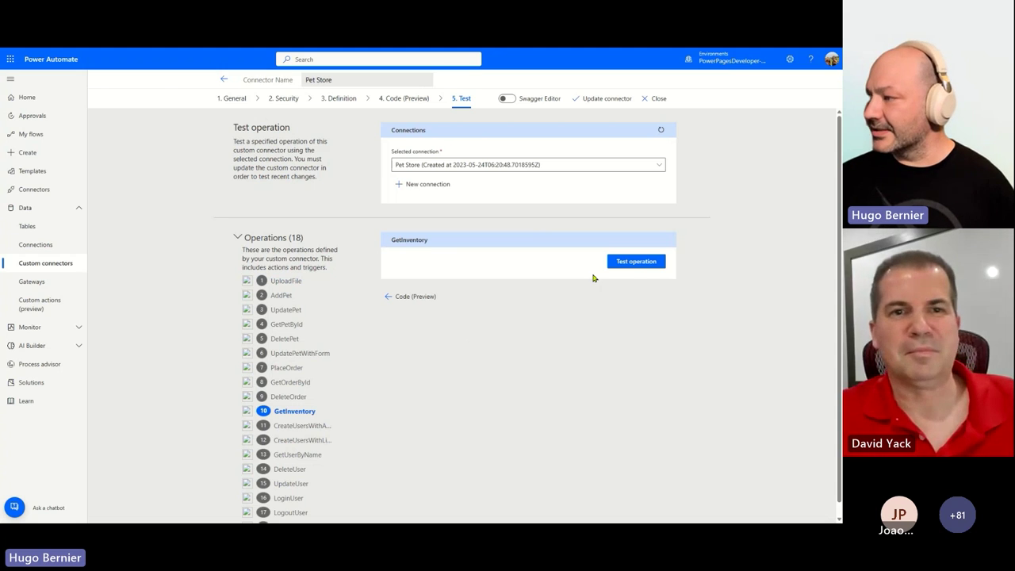
pyautogui.click(644, 264)
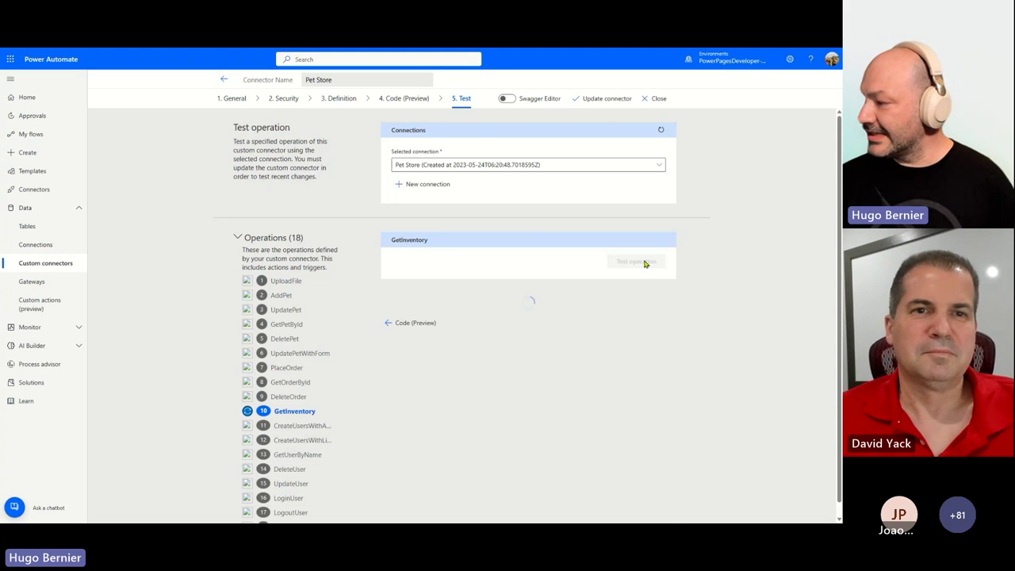
pyautogui.scroll(-1, 732, 322)
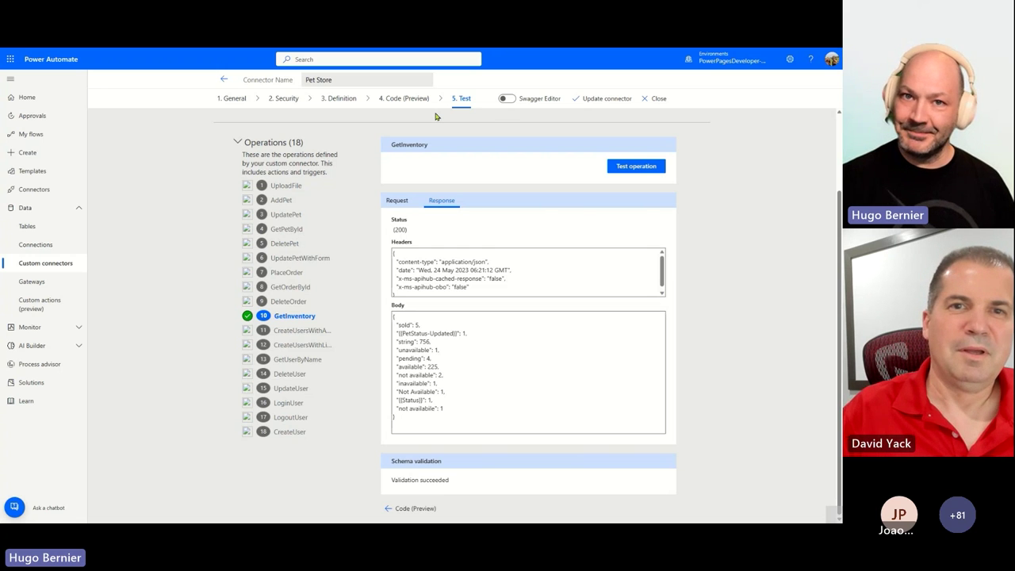
pyautogui.hotkey('alt', 'Tab')
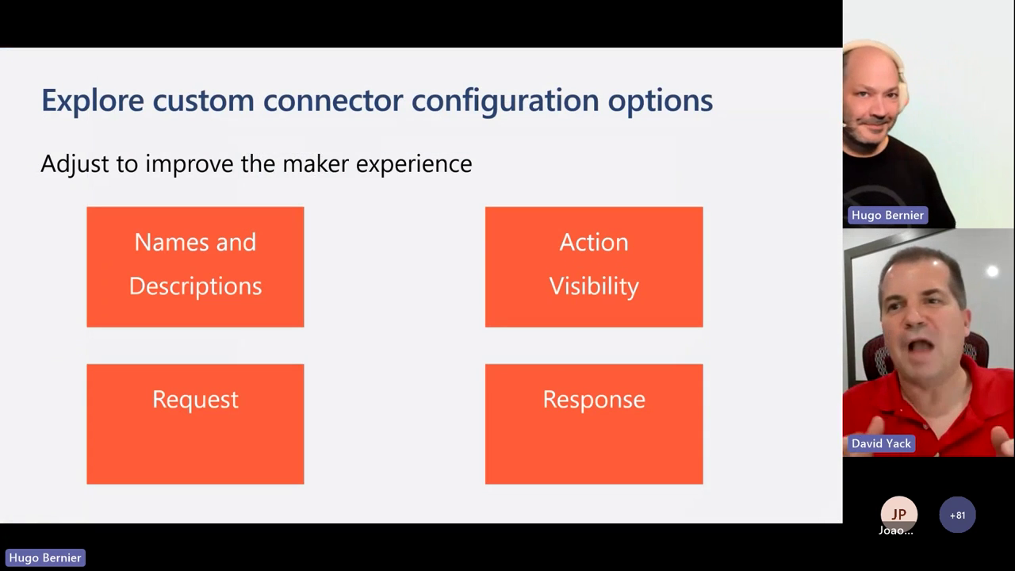
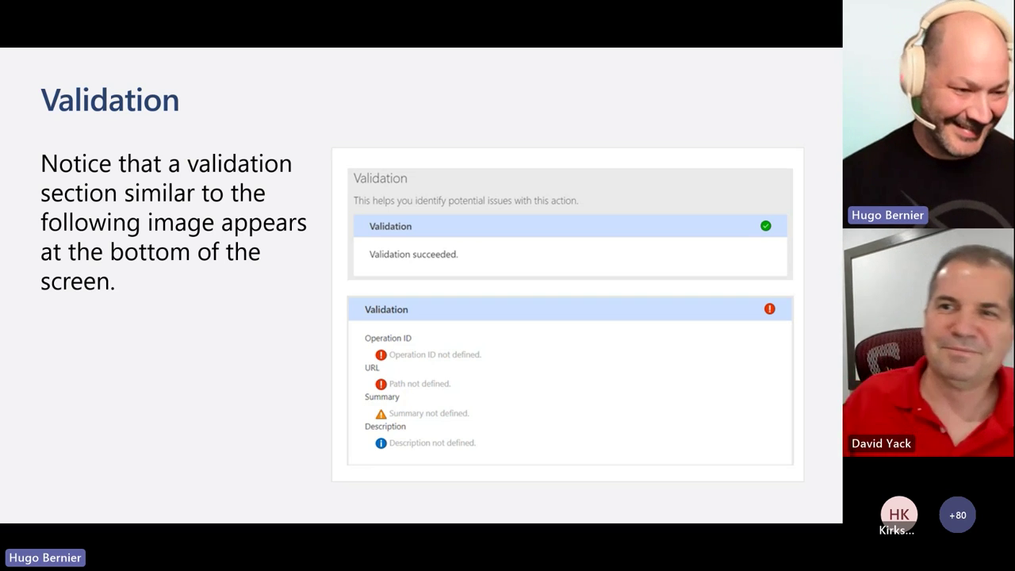
pyautogui.press('Right')
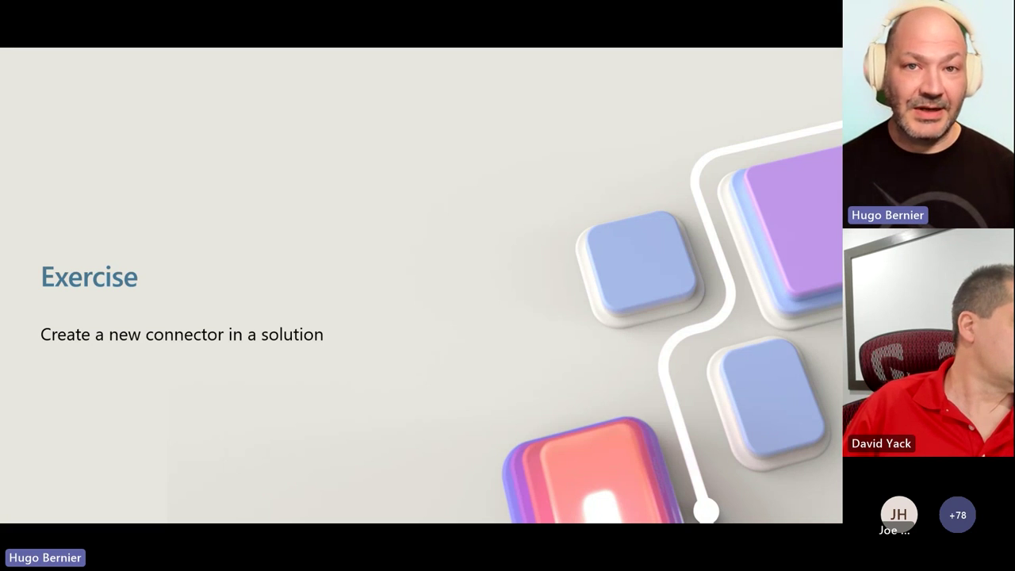
# Step: Switch to the Contoso Invoicing web page, open its API documentation, and look through the operations and models
pyautogui.hotkey('alt', 'Tab')
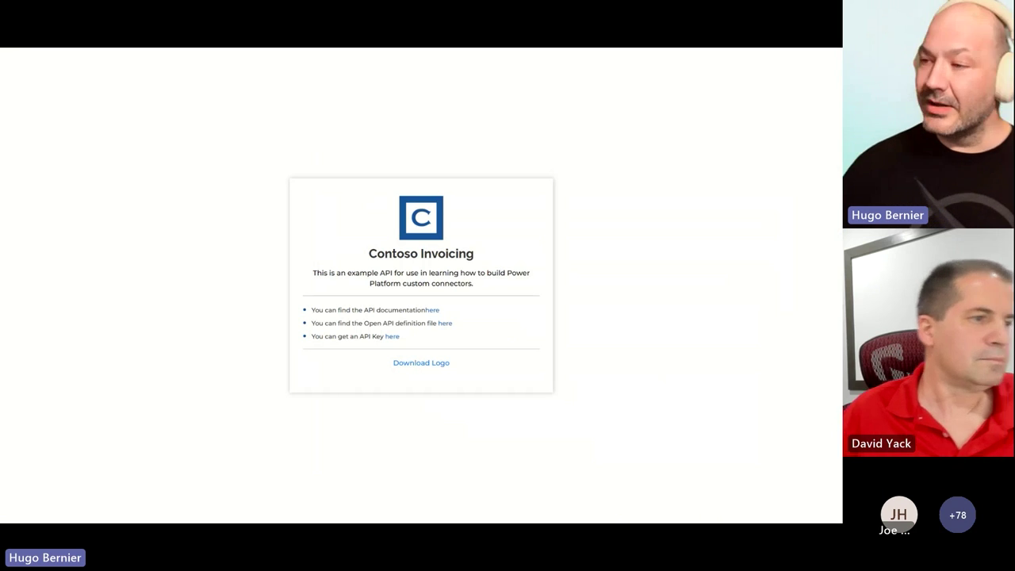
pyautogui.click(435, 311)
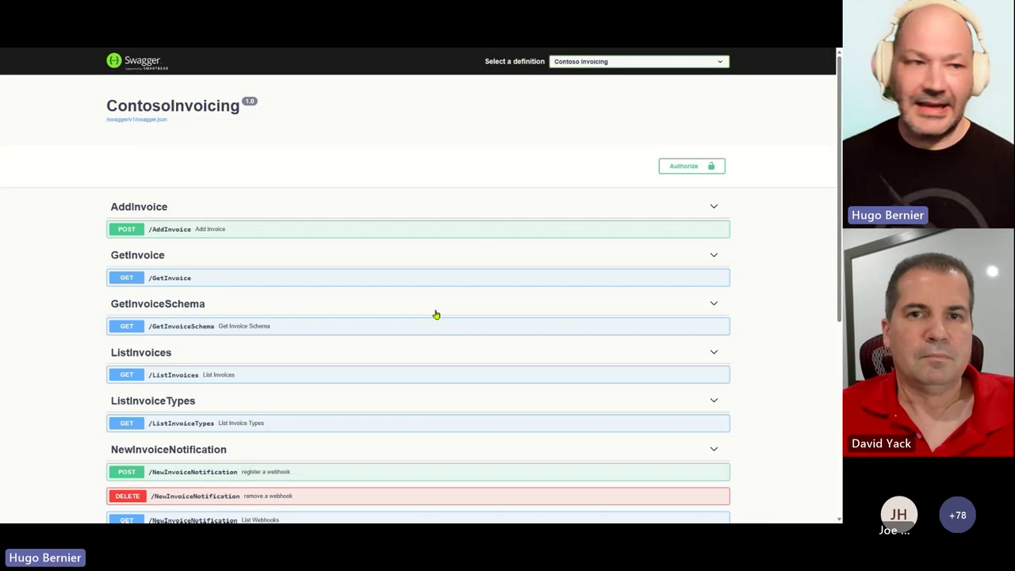
pyautogui.scroll(-5, 439, 315)
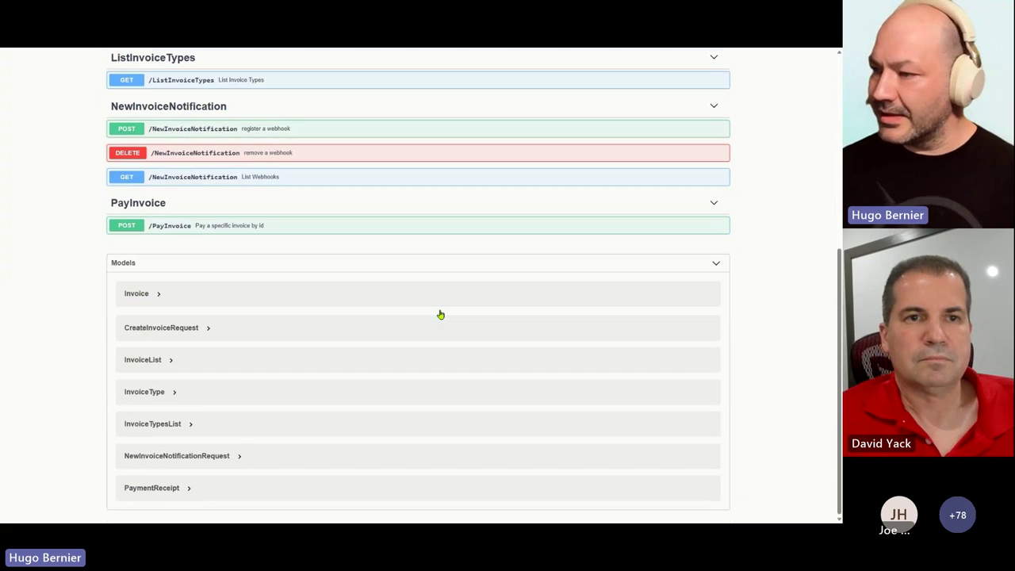
pyautogui.scroll(5, 440, 315)
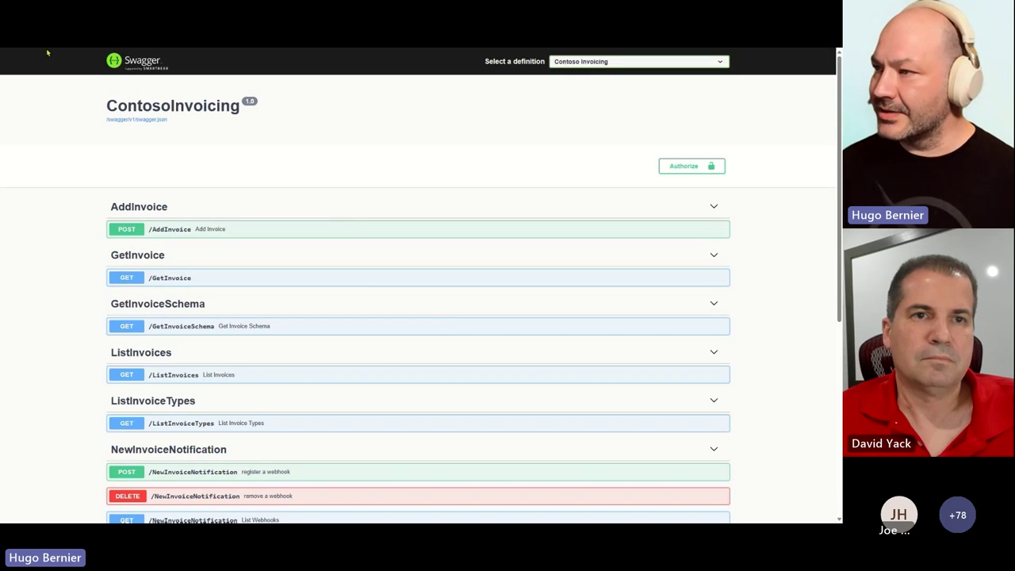
# Step: Return to the Contoso Invoicing page, open its Open API definition file, and save it to Downloads as swagger.json, replacing the existing file
pyautogui.click(70, 54)
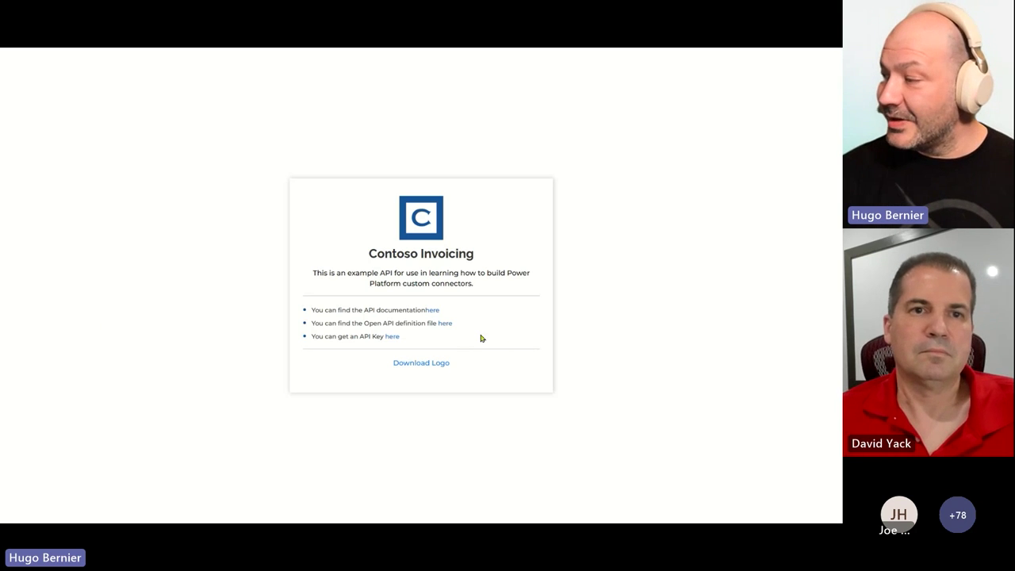
pyautogui.click(448, 327)
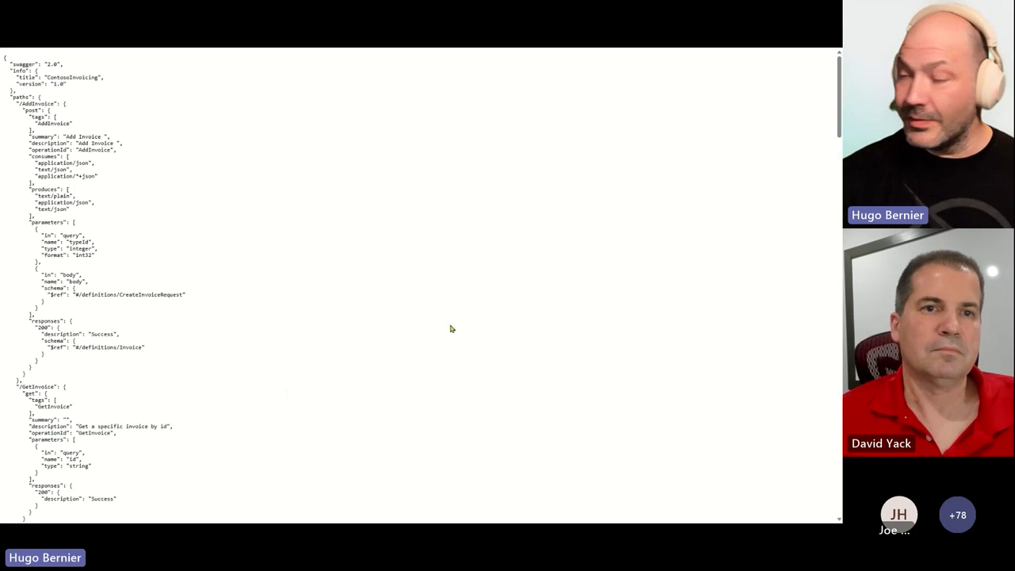
pyautogui.rightClick(285, 194)
pyautogui.click(356, 248)
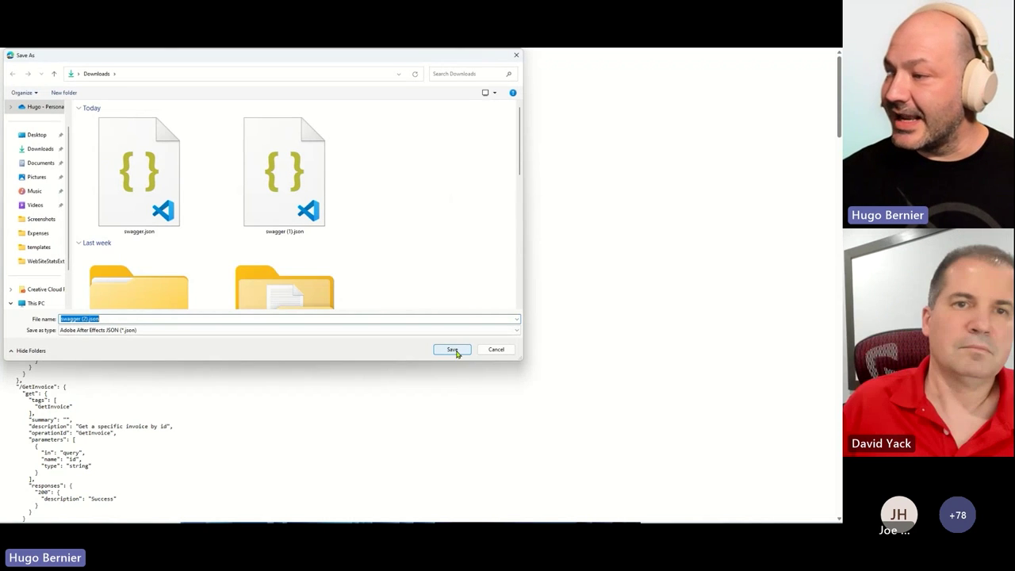
pyautogui.click(111, 196)
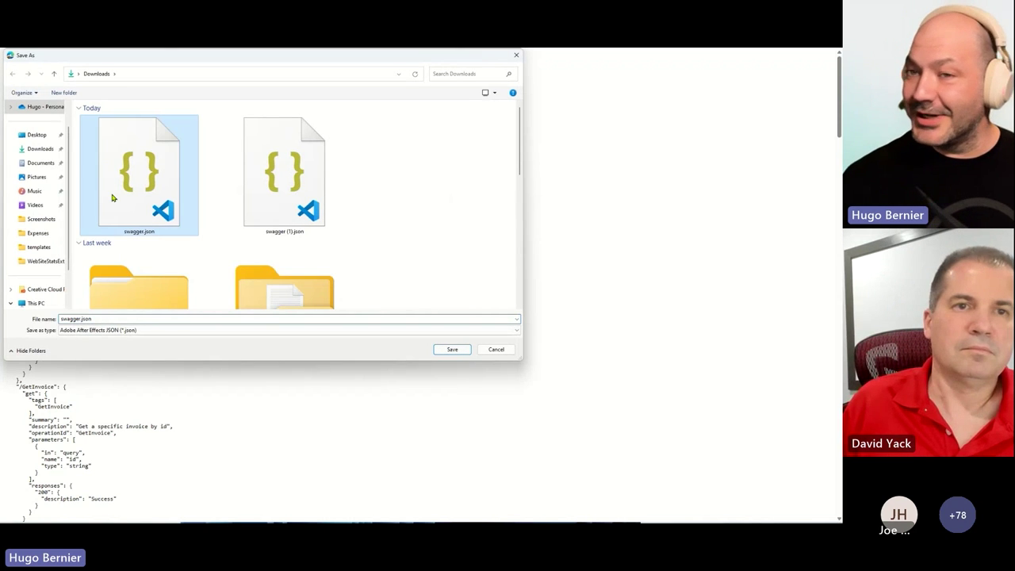
pyautogui.click(436, 349)
pyautogui.click(446, 291)
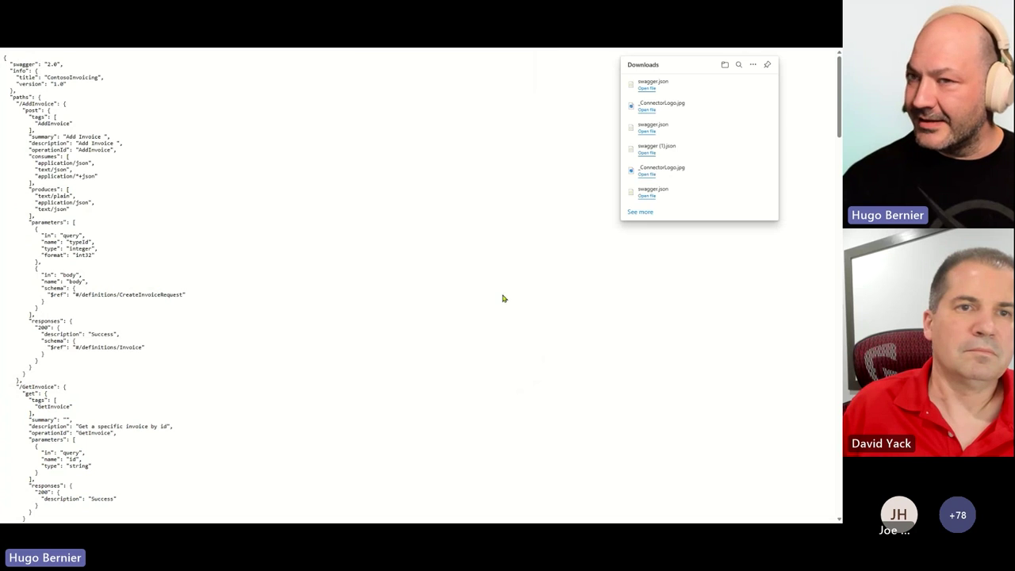
# Step: Download the Contoso Invoicing logo to Downloads as _ConnectorLogo.jpg, replacing the existing file
pyautogui.click(95, 54)
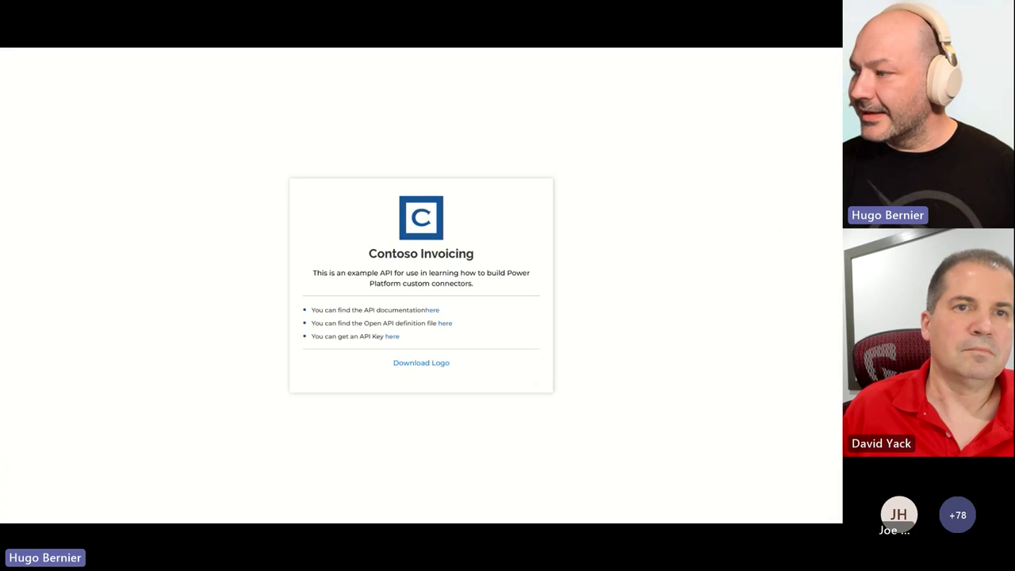
pyautogui.rightClick(433, 365)
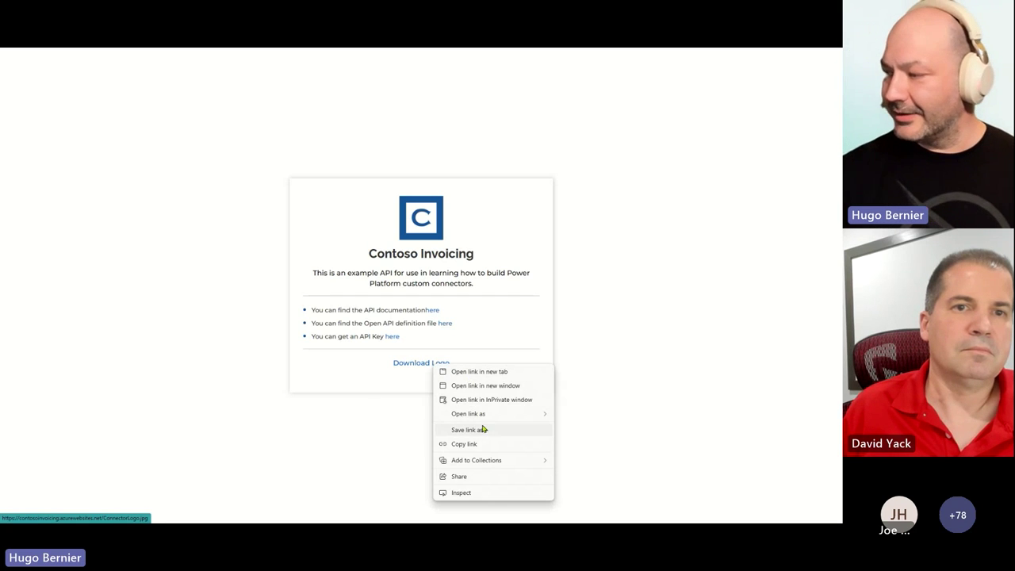
pyautogui.click(481, 432)
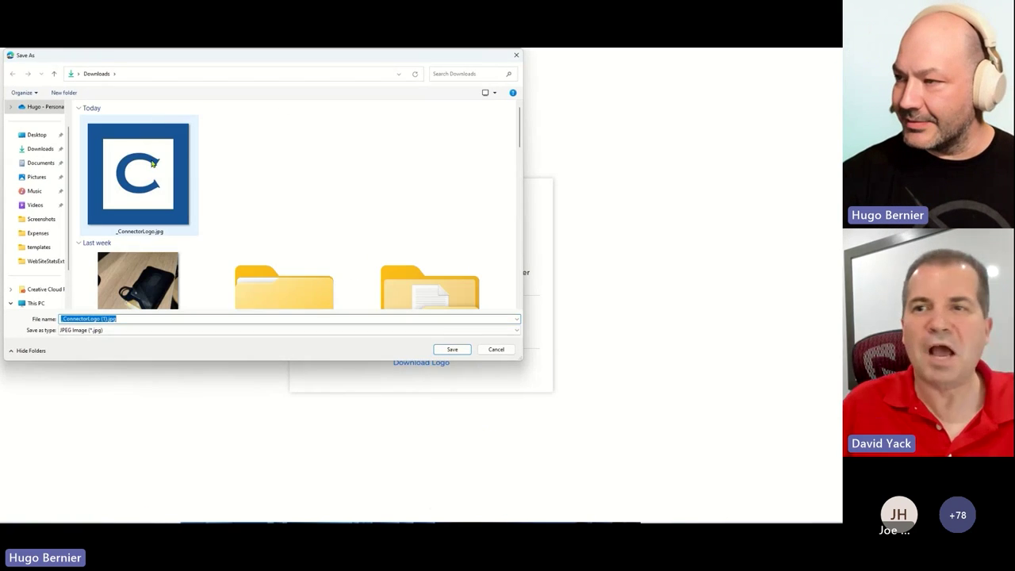
pyautogui.click(452, 349)
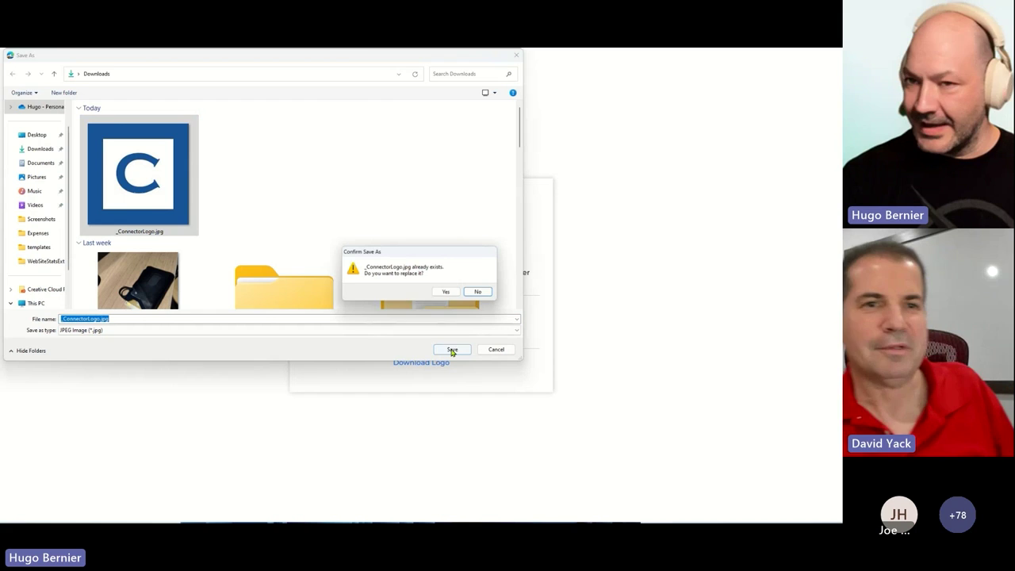
pyautogui.click(447, 292)
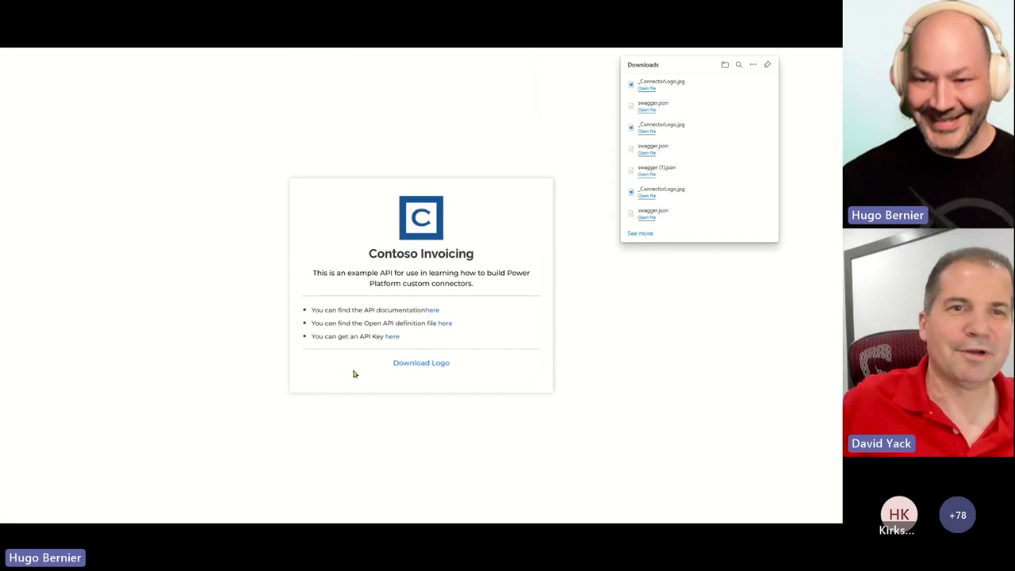
# Step: Switch to Power Automate and create a solution with display name Contoso Invoicing and publisher CDS Default Publisher
pyautogui.click(197, 54)
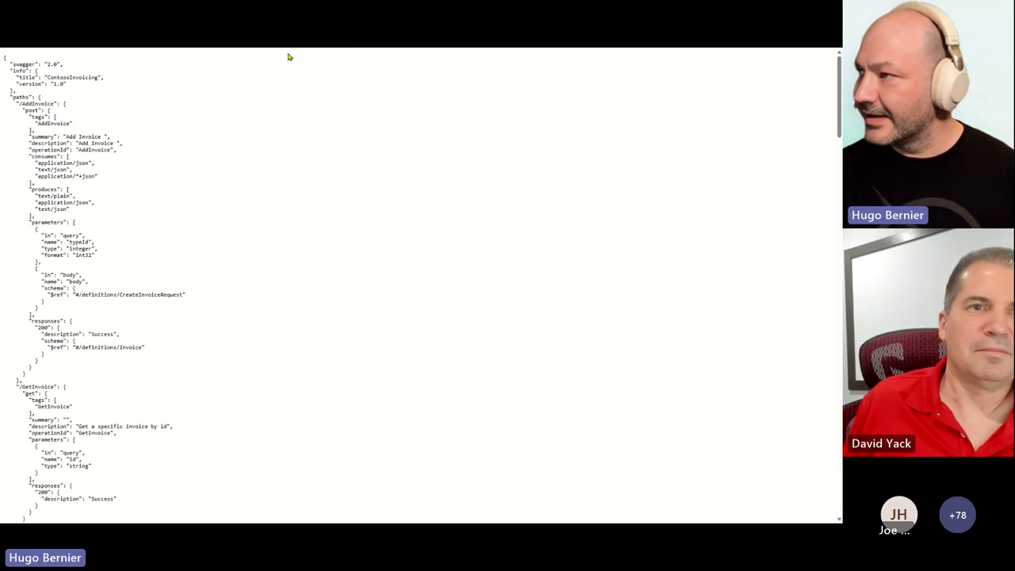
pyautogui.moveTo(326, 52)
pyautogui.click(384, 55)
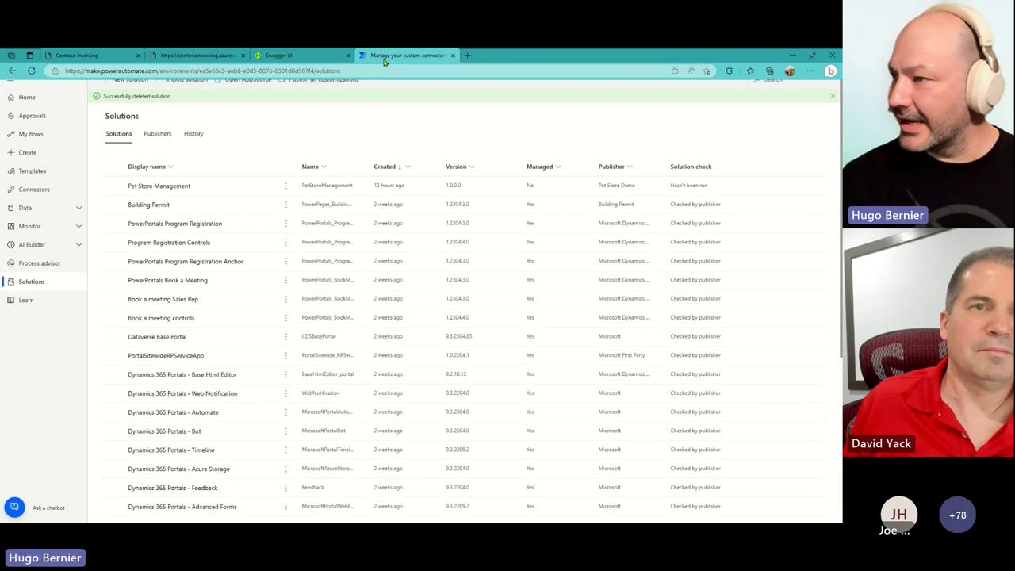
pyautogui.click(119, 79)
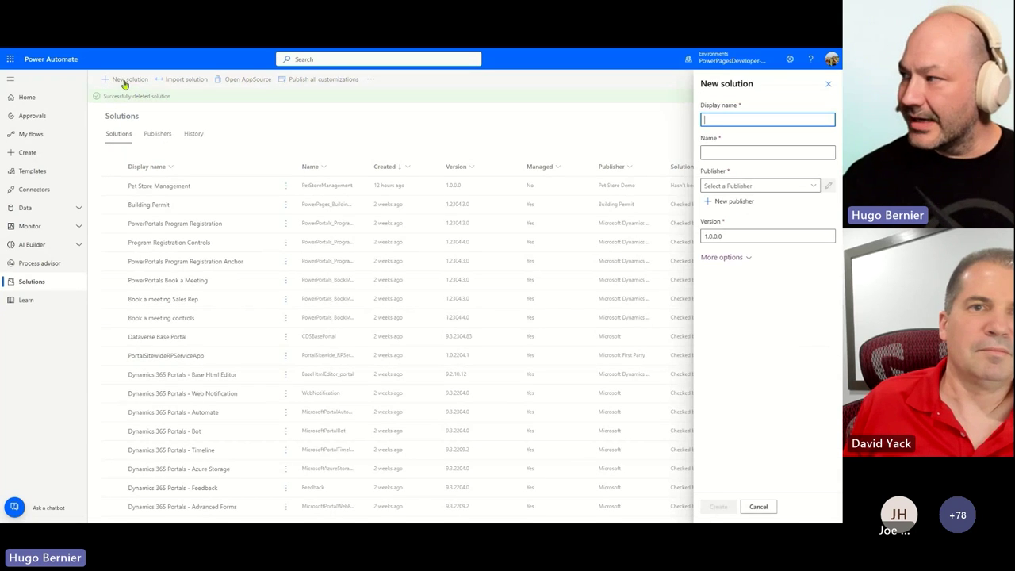
pyautogui.click(718, 119)
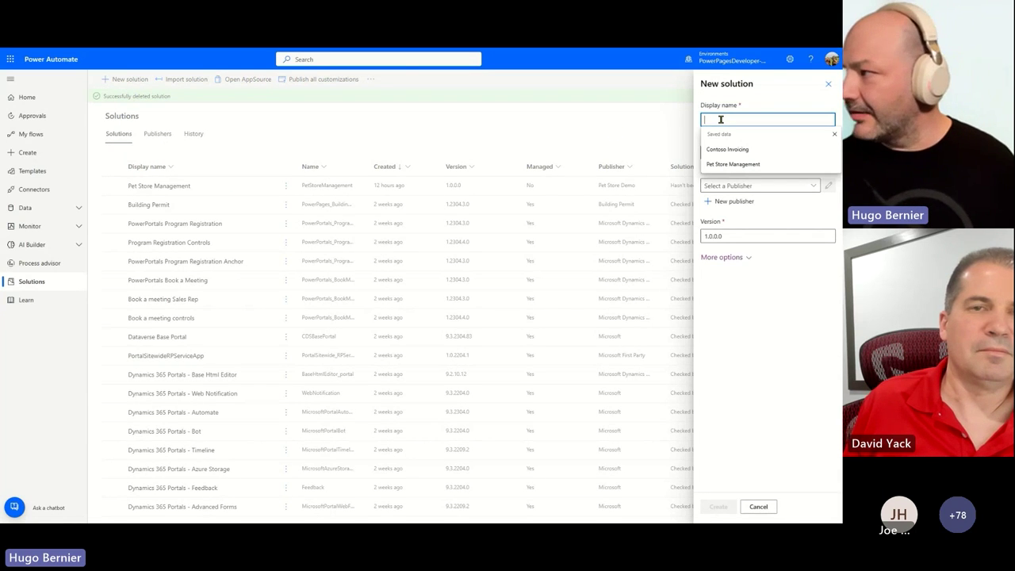
pyautogui.click(757, 151)
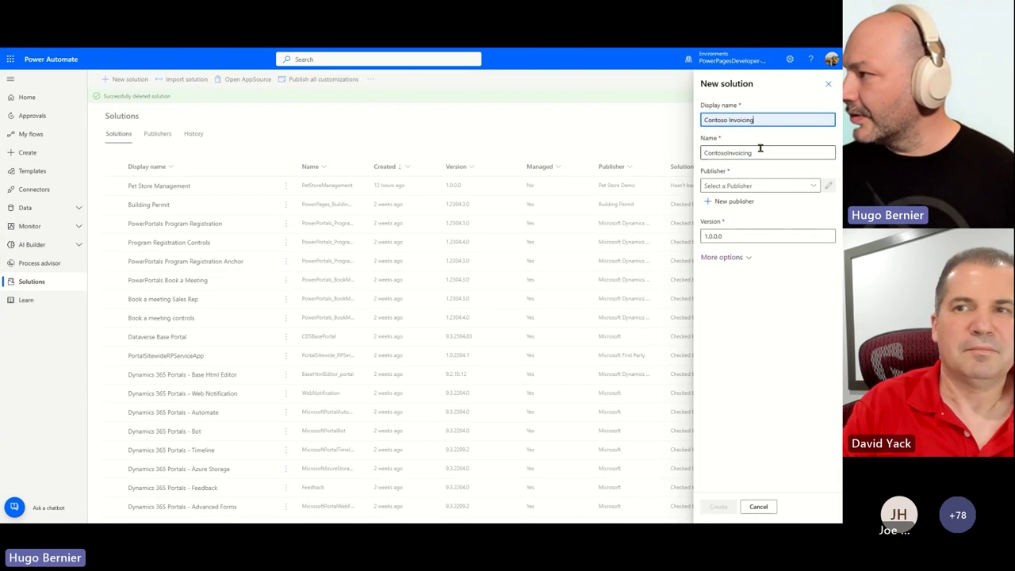
pyautogui.click(784, 184)
pyautogui.click(810, 187)
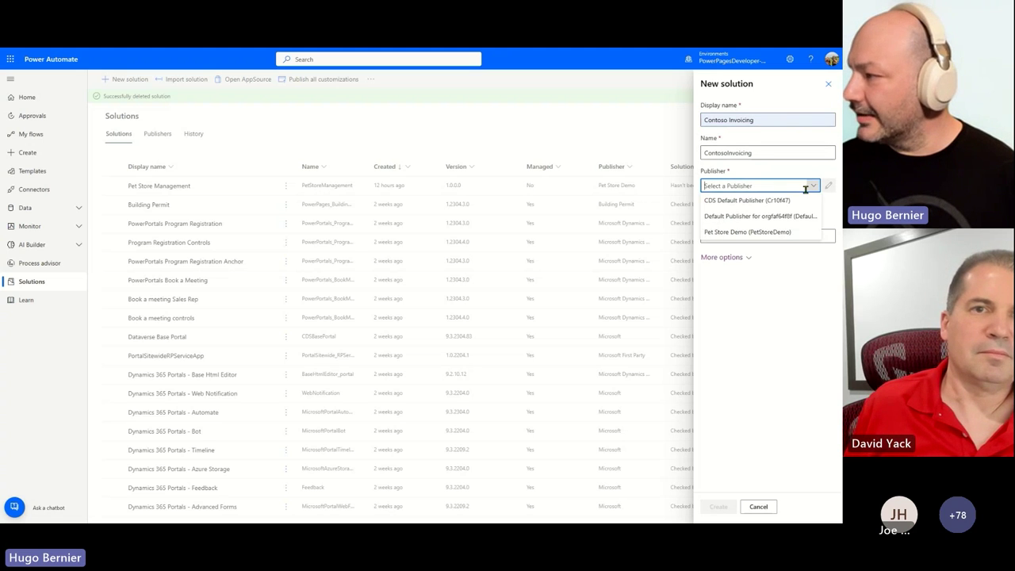
pyautogui.click(798, 201)
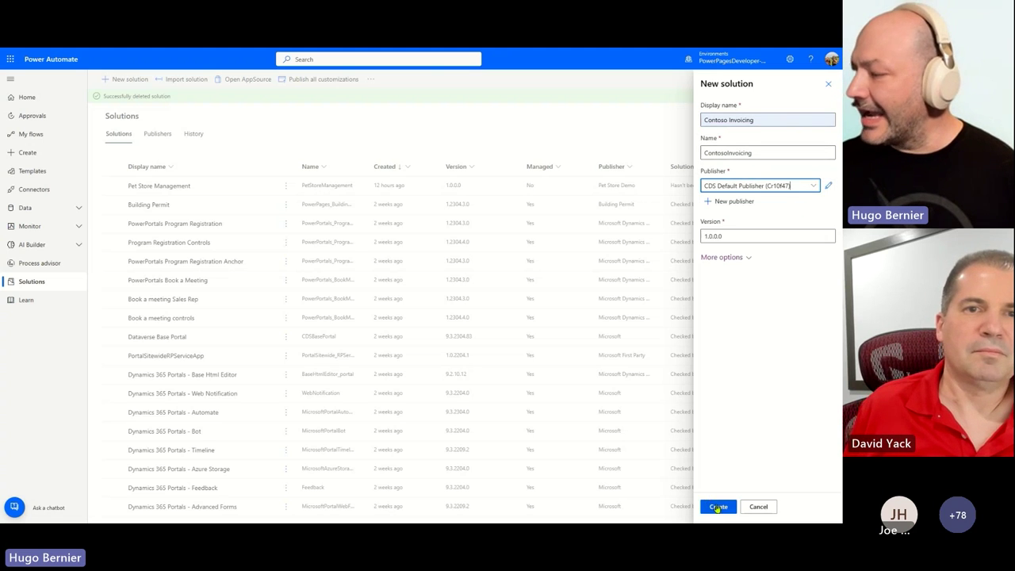
pyautogui.click(717, 506)
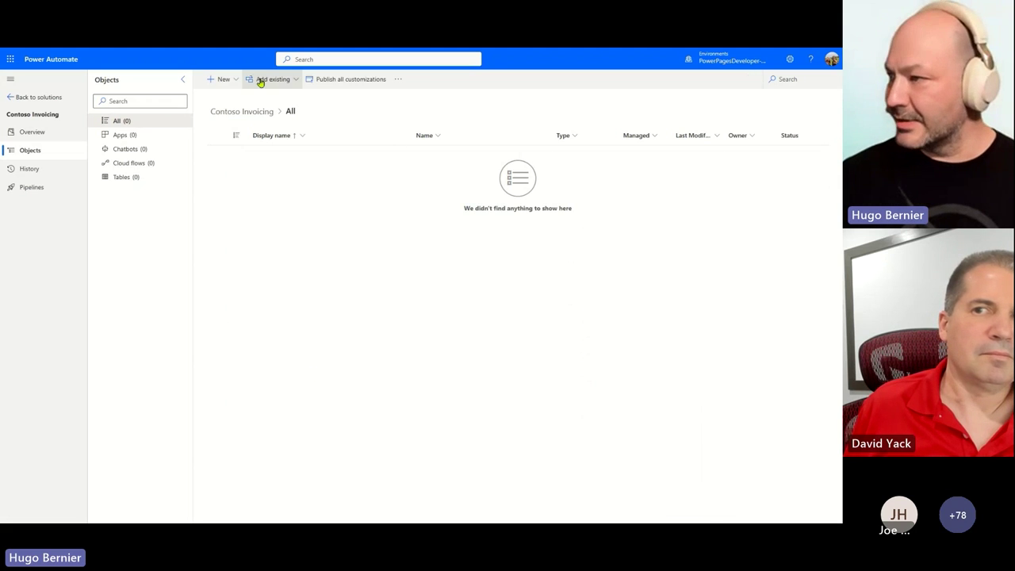
# Step: Start a new custom connector in the Contoso Invoicing solution and name it Contoso Invoicing
pyautogui.click(226, 79)
pyautogui.moveTo(237, 113)
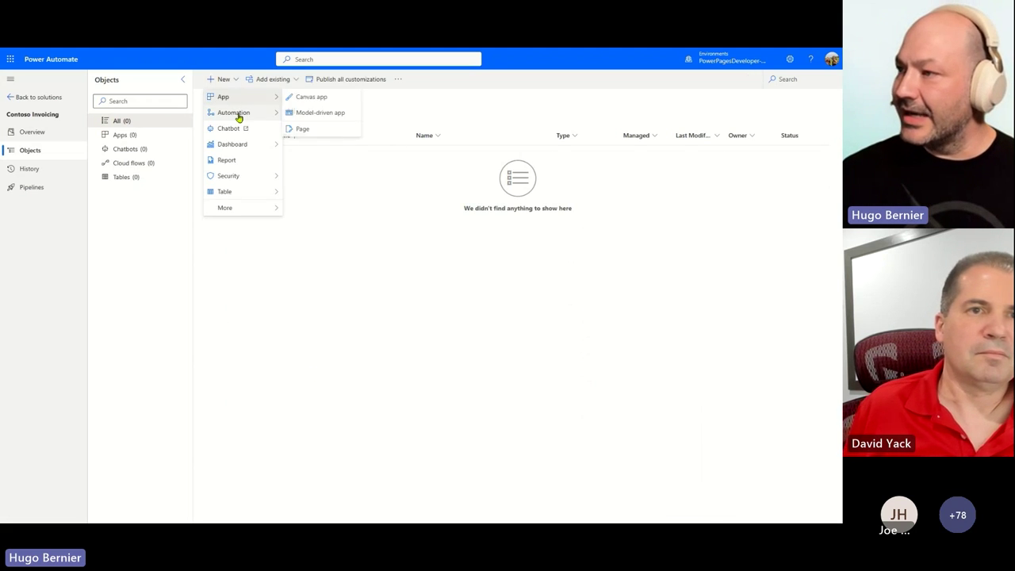
pyautogui.click(320, 128)
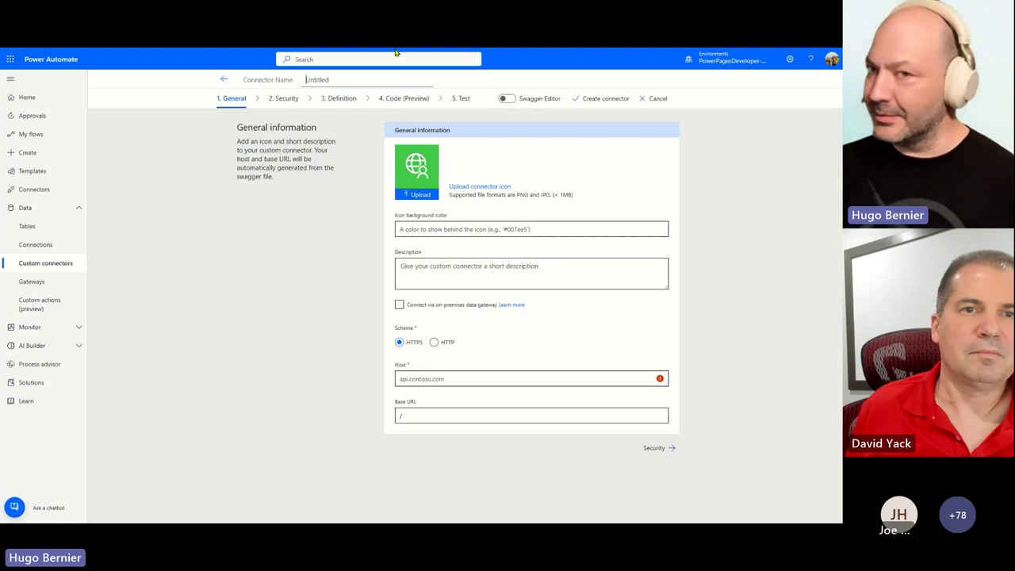
pyautogui.click(354, 78)
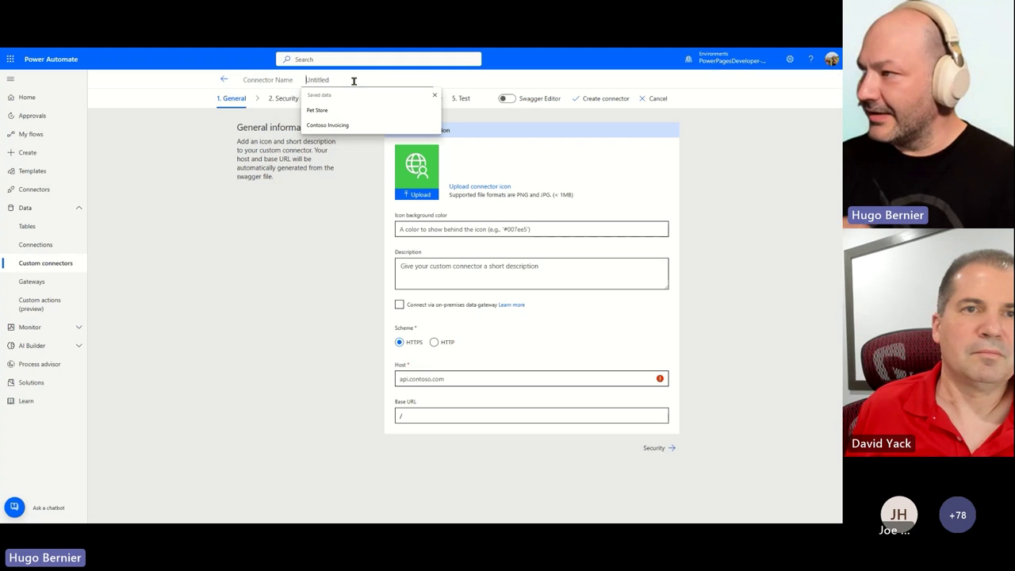
pyautogui.click(352, 125)
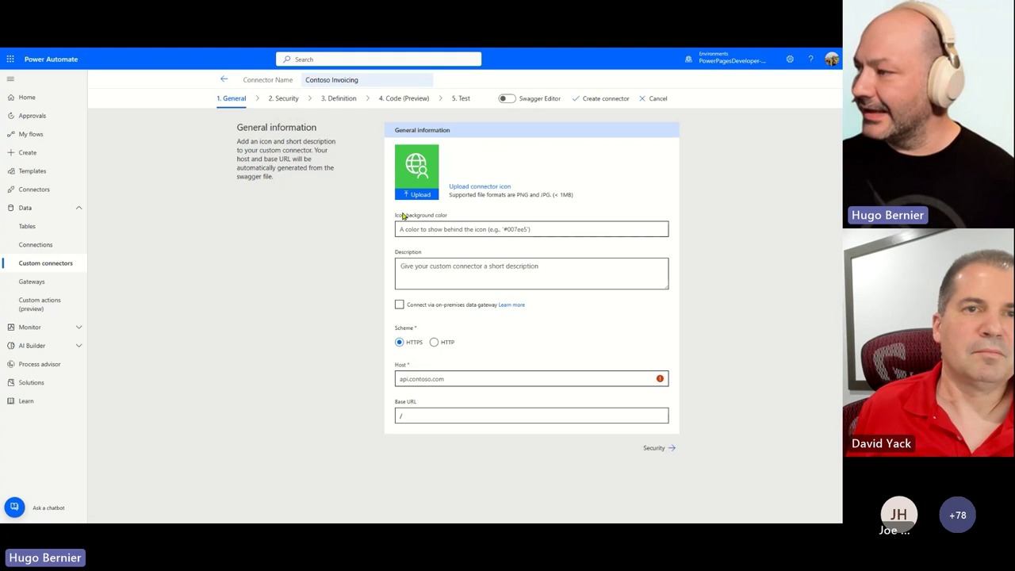
# Step: Upload _ConnectorLogo.jpg from Downloads as the connector icon and set the icon background color to #175497
pyautogui.click(416, 184)
pyautogui.click(122, 176)
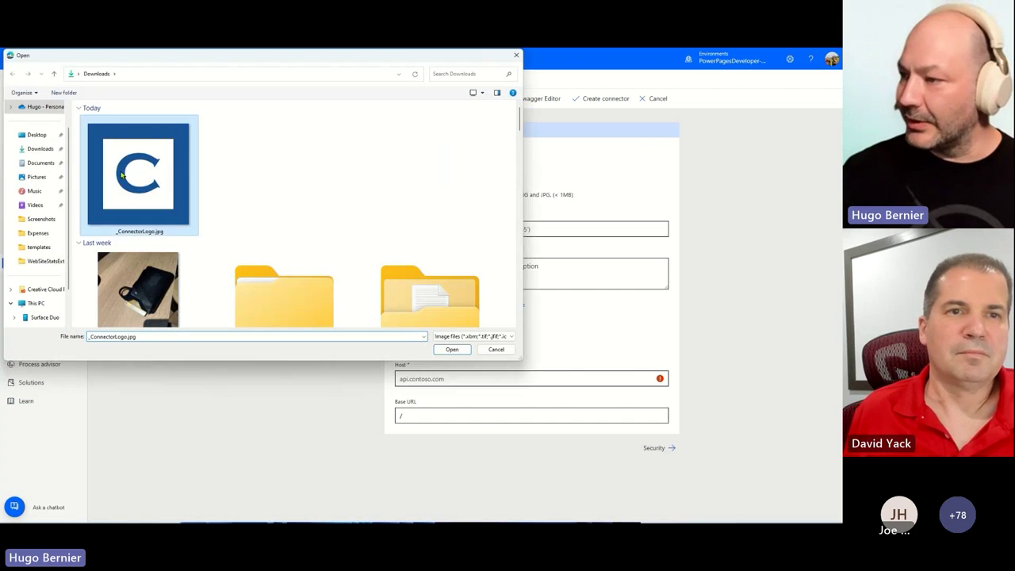
pyautogui.doubleClick(121, 176)
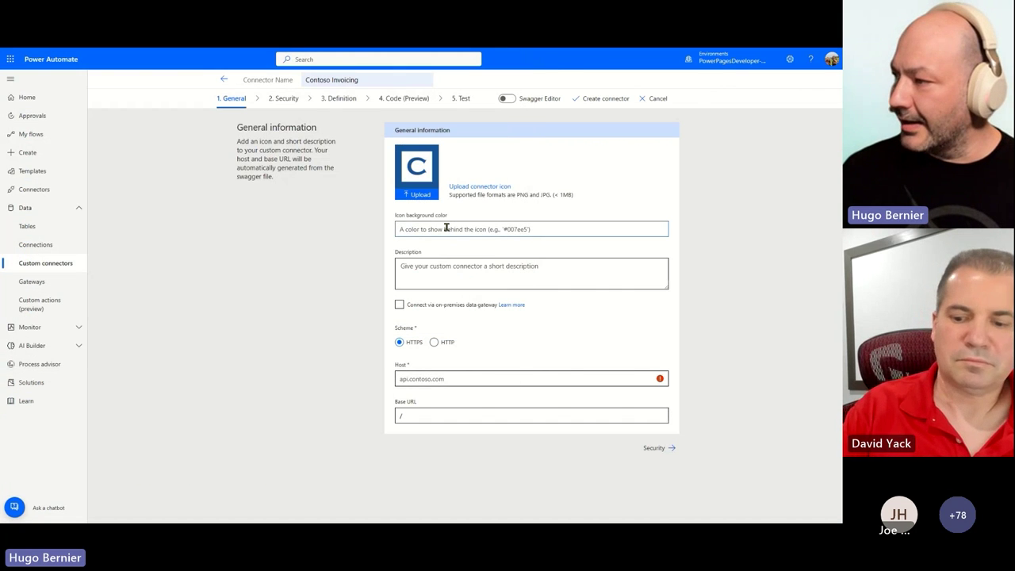
pyautogui.press('super+v')
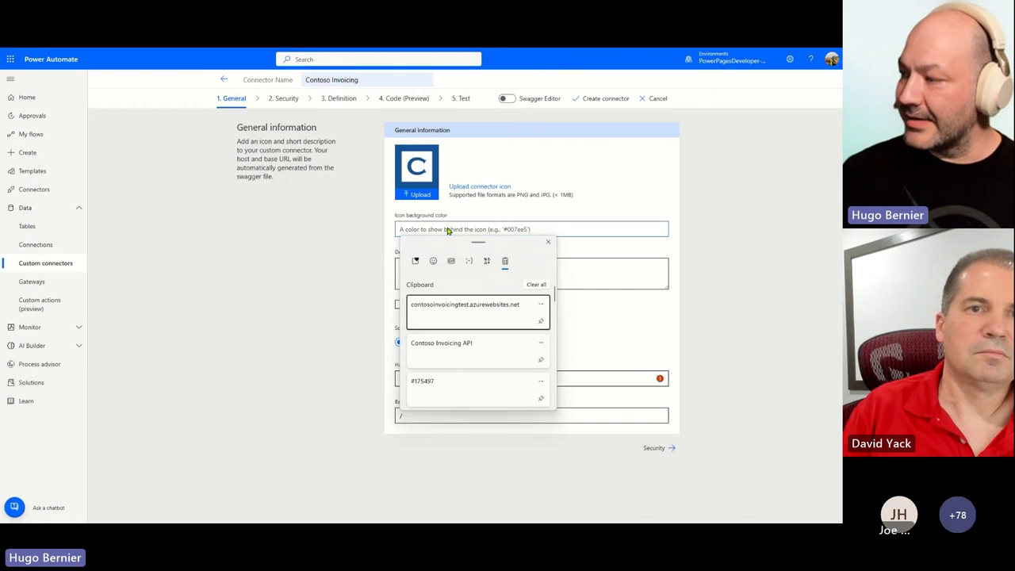
pyautogui.click(440, 388)
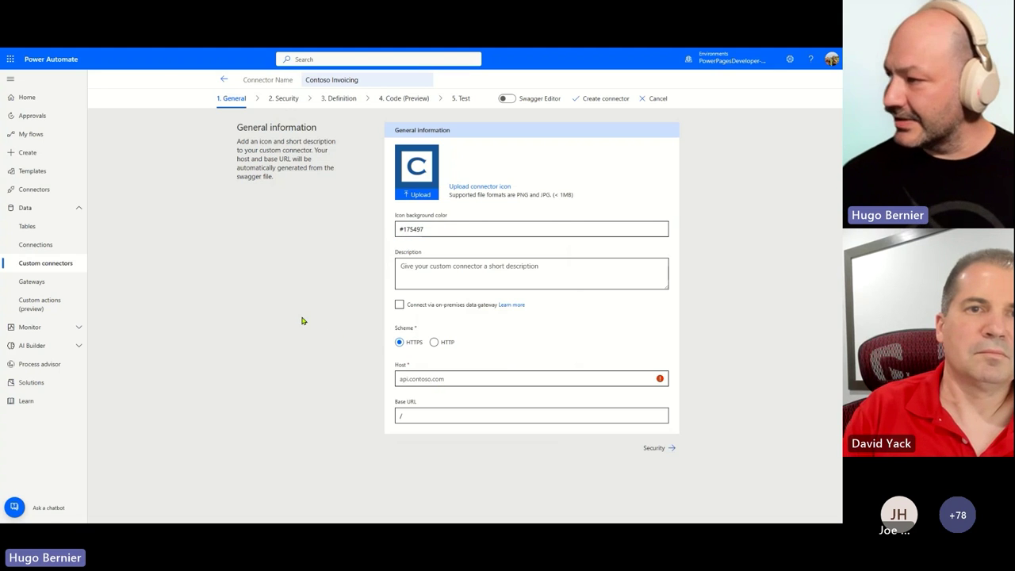
# Step: Create the connector with description Contoso Invoicing API and host contosoinvoicingtest.azurewebsites.net
pyautogui.click(450, 274)
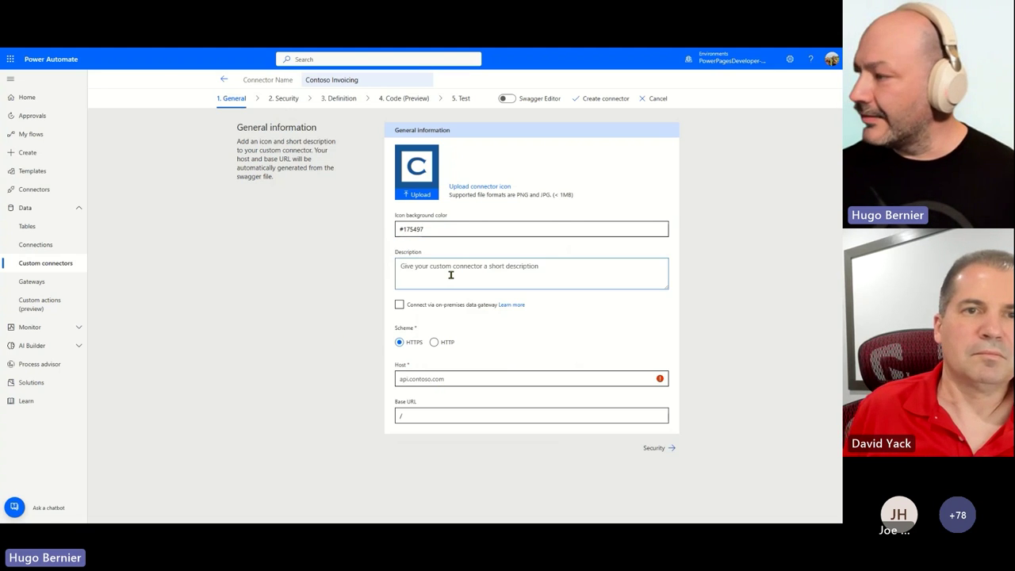
pyautogui.press('super+v')
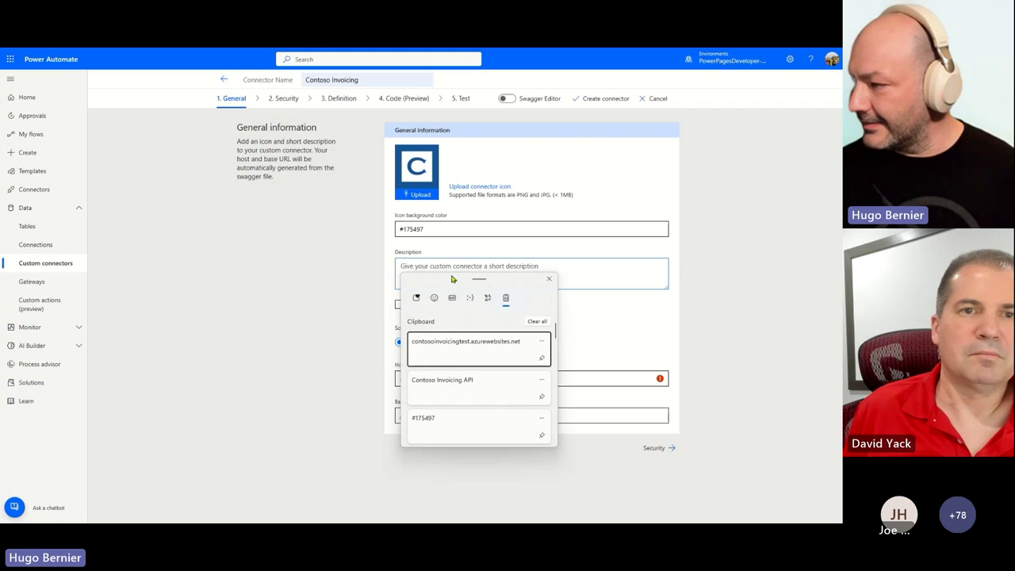
pyautogui.click(444, 385)
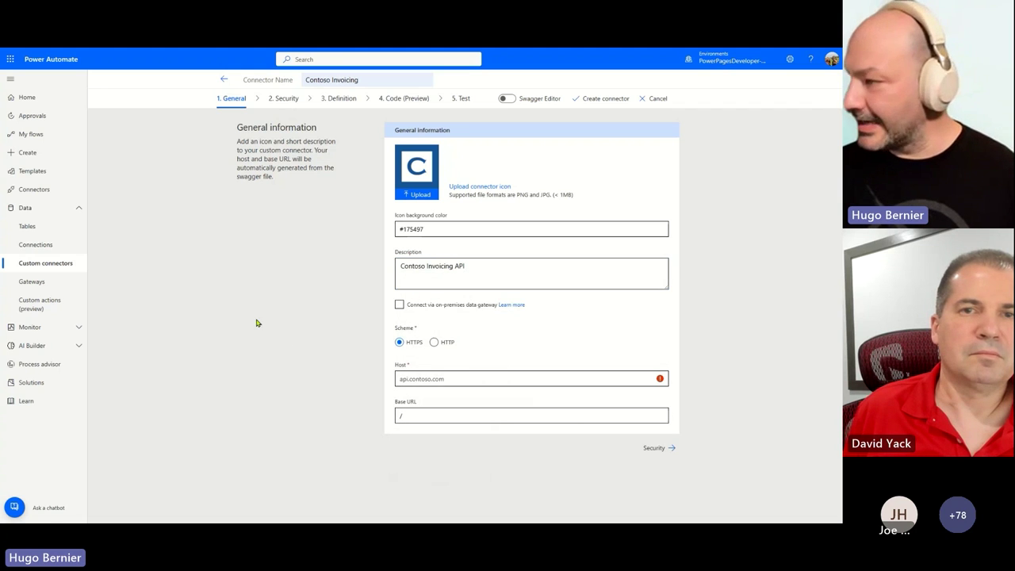
pyautogui.click(446, 378)
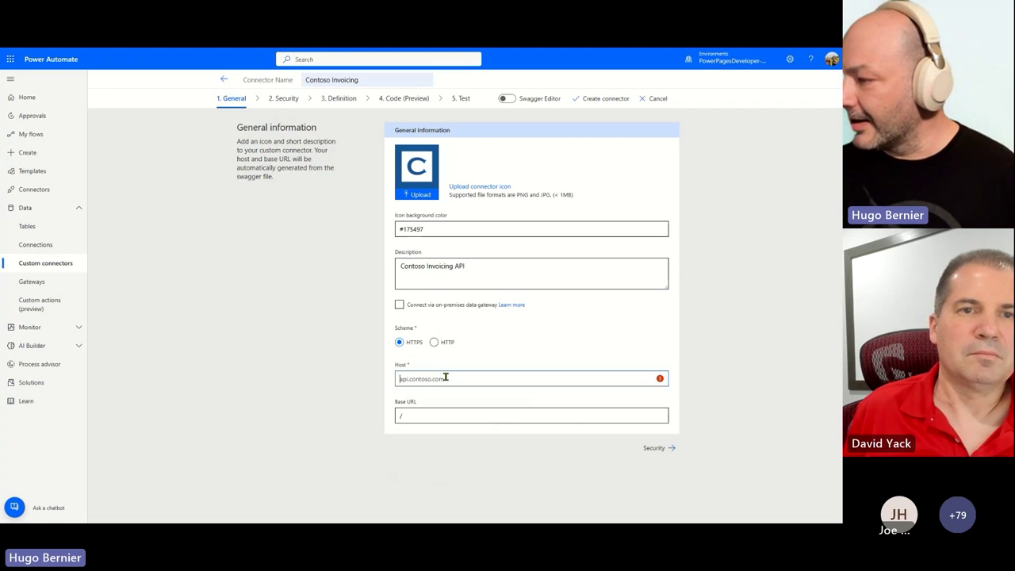
pyautogui.press('super+v')
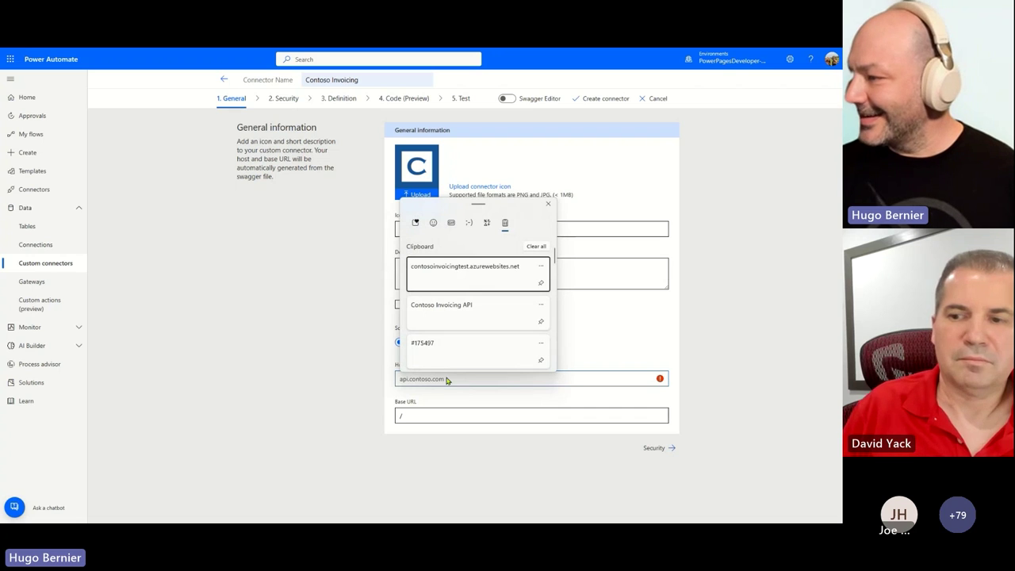
pyautogui.click(480, 274)
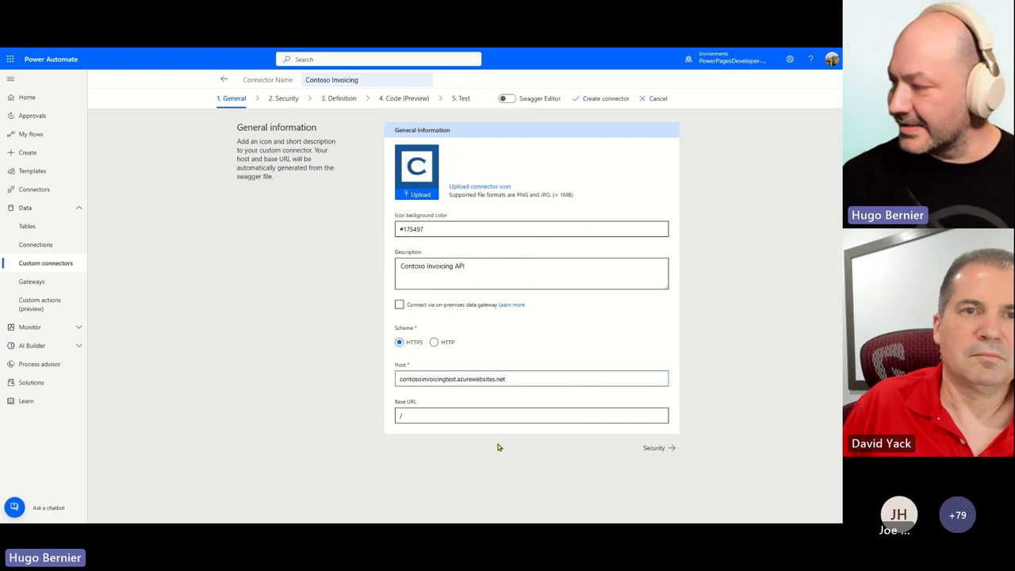
pyautogui.click(609, 99)
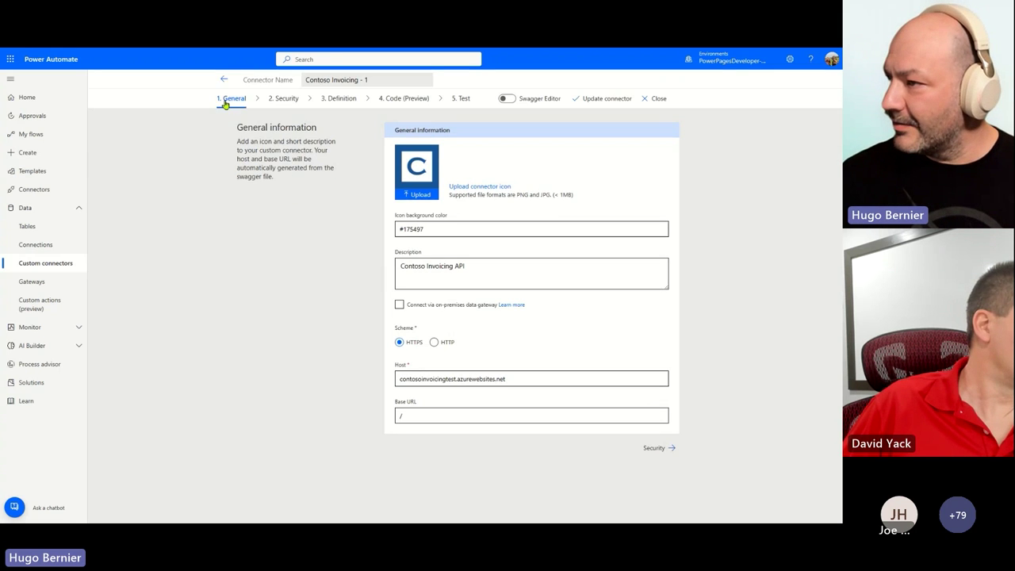
# Step: Return to the custom connectors list and update Contoso Invoicing - 1 from the OpenAPI file swagger.json in Downloads
pyautogui.click(225, 81)
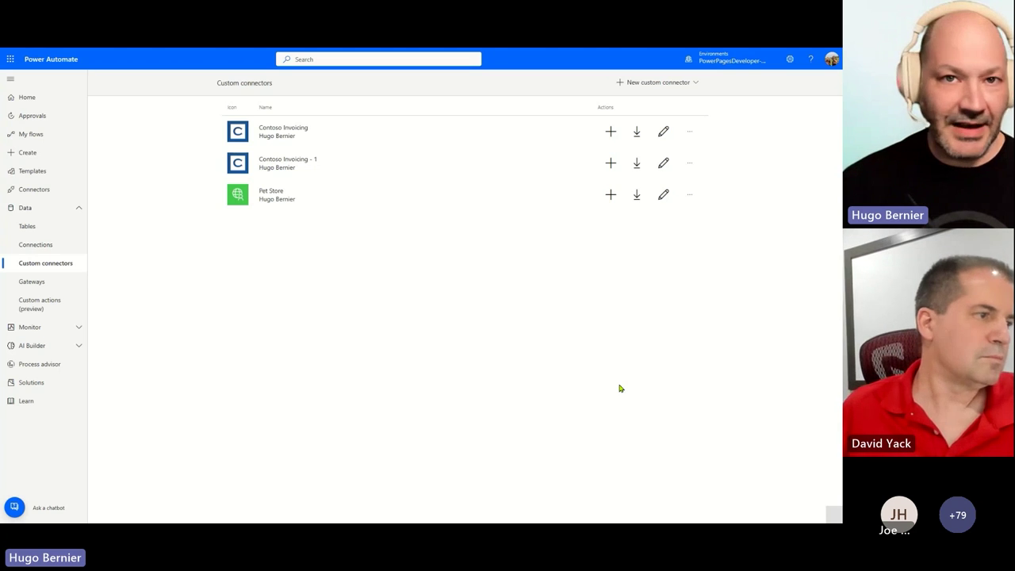
pyautogui.click(686, 164)
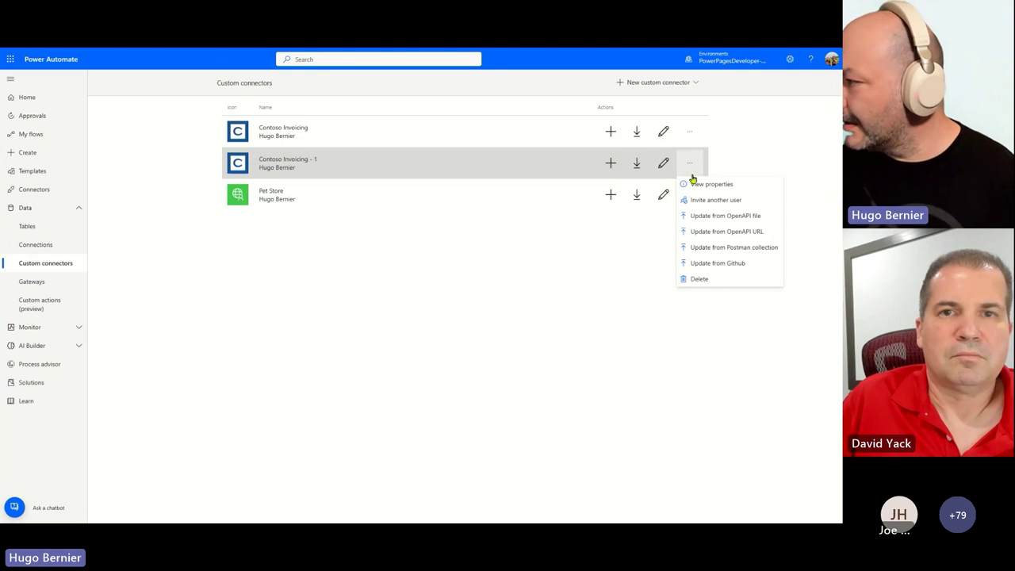
pyautogui.click(708, 220)
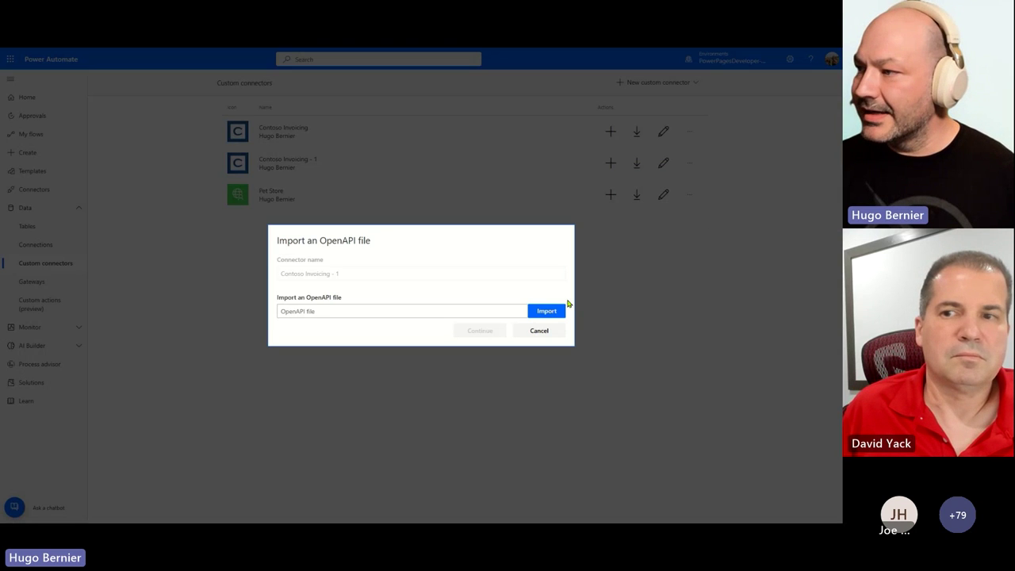
pyautogui.click(559, 312)
pyautogui.doubleClick(140, 170)
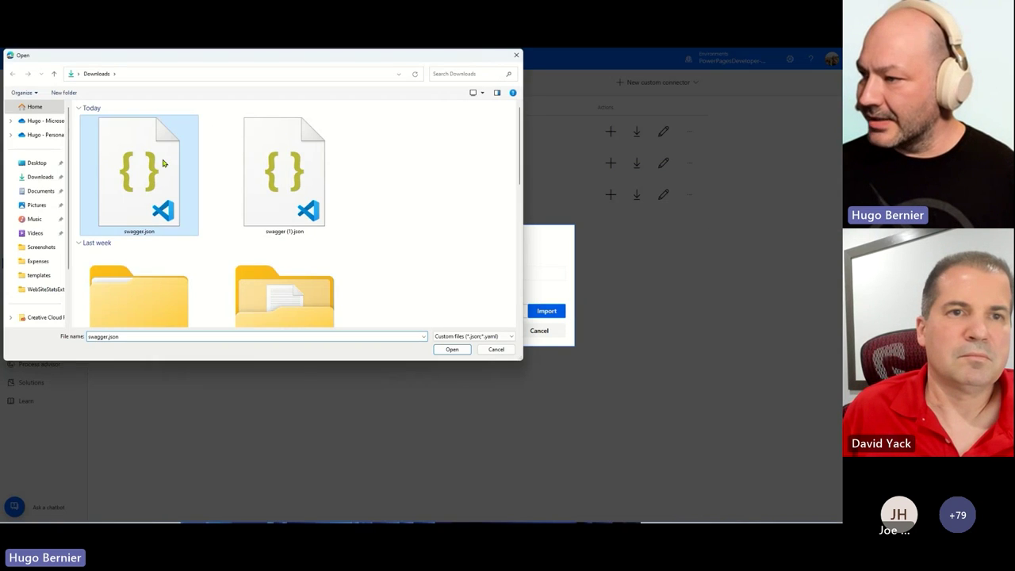
pyautogui.click(478, 336)
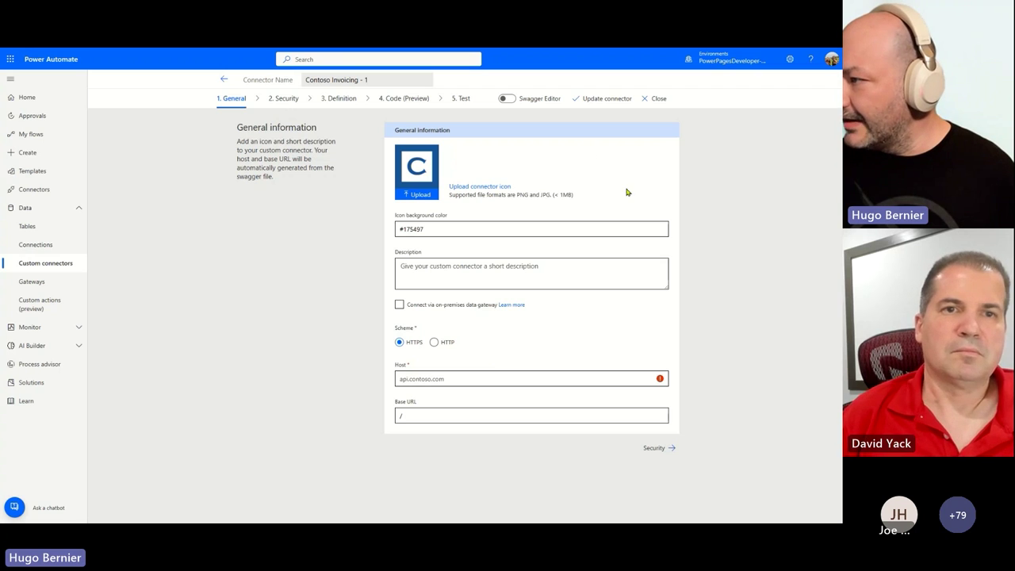
# Step: Proceed through the connector's security settings to its definition and set the GetInvoice action's summary to Get Invoice
pyautogui.click(660, 450)
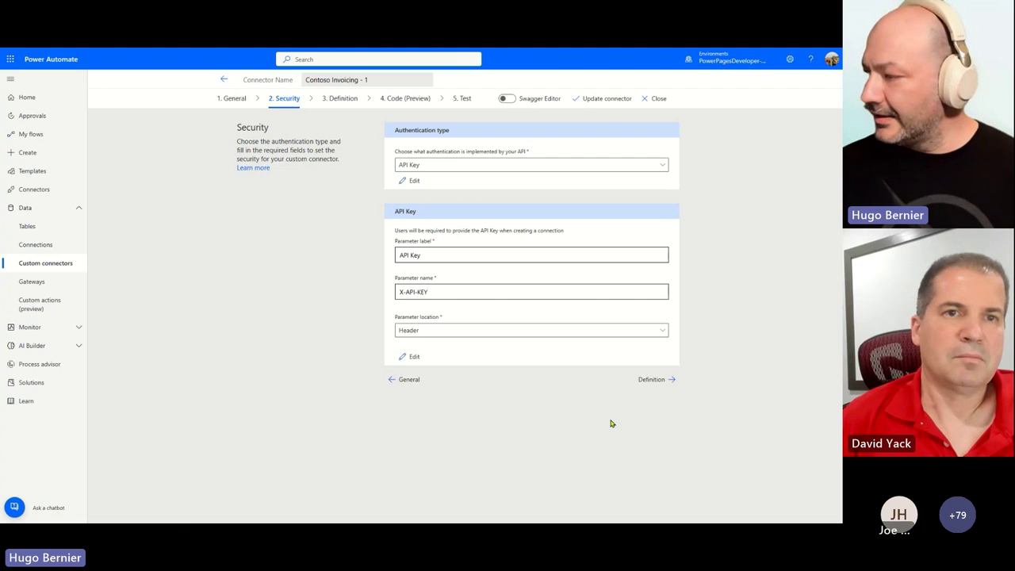
pyautogui.click(652, 380)
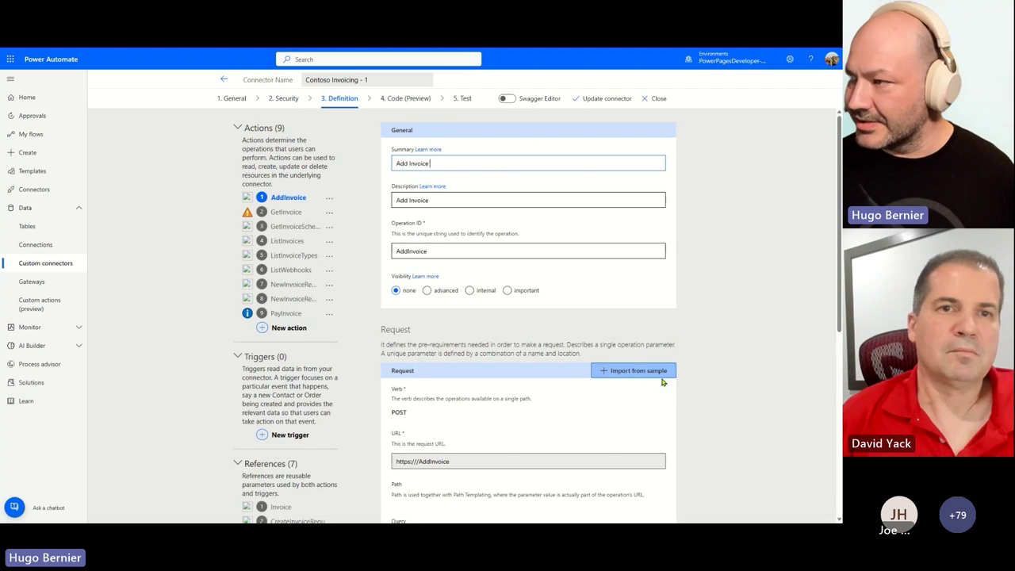
pyautogui.click(287, 212)
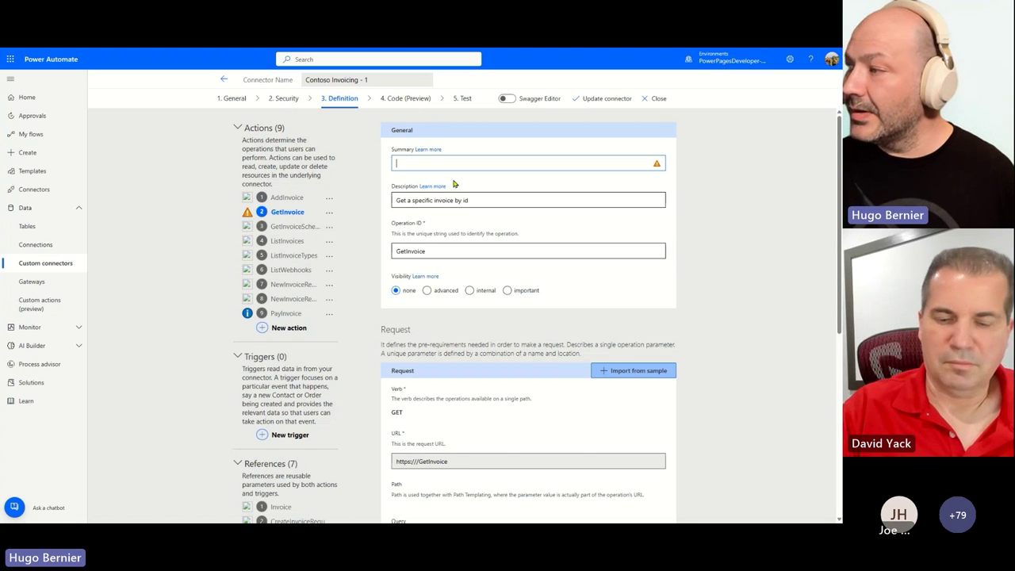
pyautogui.click(454, 164)
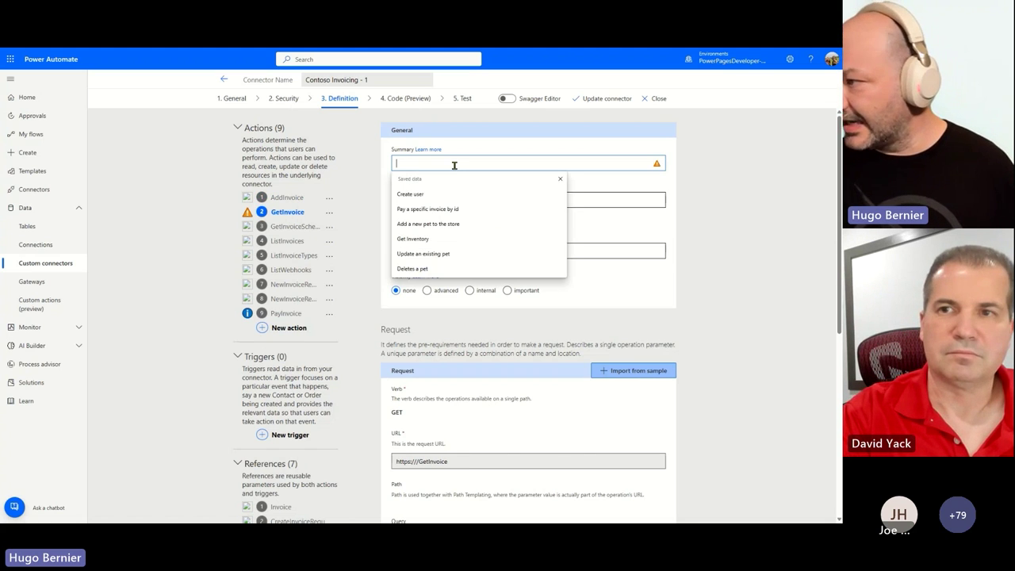
pyautogui.write('Ge')
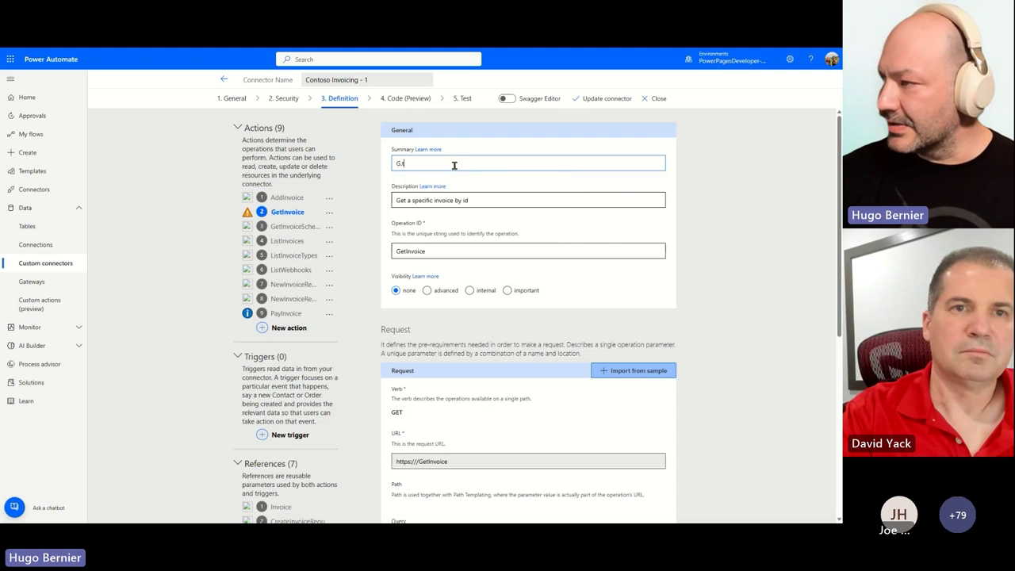
pyautogui.press('BackSpace')
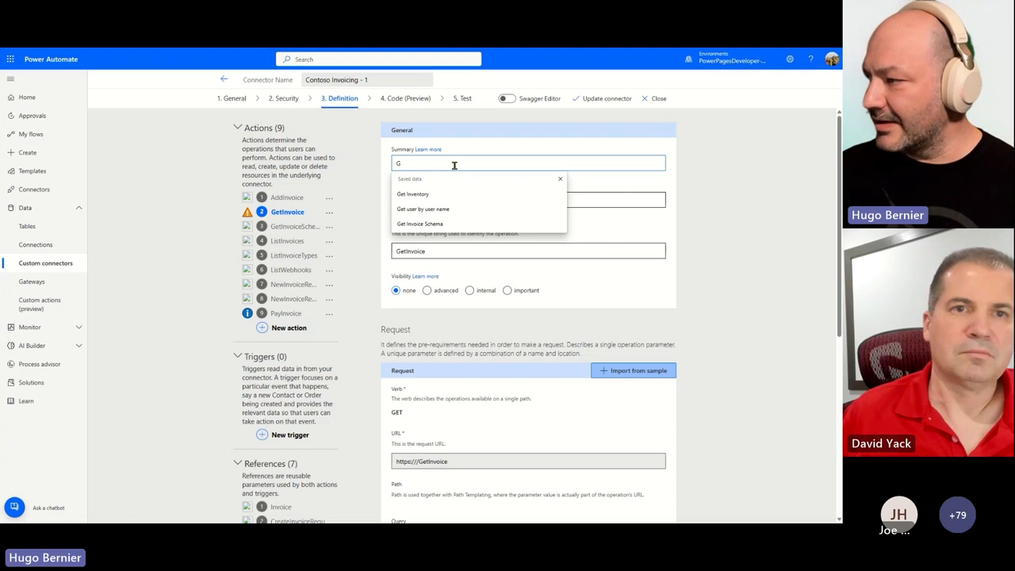
pyautogui.write('et ')
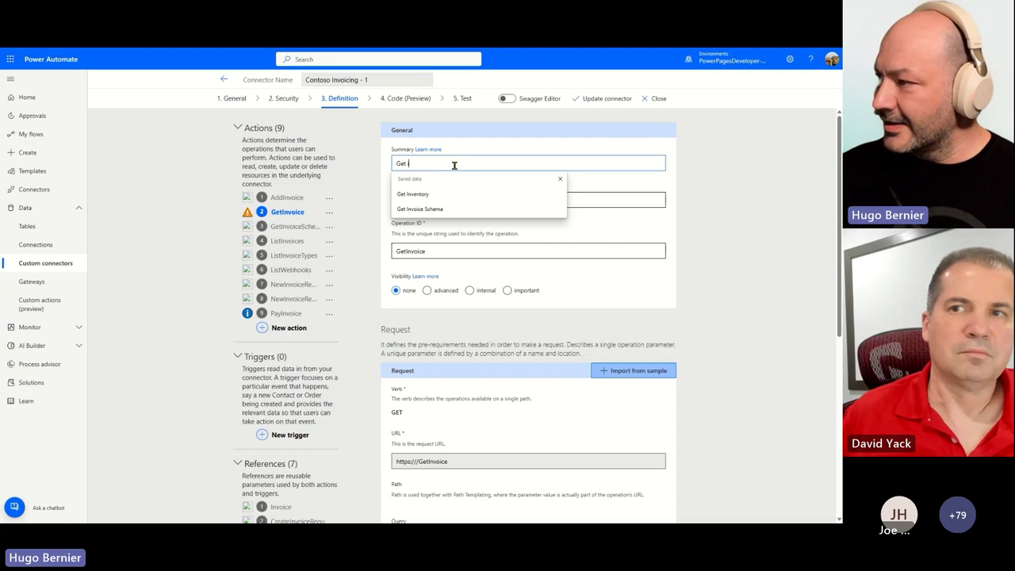
pyautogui.write('Inv')
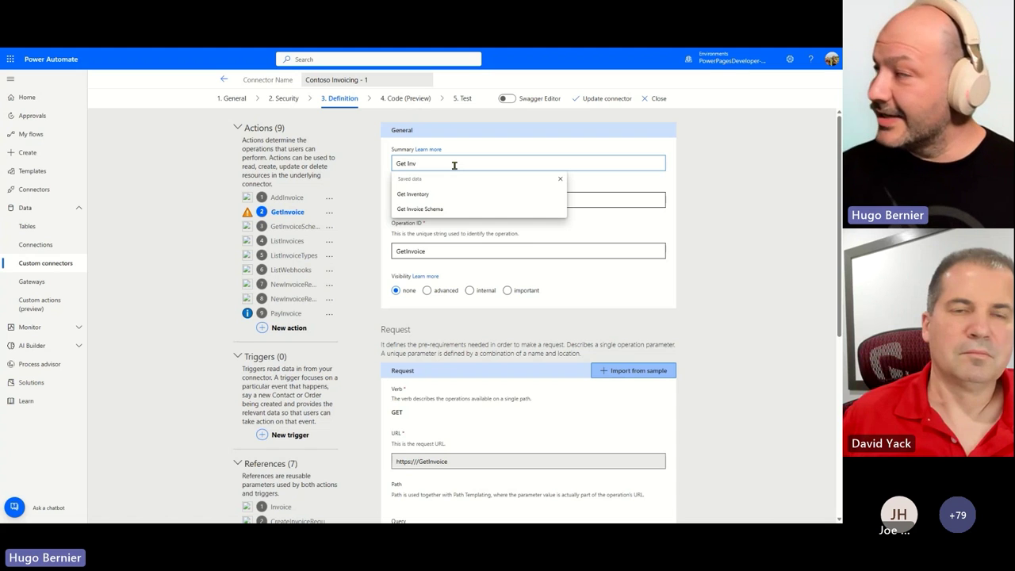
pyautogui.write('oice')
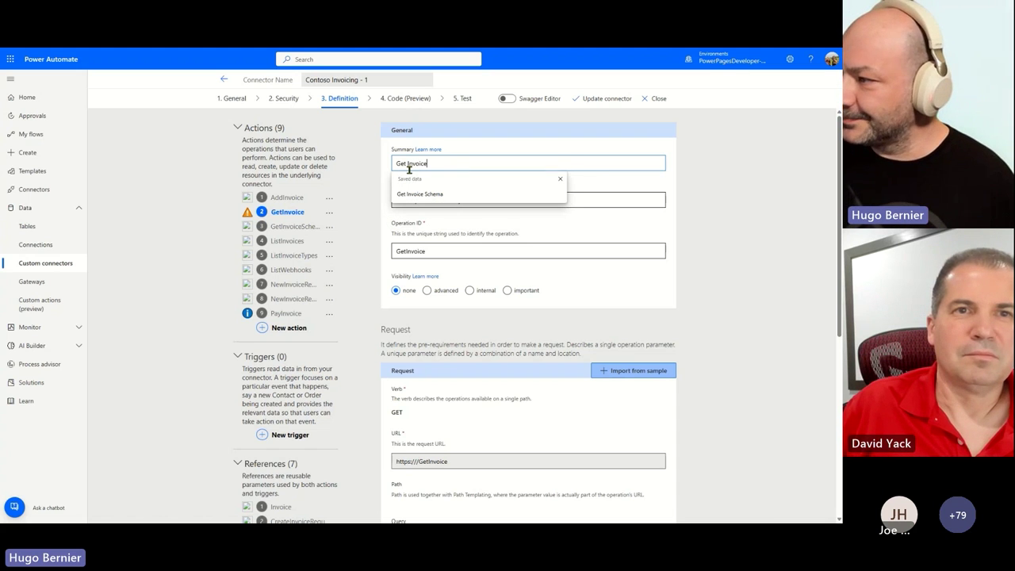
pyautogui.click(369, 188)
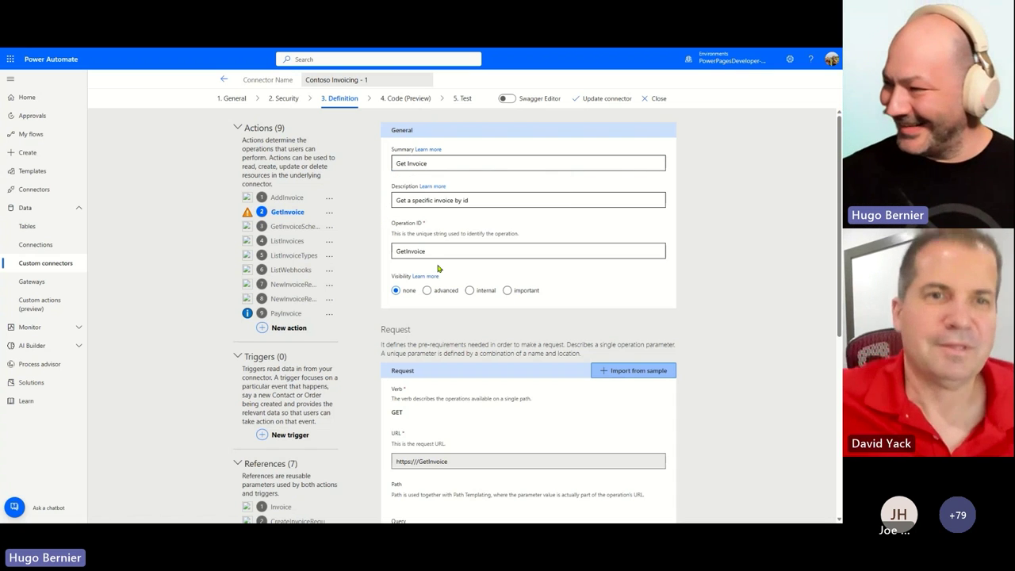
# Step: Set the PayInvoice action's description to Pay an invoice
pyautogui.click(283, 315)
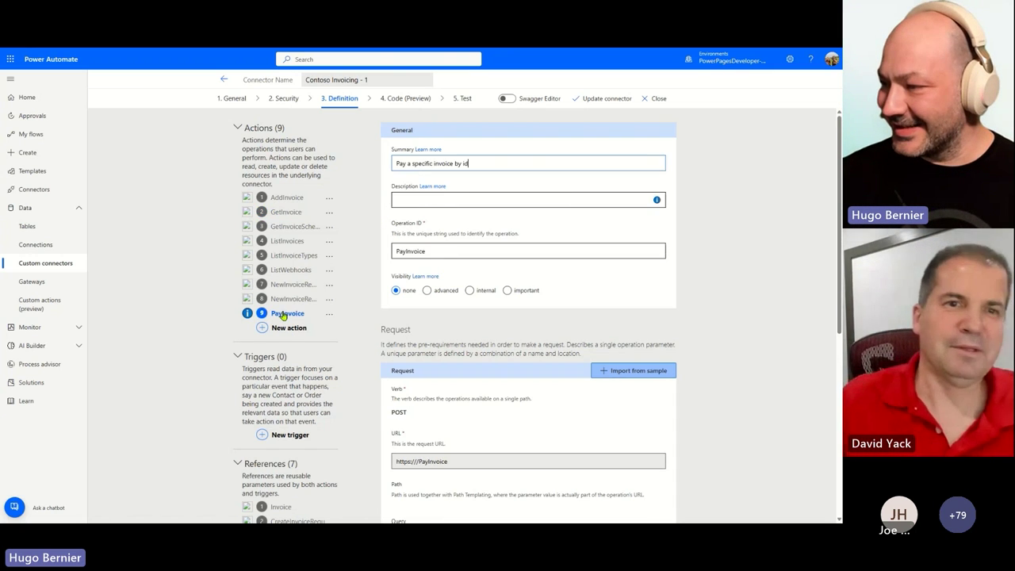
pyautogui.click(426, 201)
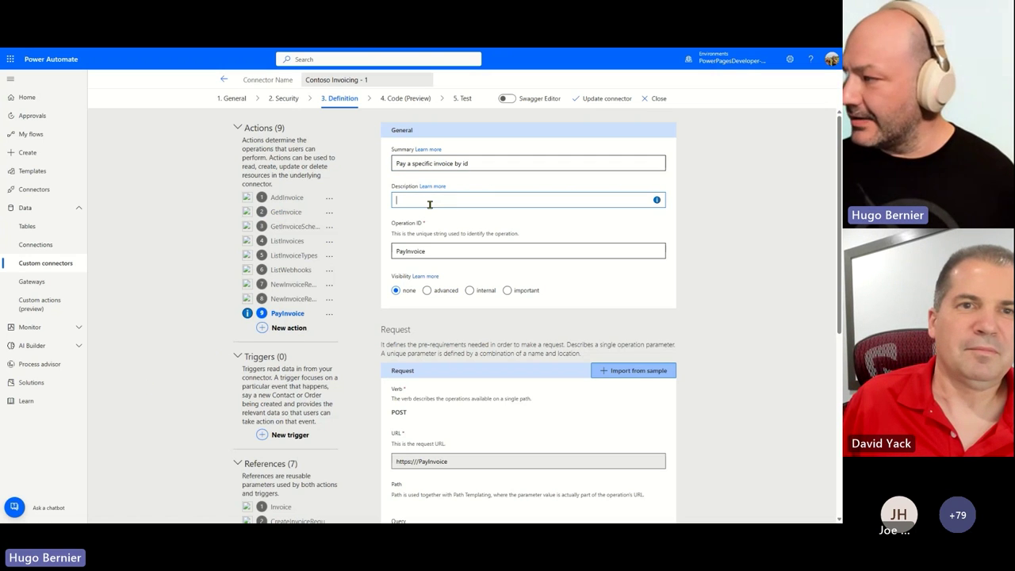
pyautogui.write('P')
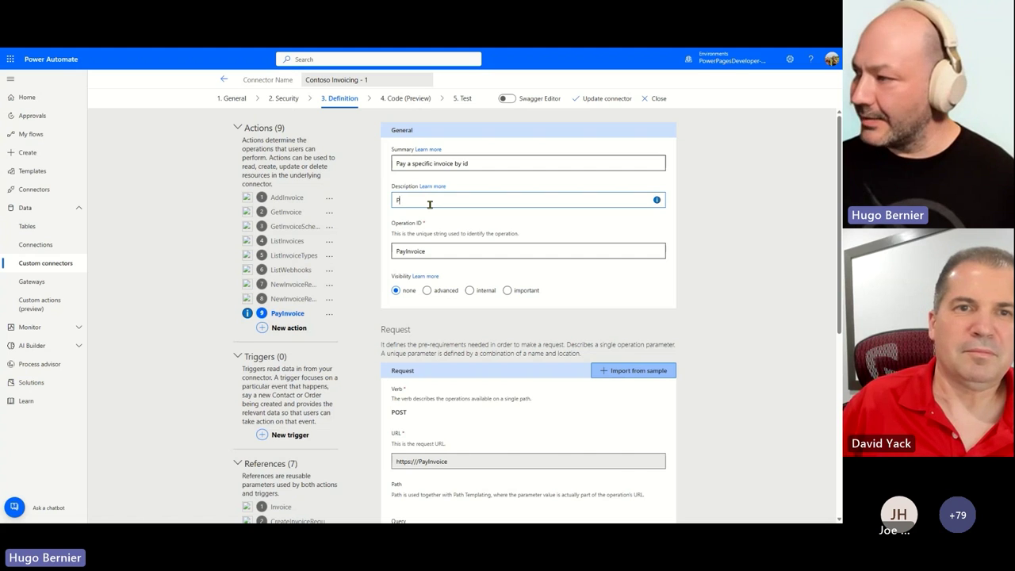
pyautogui.write('ay an invoice')
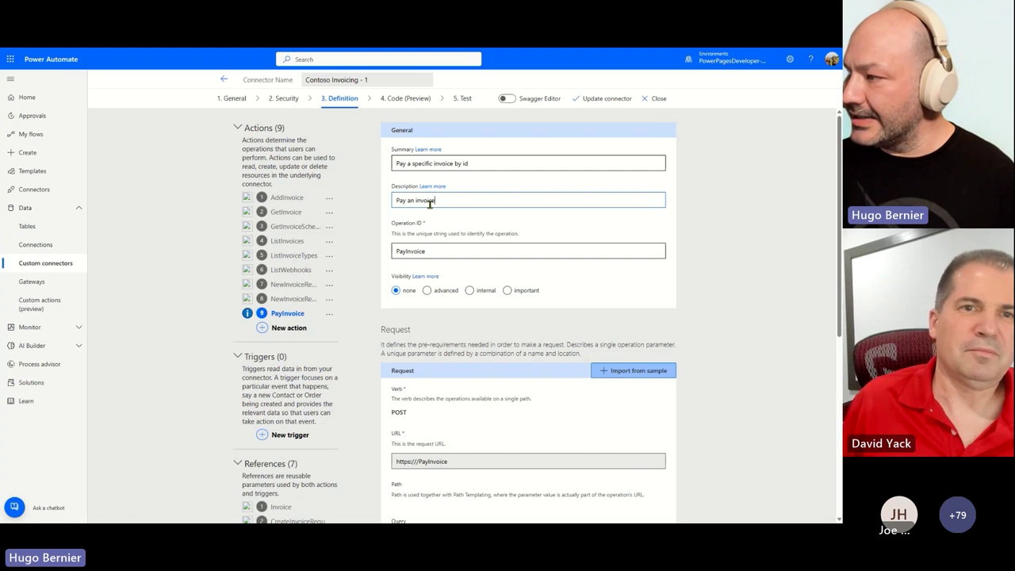
pyautogui.click(178, 209)
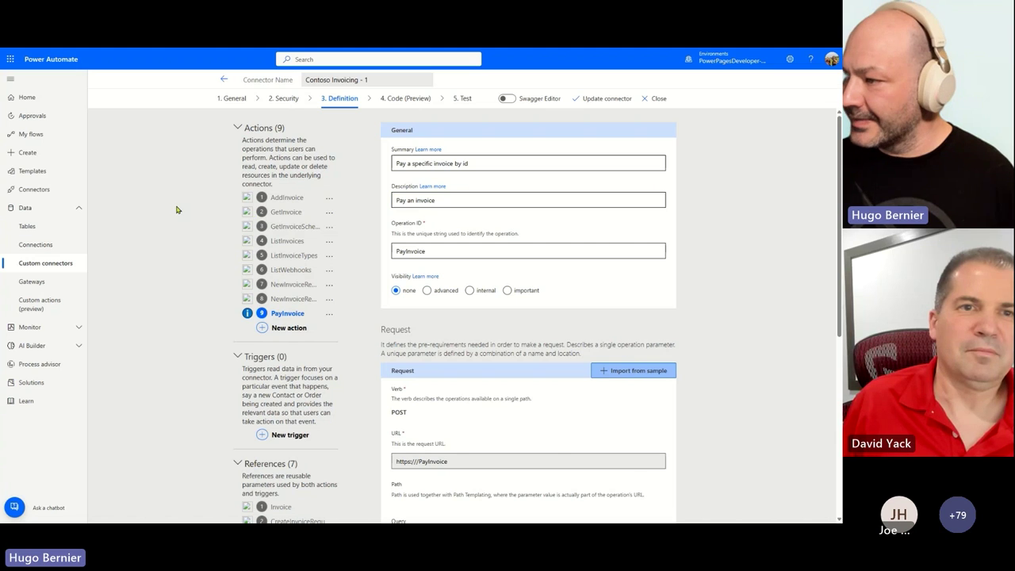
# Step: Set the GetInvoiceSchema action's visibility to internal and try to update the connector
pyautogui.click(283, 300)
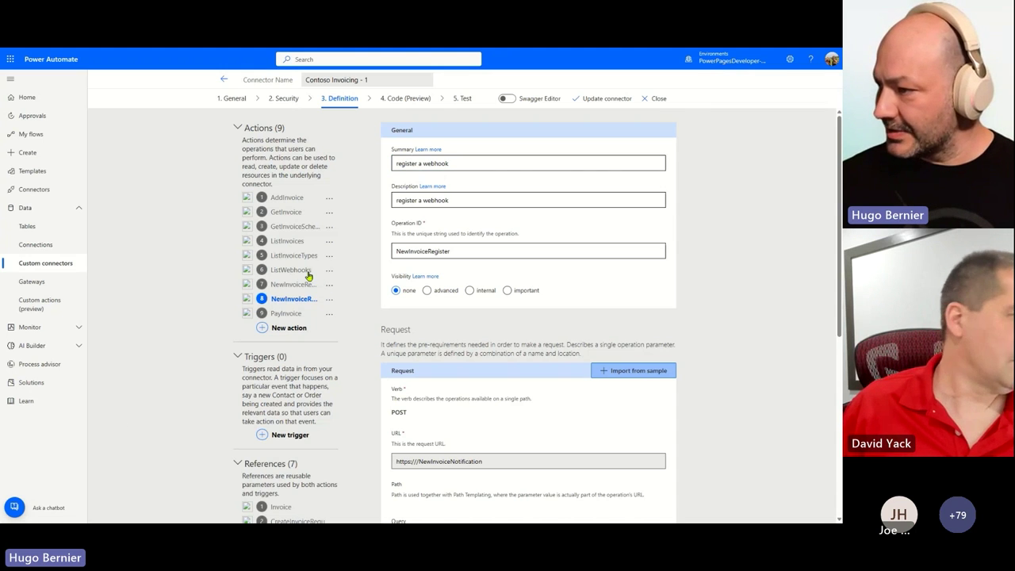
pyautogui.click(292, 227)
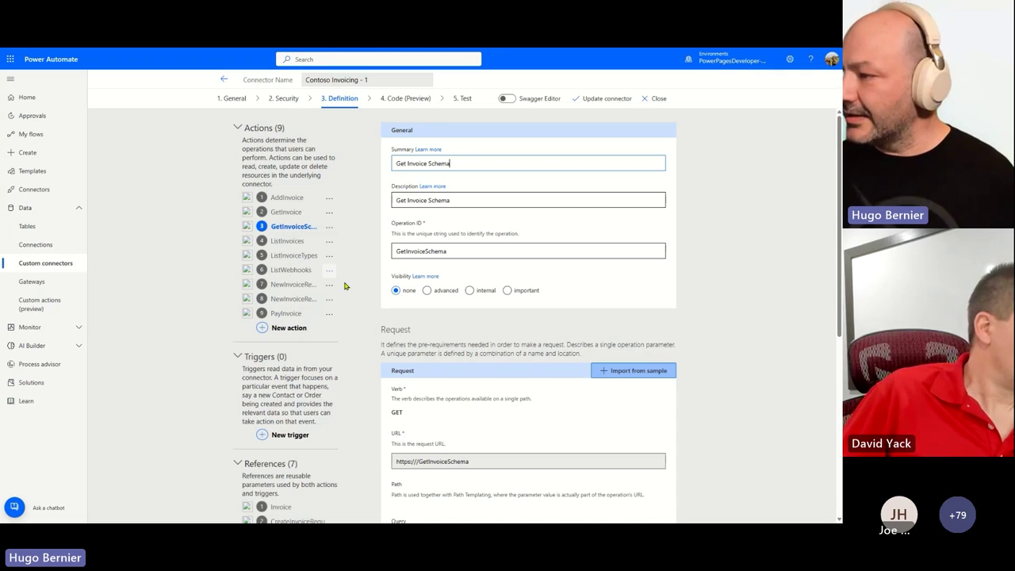
pyautogui.click(482, 292)
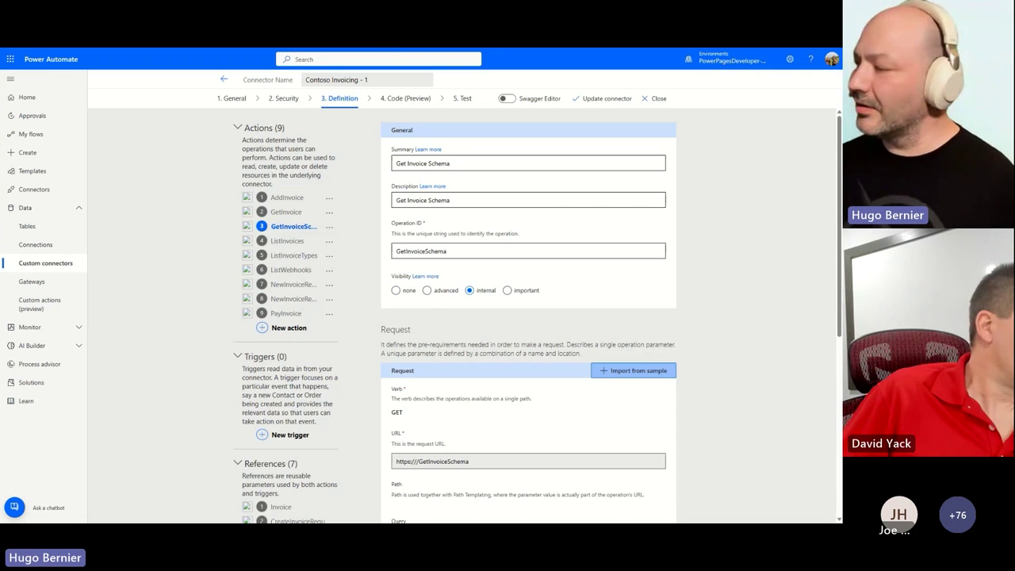
pyautogui.click(597, 98)
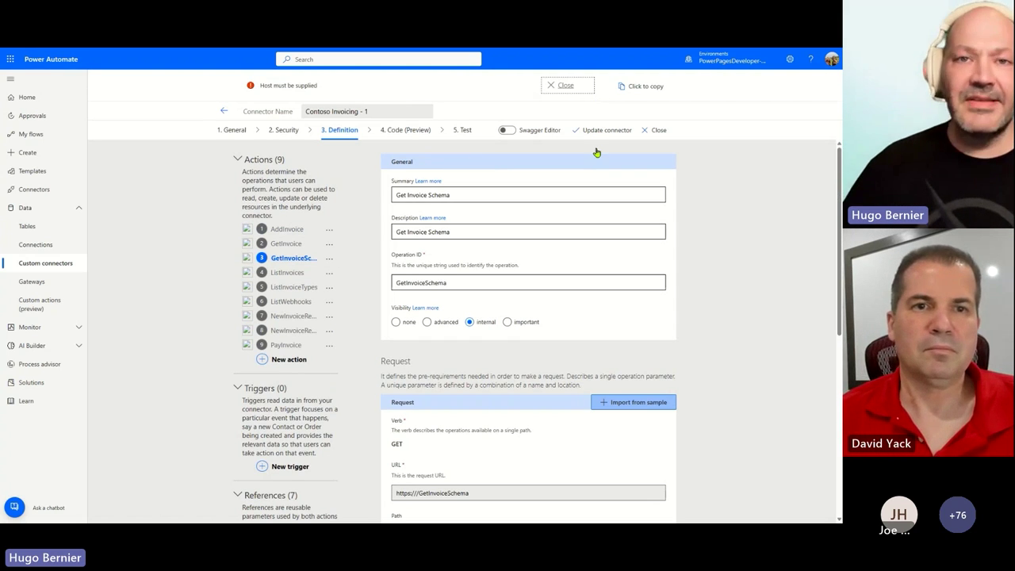
# Step: Set the connector's host to contosoinvoicingtest.azurewebsites.net in its general information and update the connector
pyautogui.scroll(-3, 518, 401)
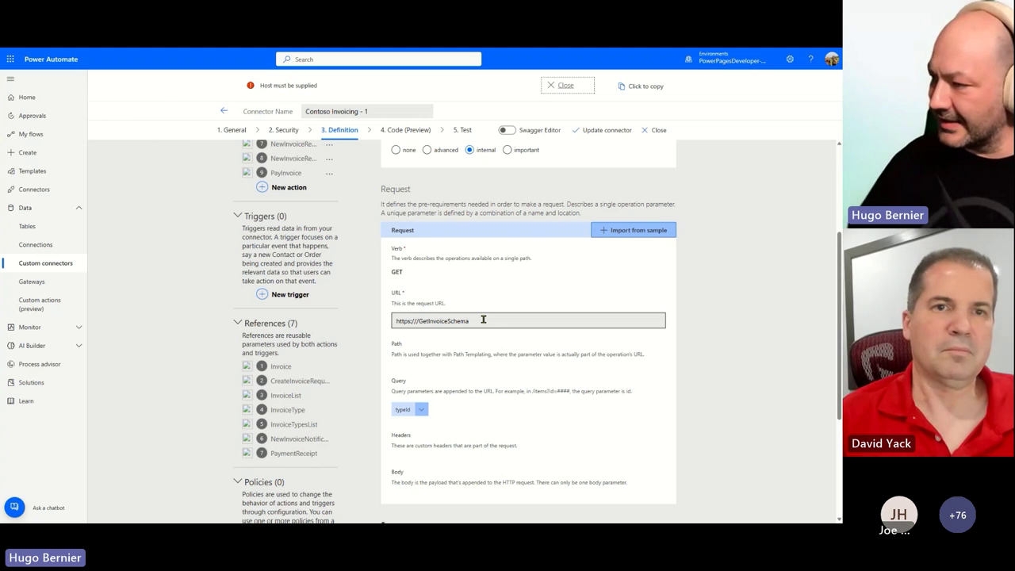
pyautogui.scroll(3, 483, 318)
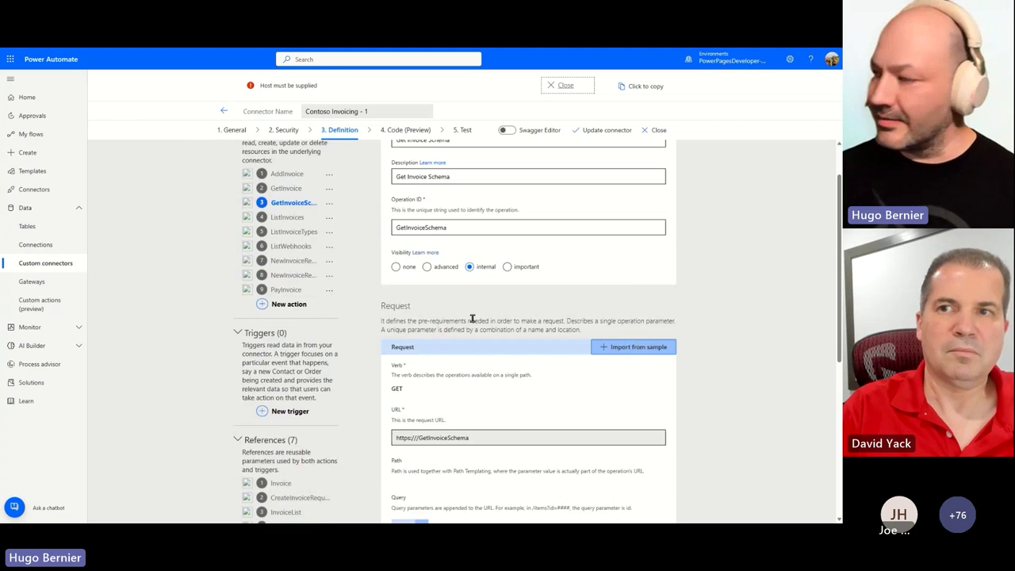
pyautogui.click(235, 130)
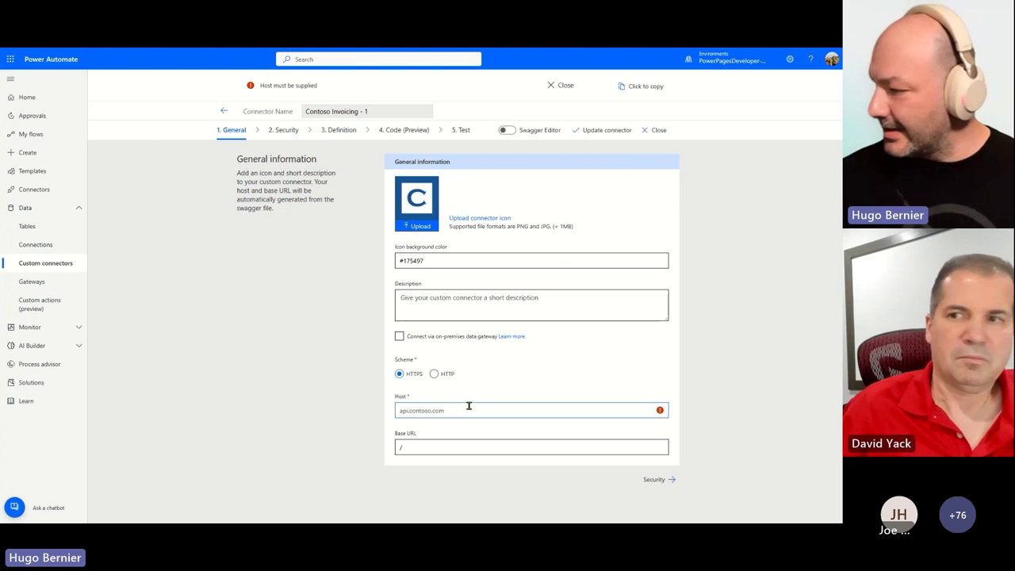
pyautogui.press('super+v')
pyautogui.click(482, 310)
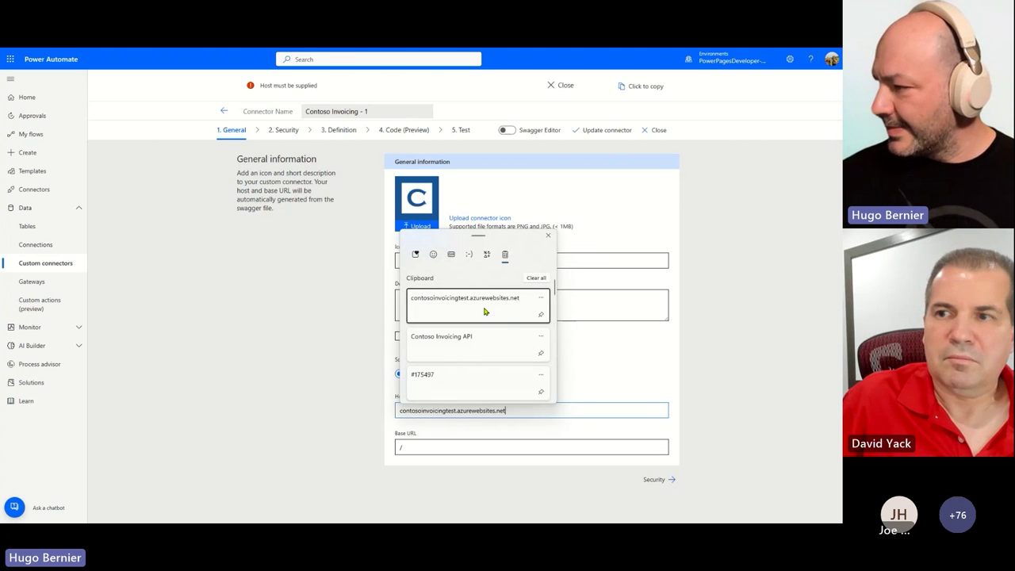
pyautogui.click(536, 446)
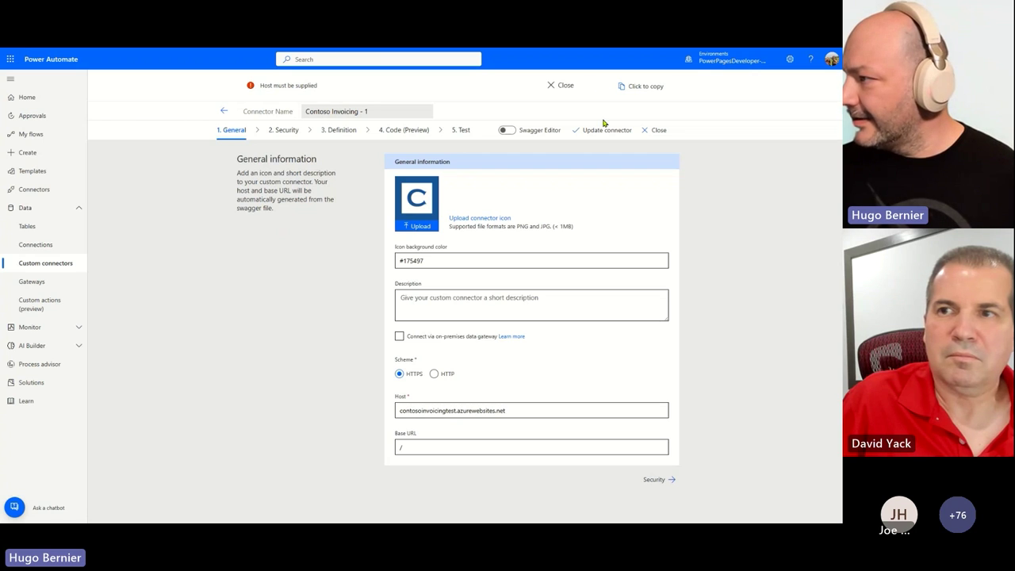
pyautogui.click(602, 130)
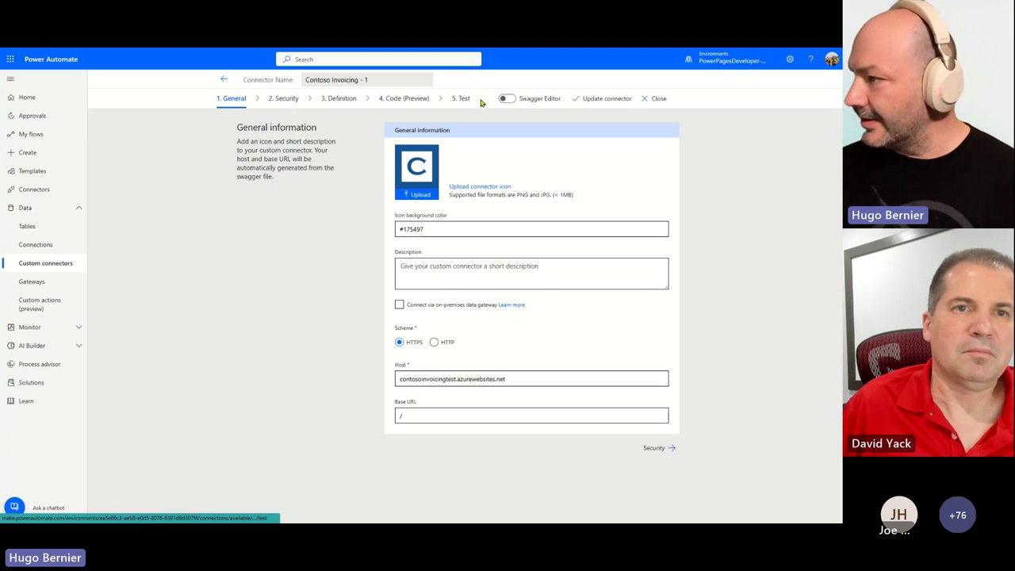
# Step: Start a new Contoso Invoicing - 1 connection from the connector's test page
pyautogui.click(460, 100)
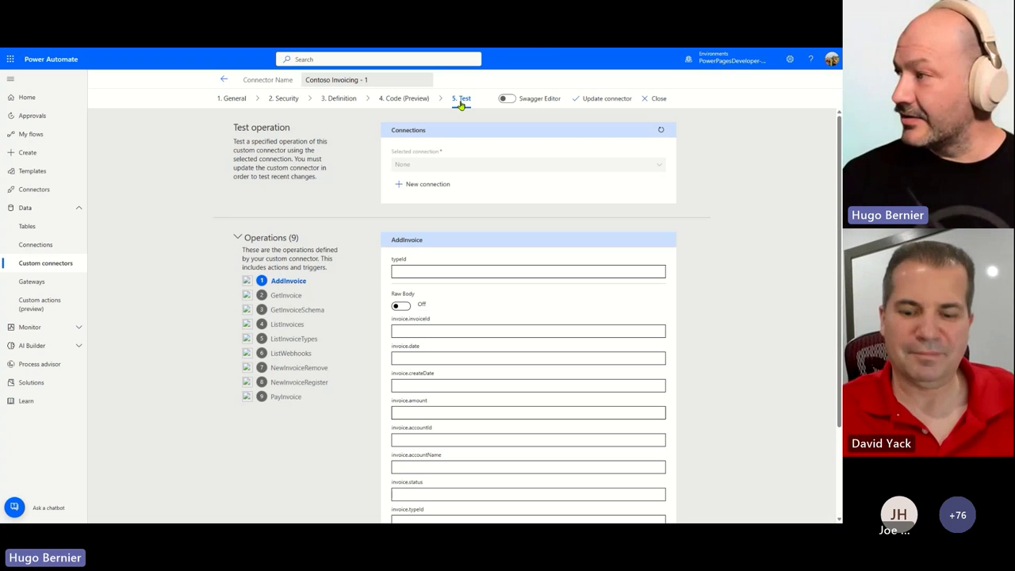
pyautogui.click(423, 185)
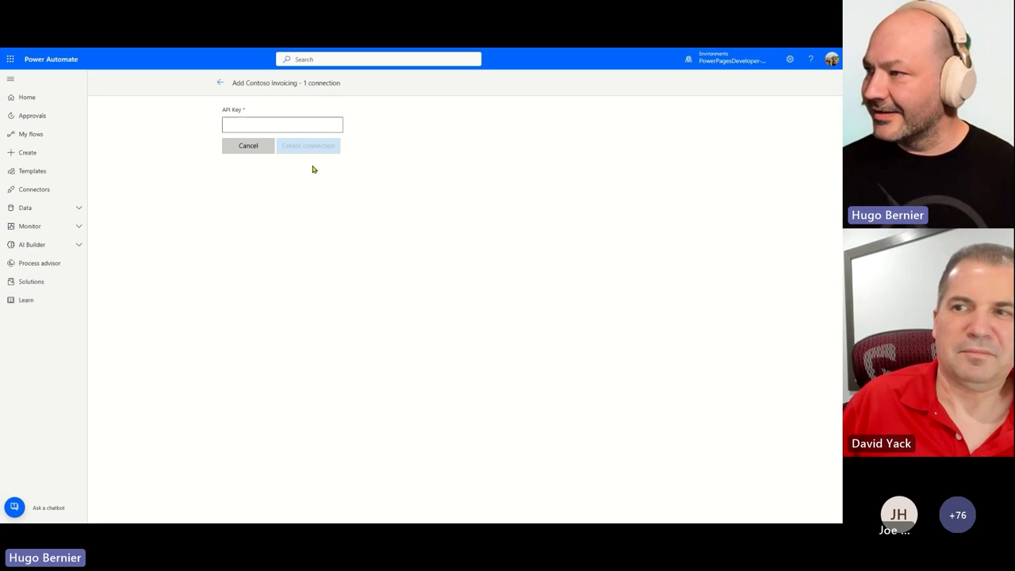
pyautogui.click(286, 128)
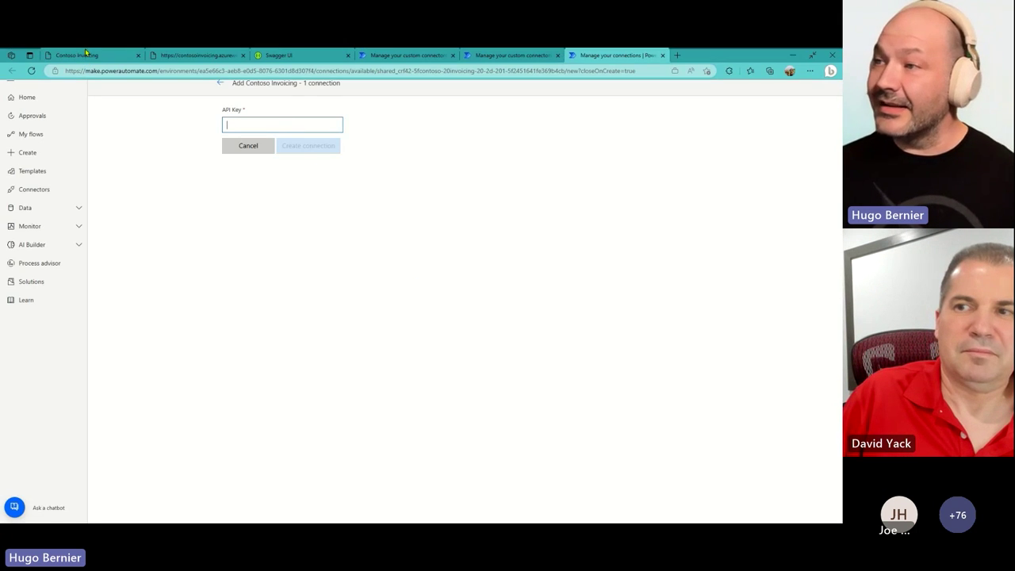
# Step: Get an API key from the Contoso Invoicing website and copy it
pyautogui.click(89, 55)
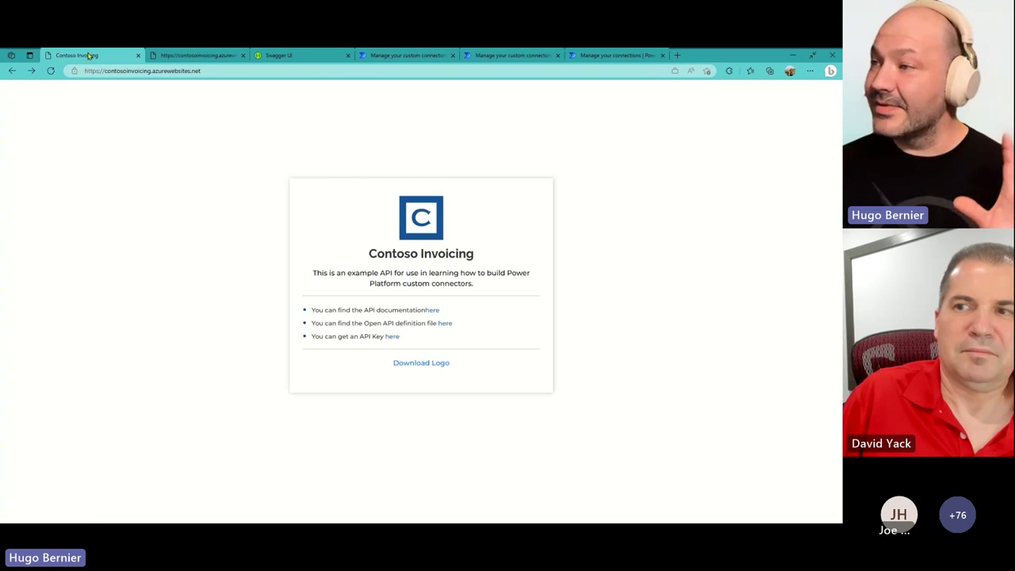
pyautogui.click(392, 337)
pyautogui.moveTo(349, 317); pyautogui.dragTo(512, 319)
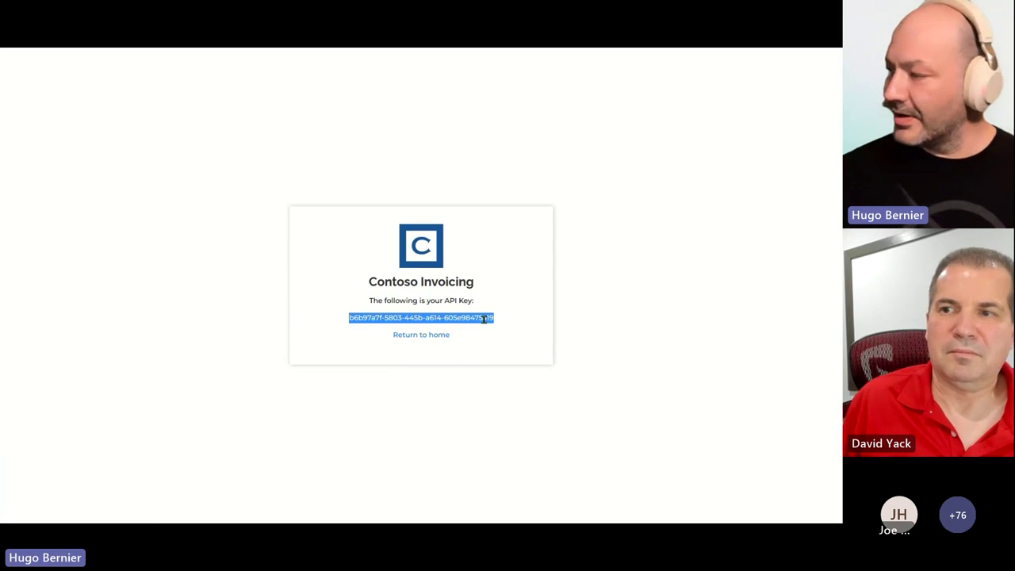
pyautogui.rightClick(485, 322)
pyautogui.click(529, 331)
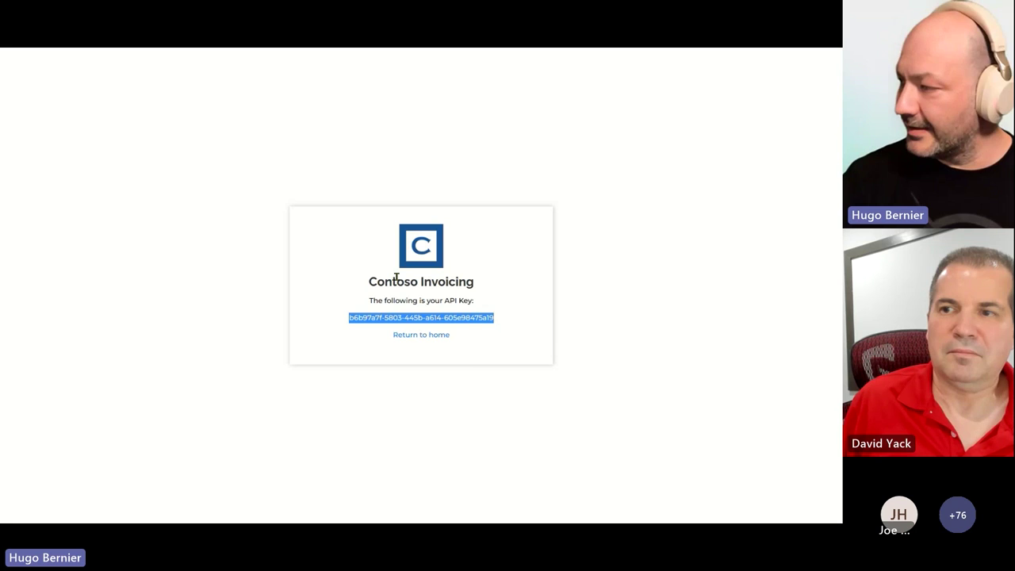
pyautogui.click(190, 183)
# Step: Return to the new connection page, paste the API key and create the connection
pyautogui.moveTo(284, 53)
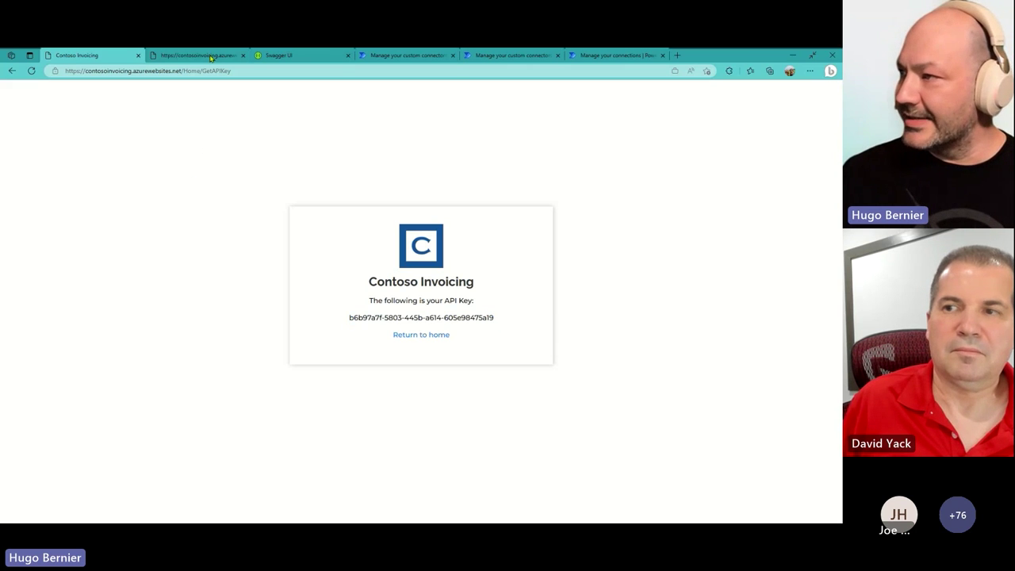
pyautogui.click(578, 56)
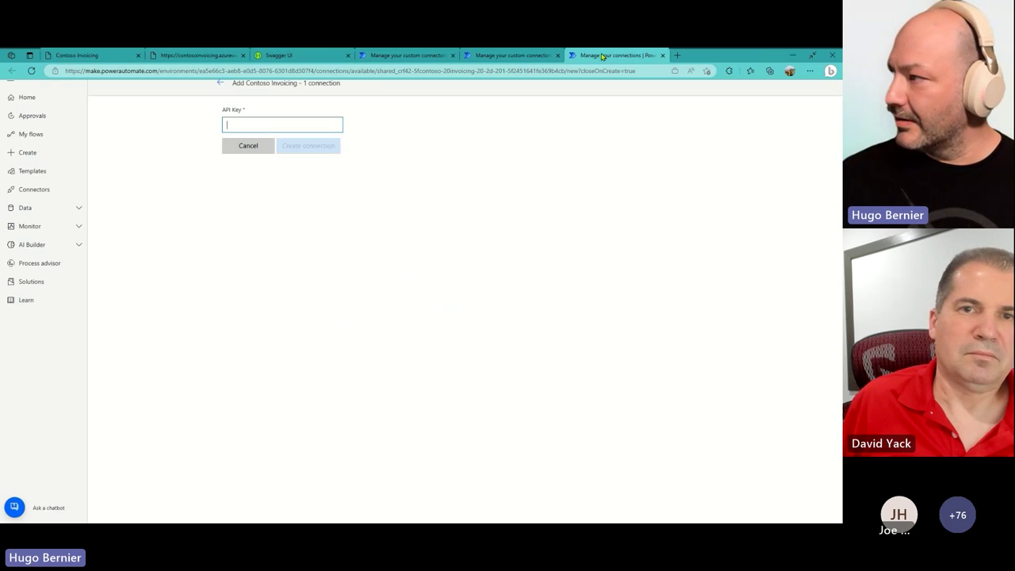
pyautogui.rightClick(290, 123)
pyautogui.click(329, 239)
pyautogui.click(317, 145)
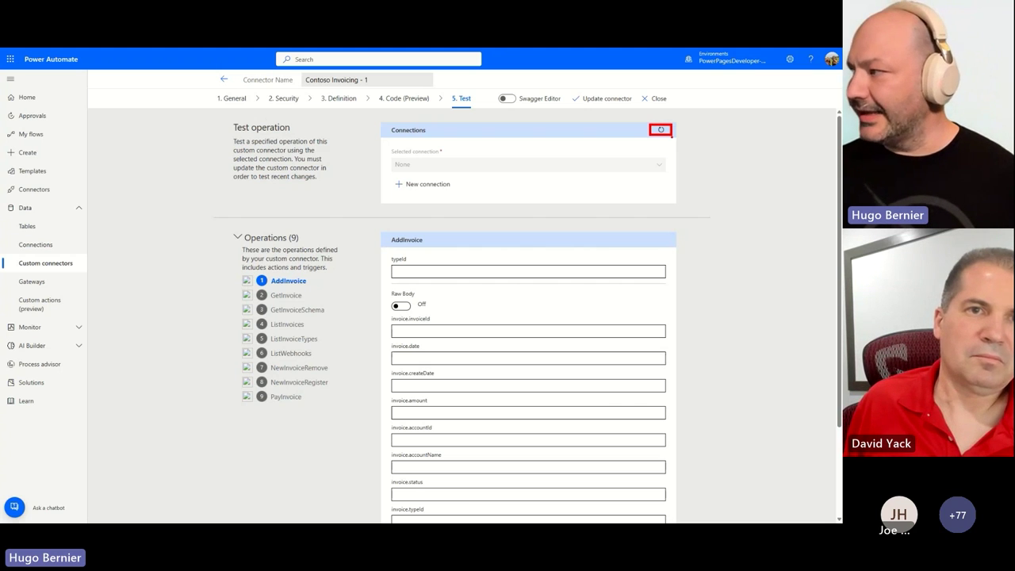
# Step: Refresh the connector's test connections, run the ListInvoiceTypes operation test and review its response
pyautogui.click(660, 129)
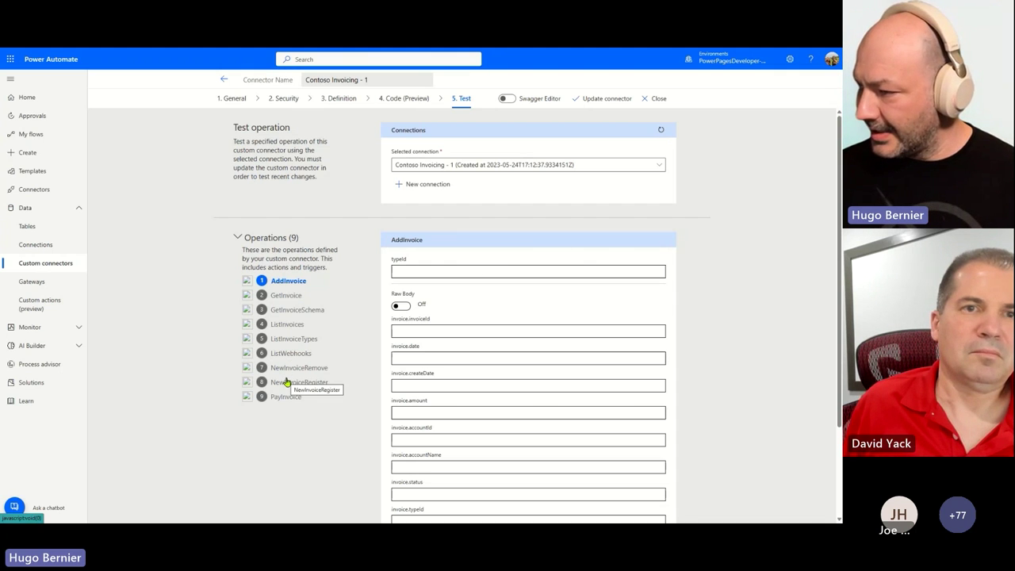
pyautogui.click(301, 341)
pyautogui.click(638, 261)
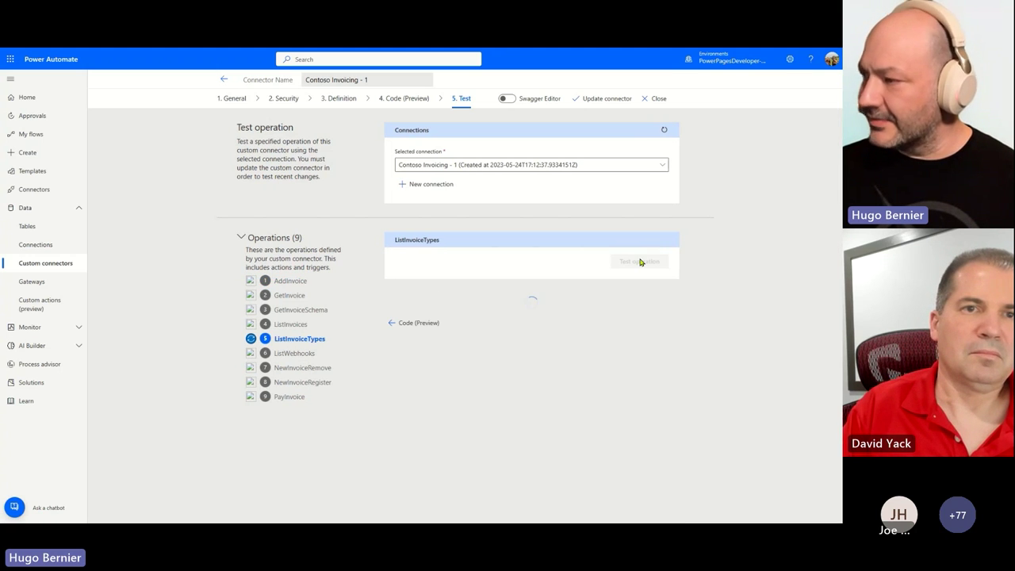
pyautogui.scroll(-2, 555, 404)
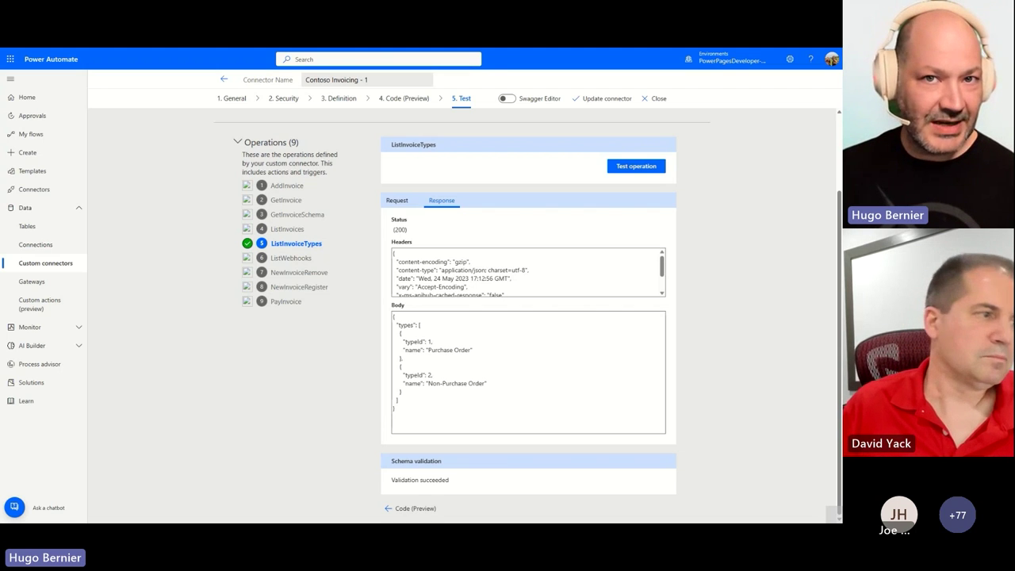
pyautogui.hotkey('alt', 'Tab')
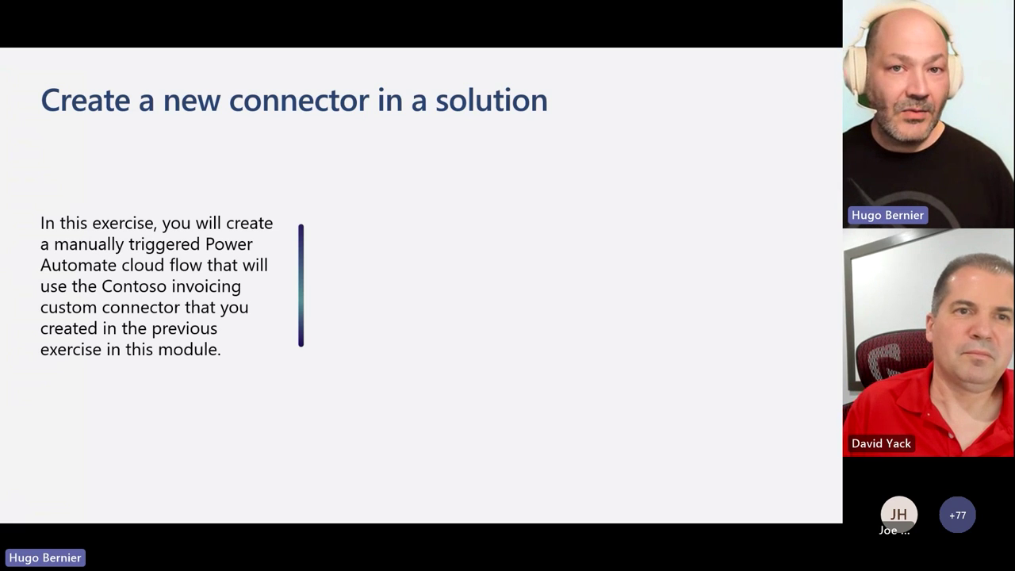
pyautogui.press('Right')
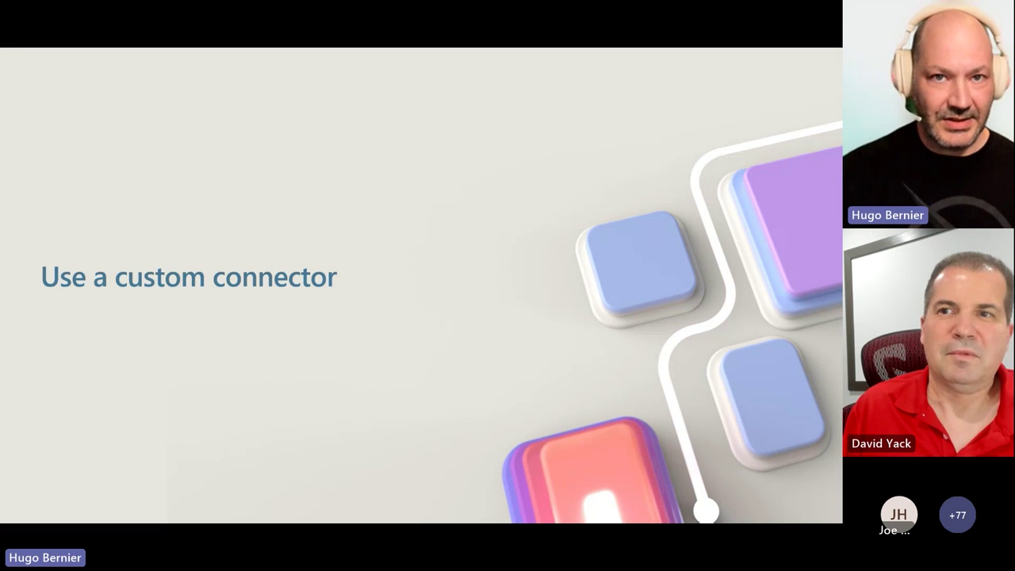
pyautogui.press('Right')
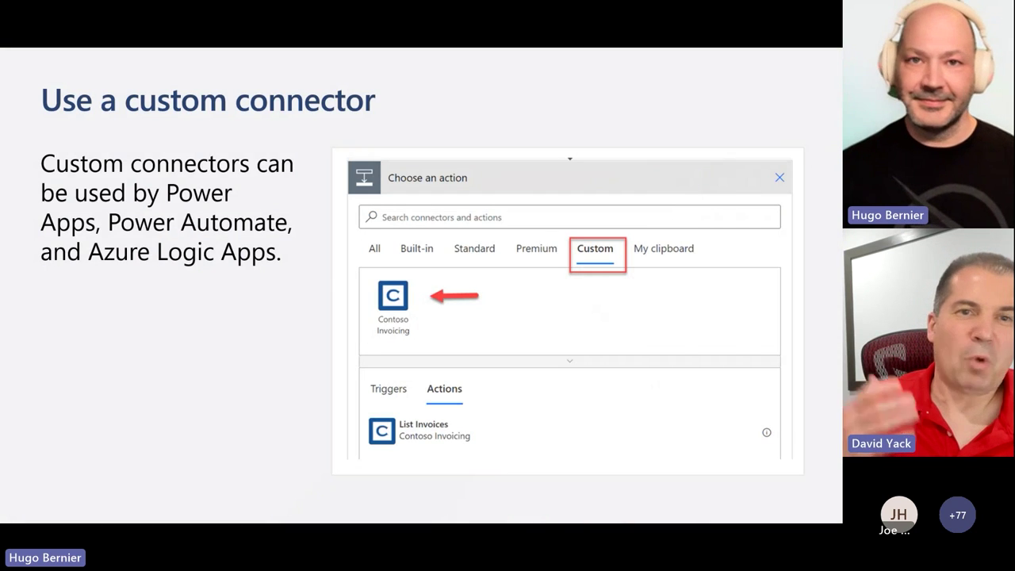
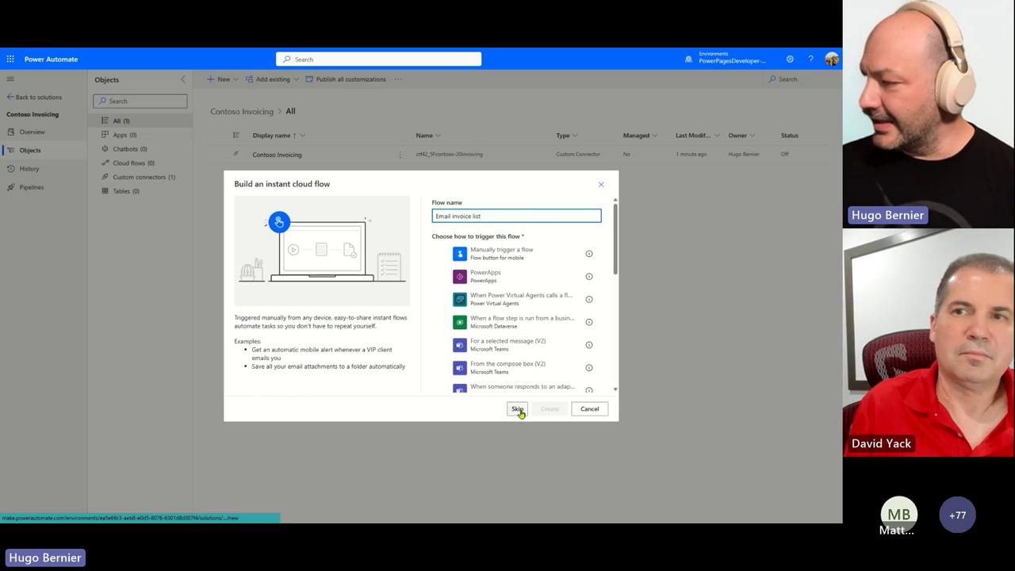
# Step: Create the instant cloud flow Email invoice list with the Manually trigger a flow trigger
pyautogui.scroll(-3, 535, 354)
pyautogui.scroll(5, 535, 354)
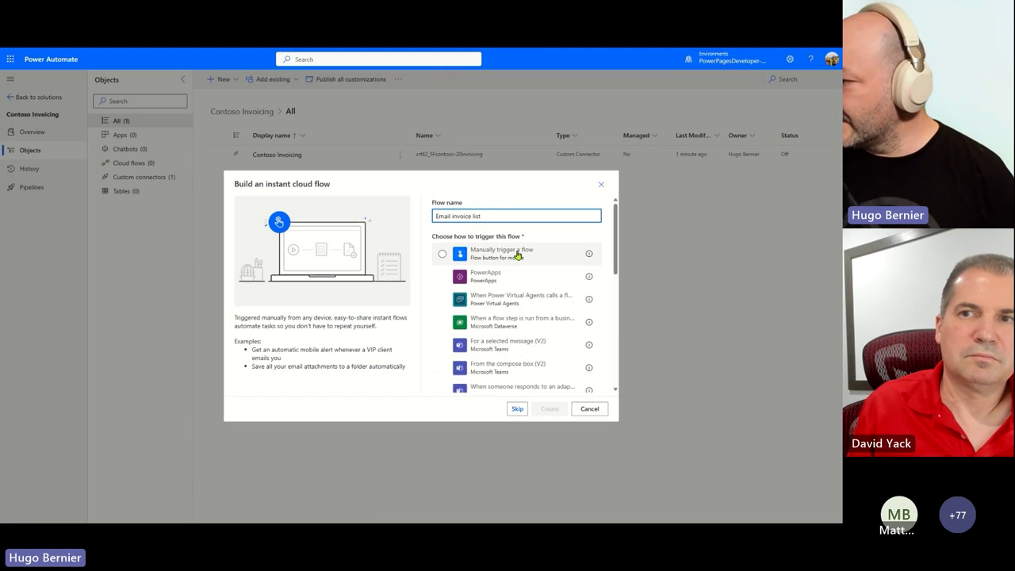
pyautogui.click(517, 254)
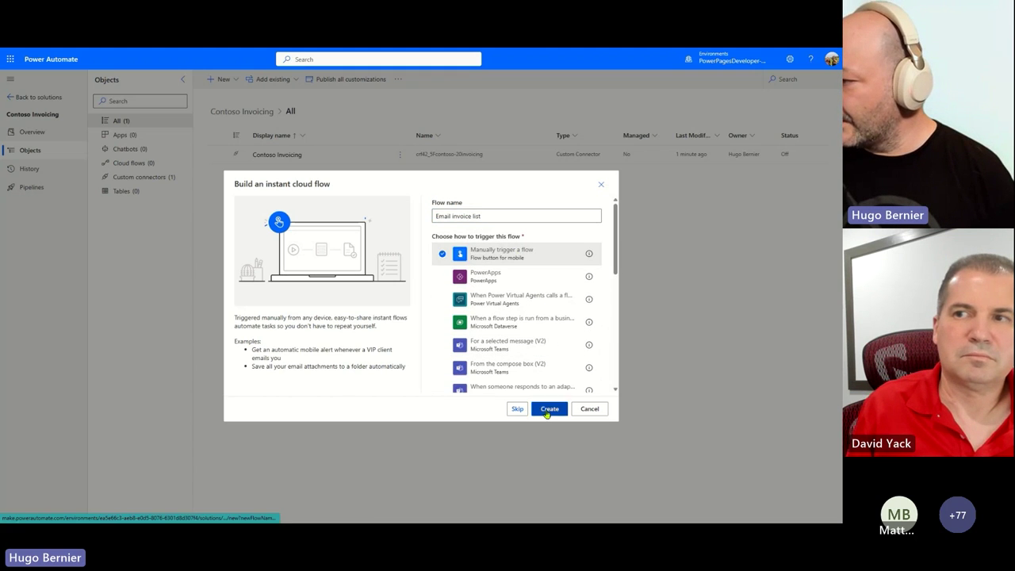
pyautogui.click(549, 409)
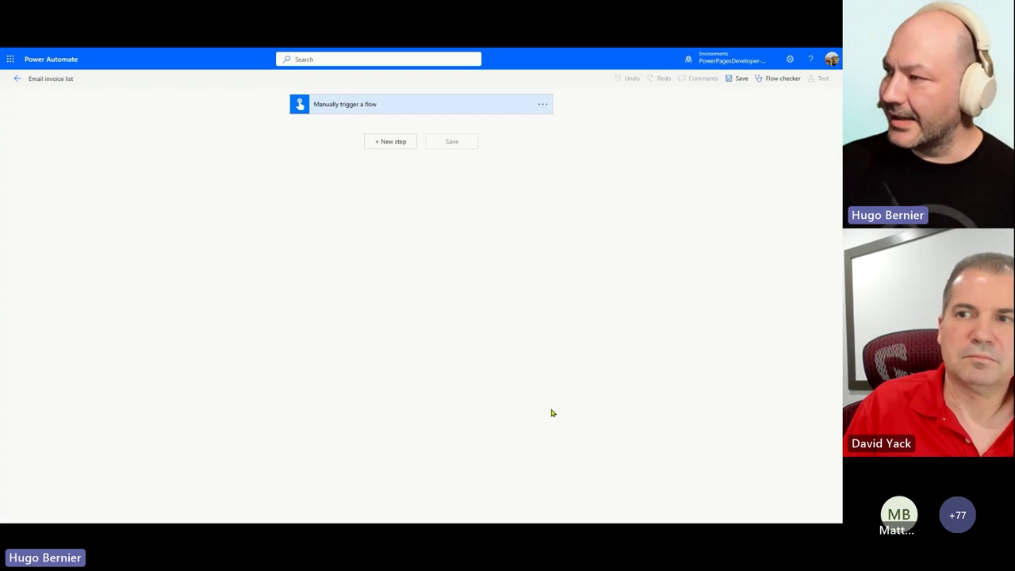
# Step: Add the List Invoices action of the Contoso Invoicing custom connector below the flow's manual trigger
pyautogui.click(397, 142)
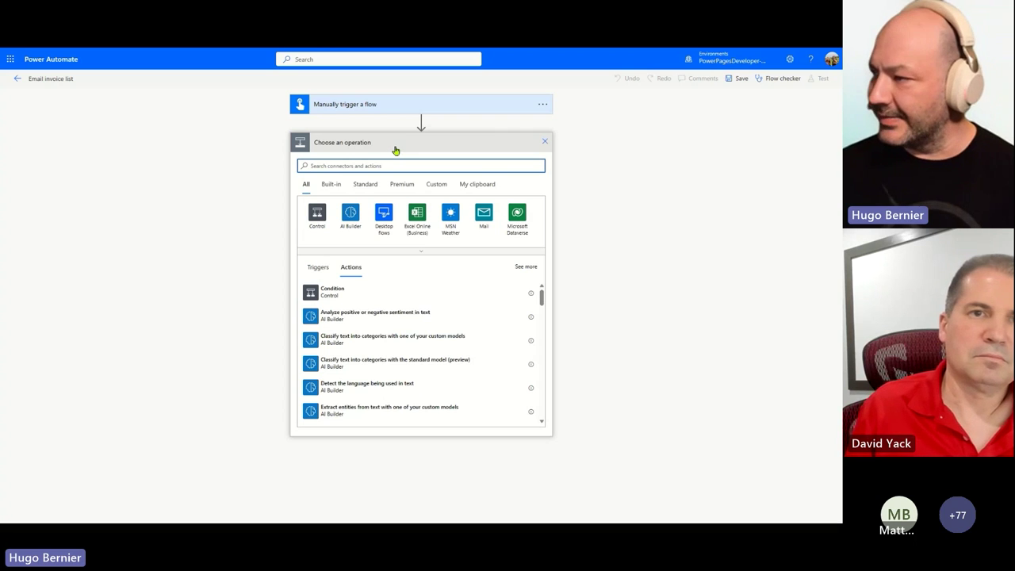
pyautogui.click(428, 184)
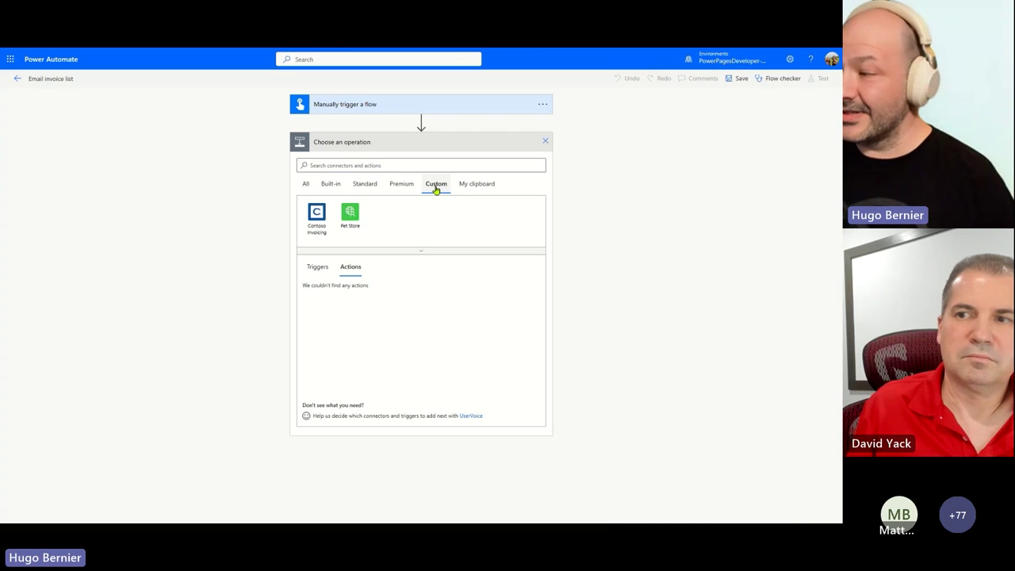
pyautogui.click(319, 222)
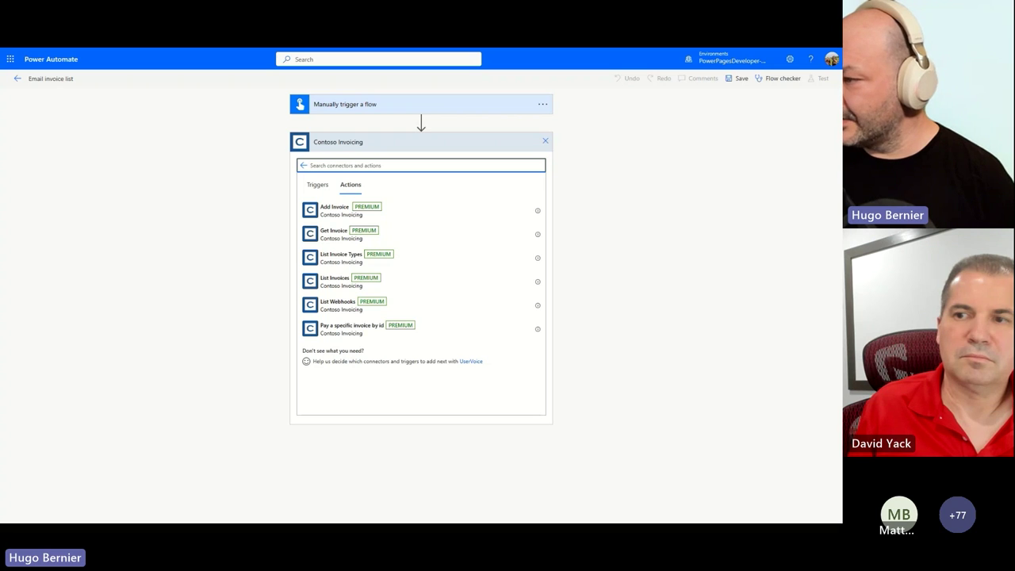
pyautogui.click(338, 282)
pyautogui.click(338, 281)
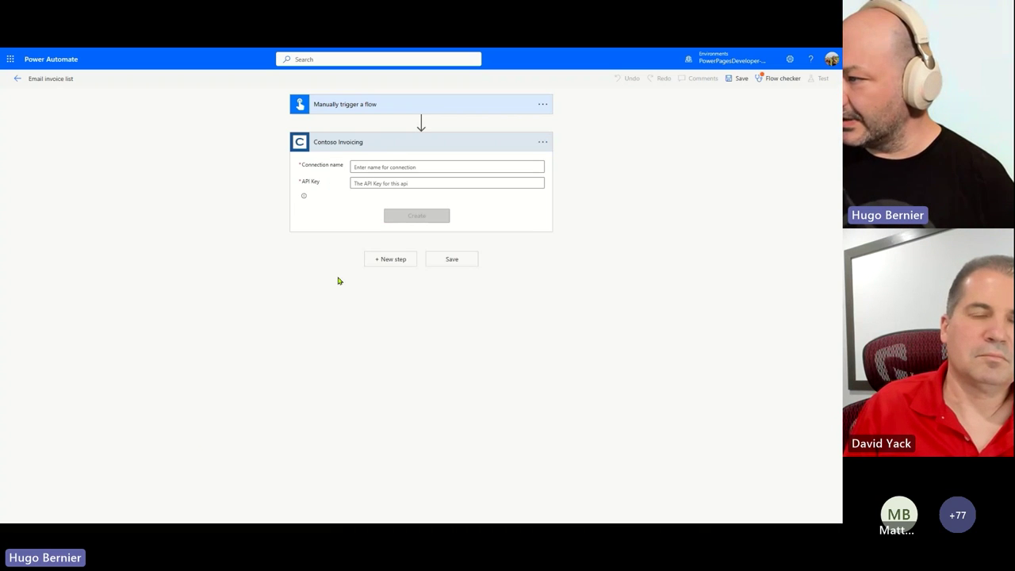
# Step: Name the new Contoso Invoicing connection "invoice connection" in the flow's action card
pyautogui.click(389, 166)
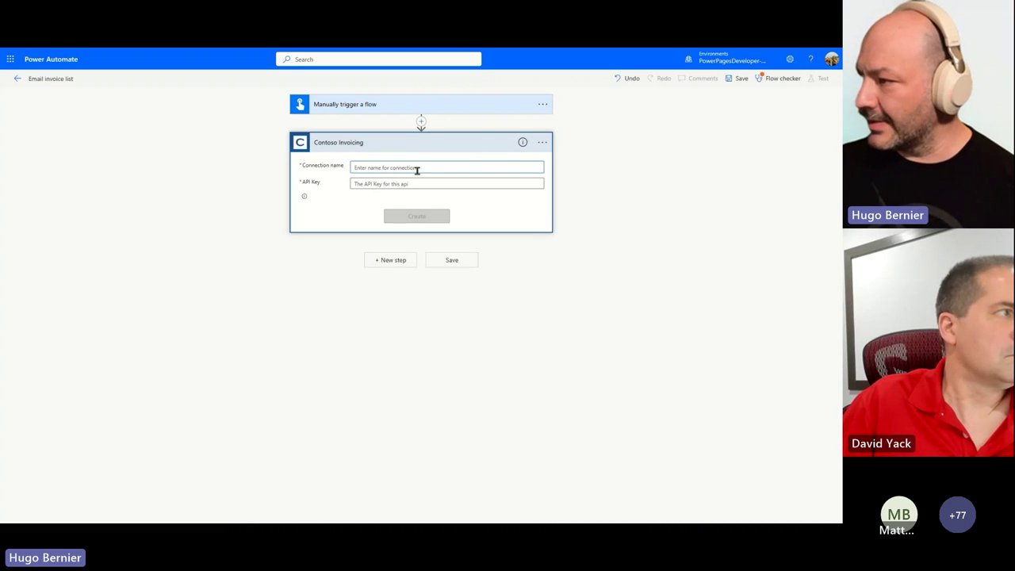
pyautogui.click(416, 169)
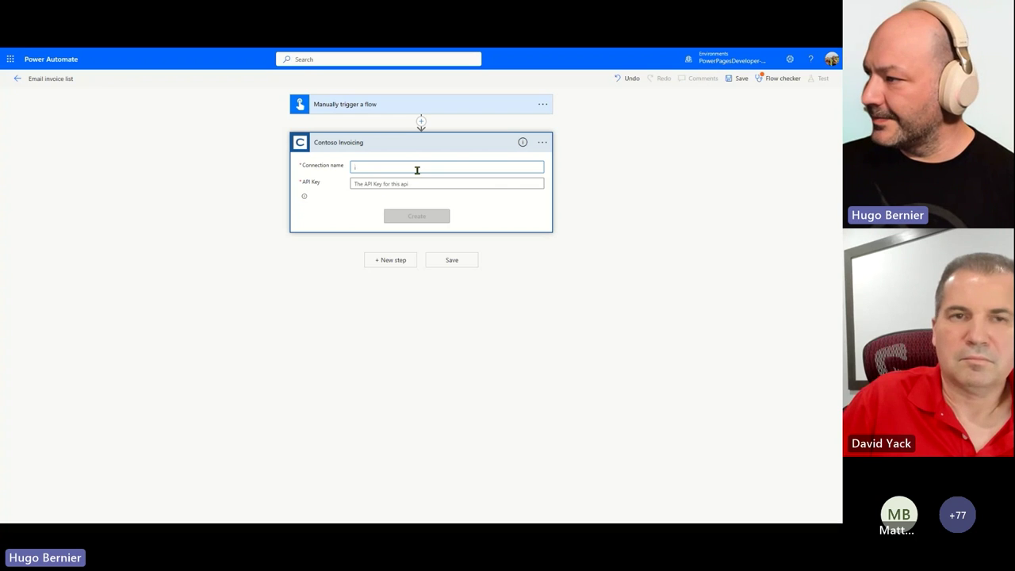
pyautogui.press('BackSpace')
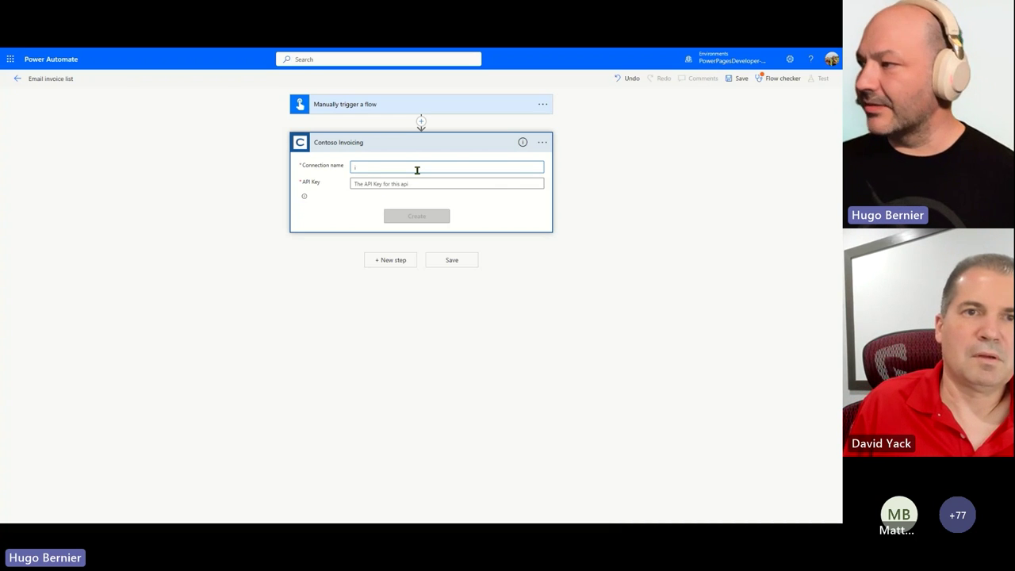
pyautogui.write('invo')
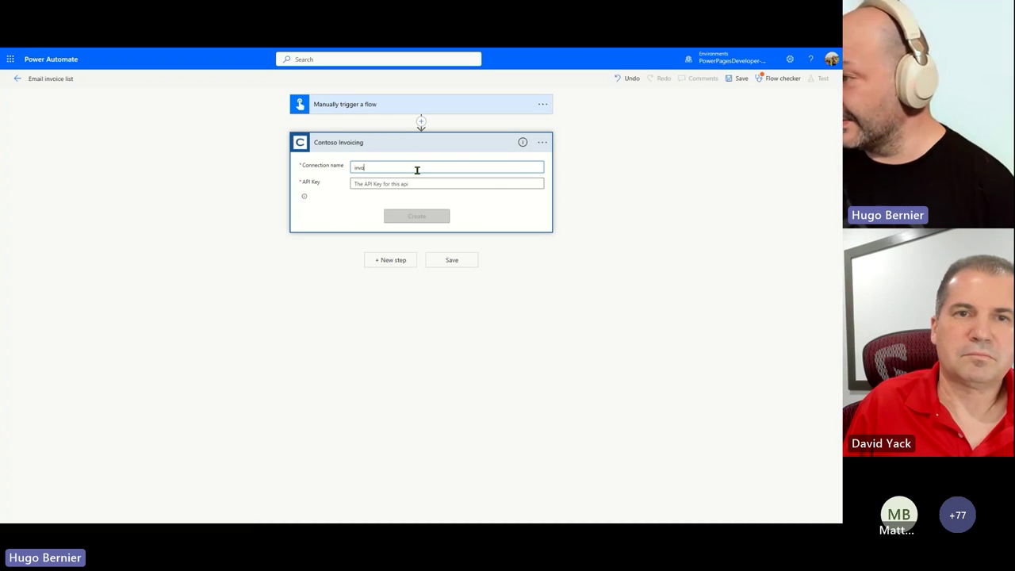
pyautogui.write('ice connection')
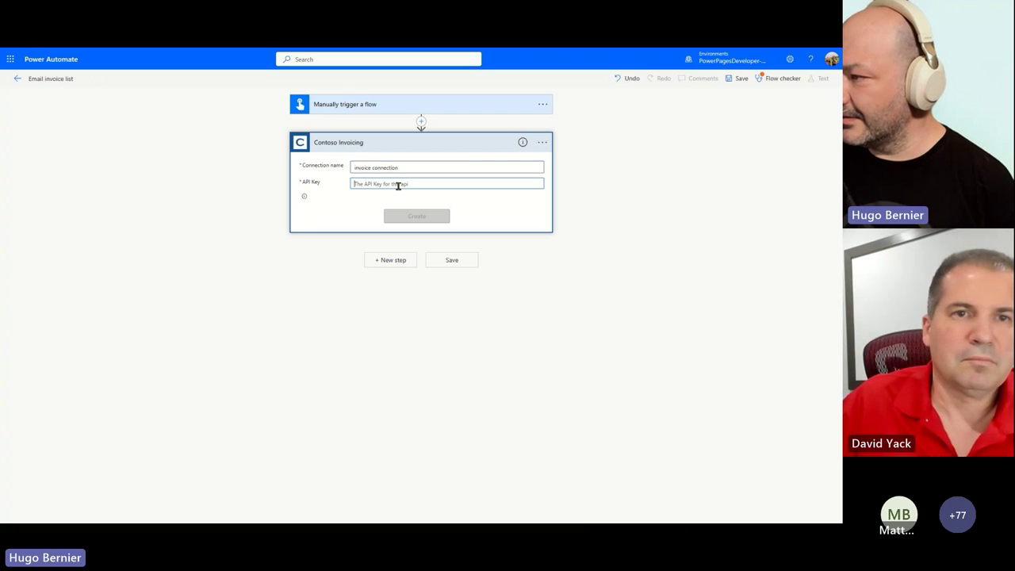
# Step: Switch to the Contoso Invoicing website and copy the API key shown there
pyautogui.press('F11')
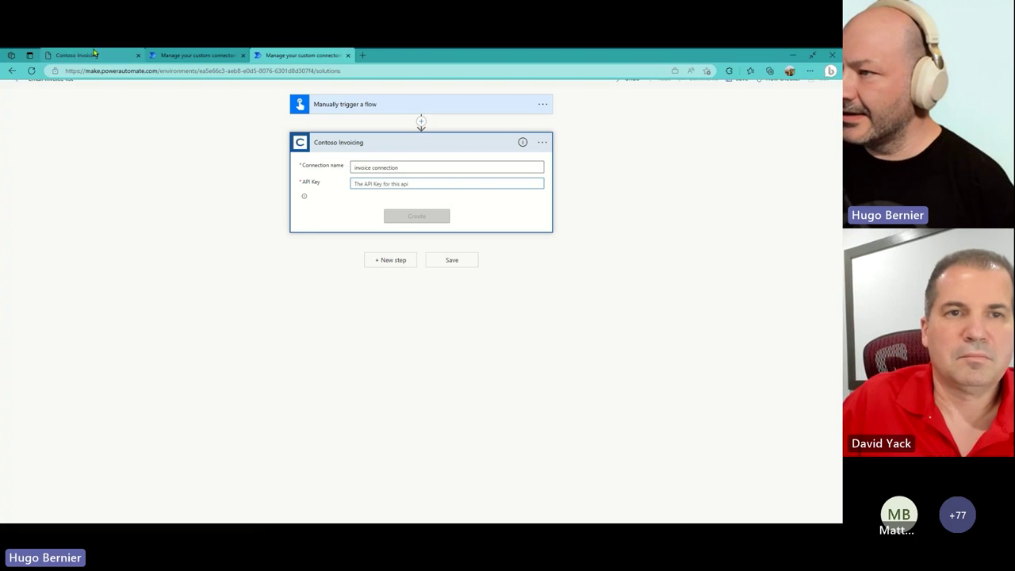
pyautogui.hotkey('ctrl', 'Tab')
pyautogui.rightClick(460, 318)
pyautogui.click(480, 325)
# Step: Return to the Email invoice list flow, paste the API key into the connection's key field and create the connection
pyautogui.moveTo(208, 53)
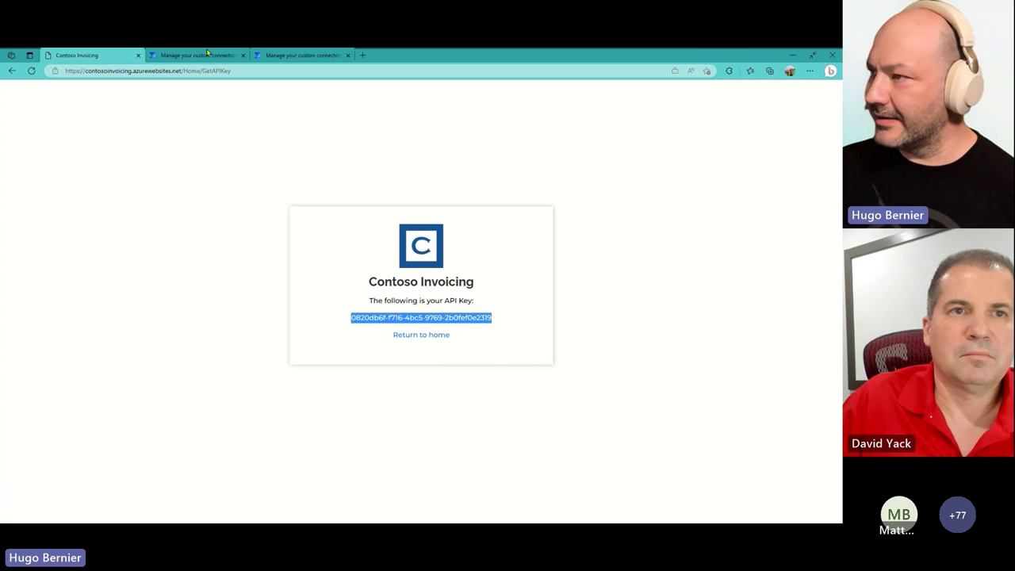
pyautogui.click(279, 56)
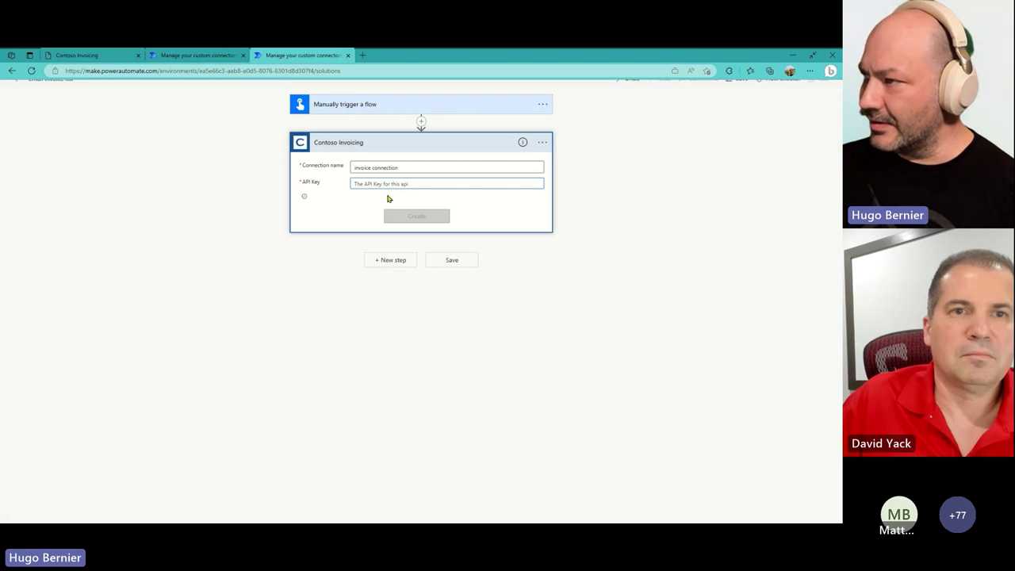
pyautogui.click(387, 183)
pyautogui.rightClick(387, 184)
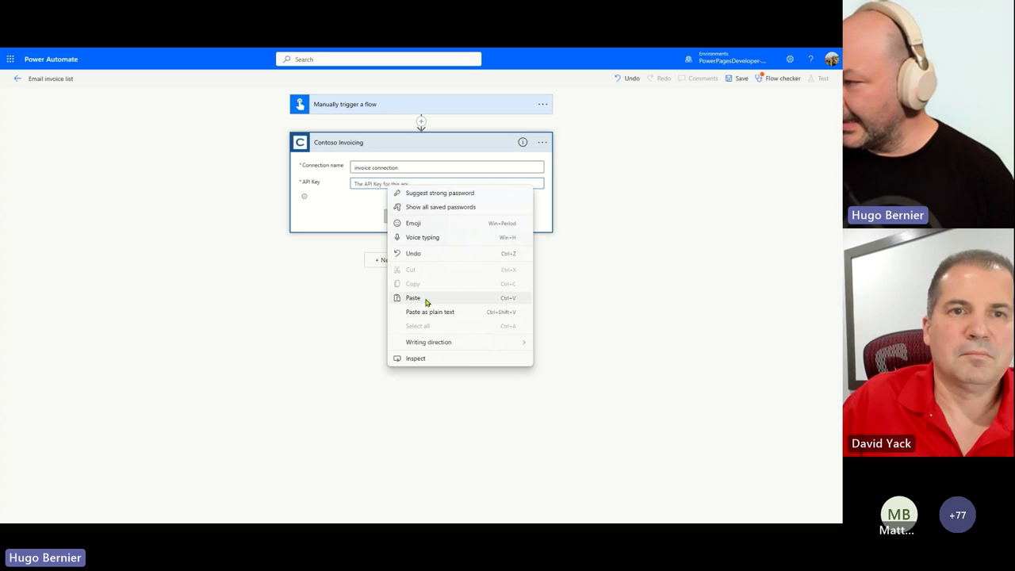
pyautogui.click(427, 300)
pyautogui.click(412, 218)
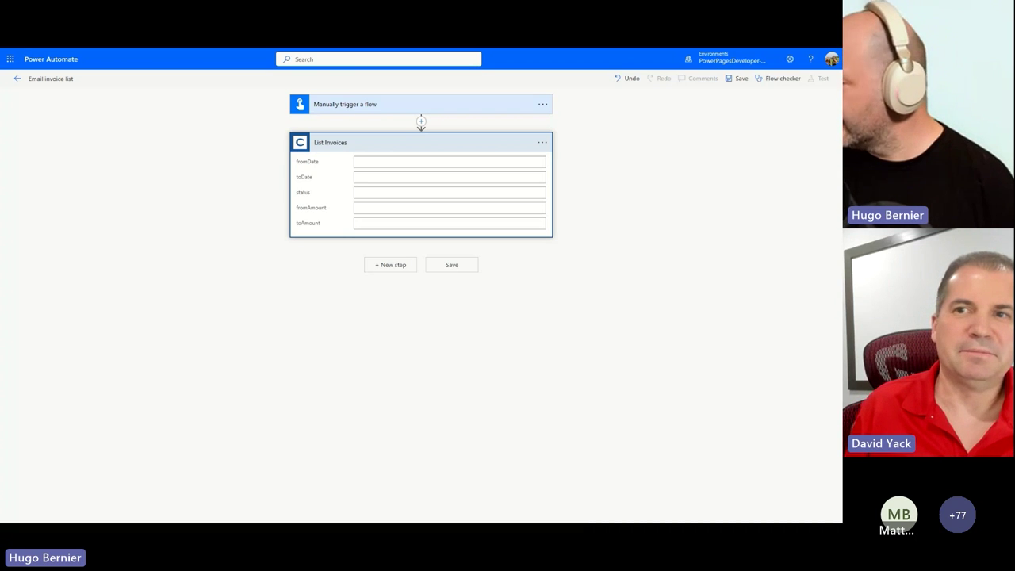
# Step: Save the flow, return to the Contoso Invoicing solution and open the Email invoice list flow's details page
pyautogui.click(736, 79)
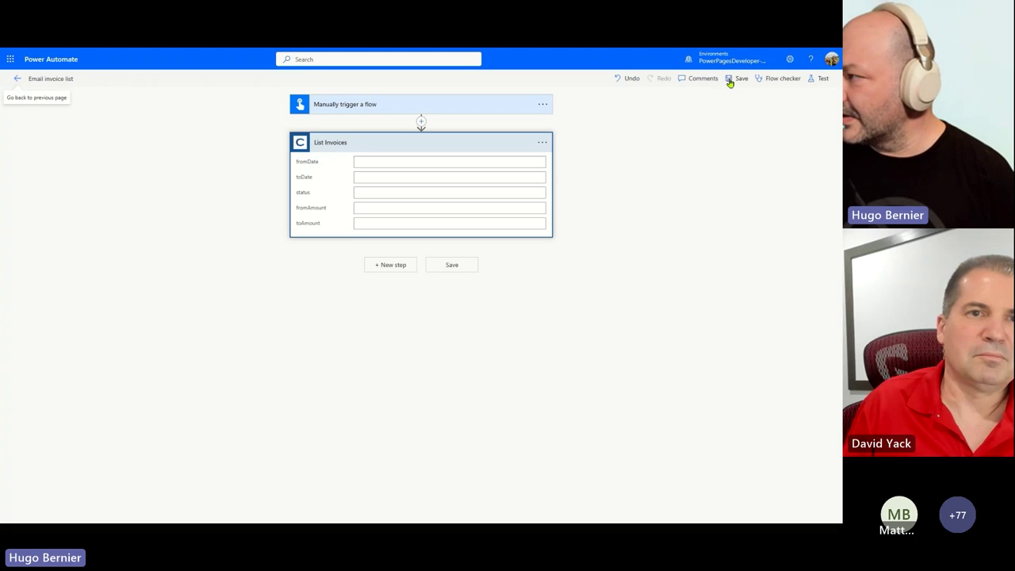
pyautogui.click(15, 81)
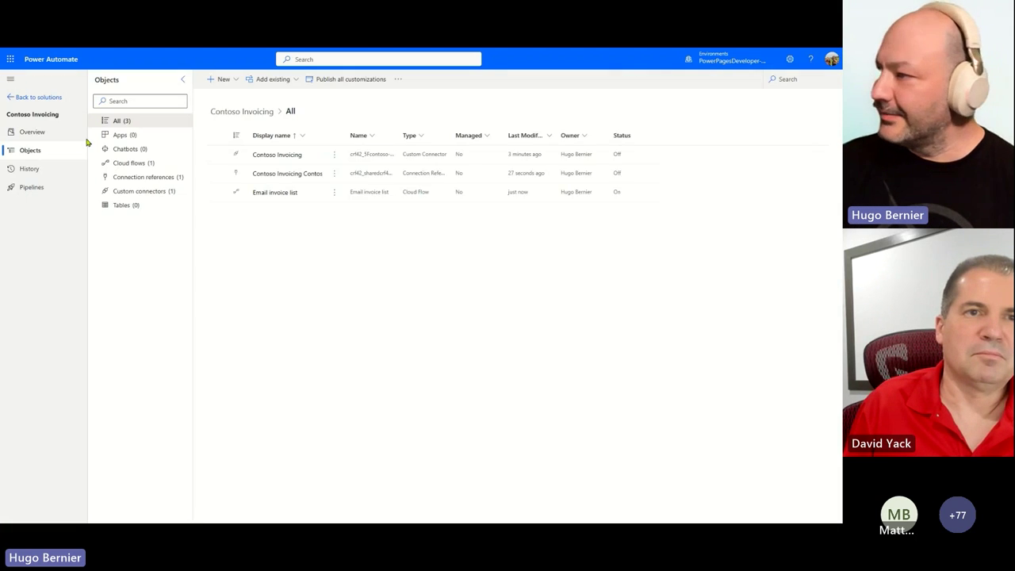
pyautogui.click(359, 194)
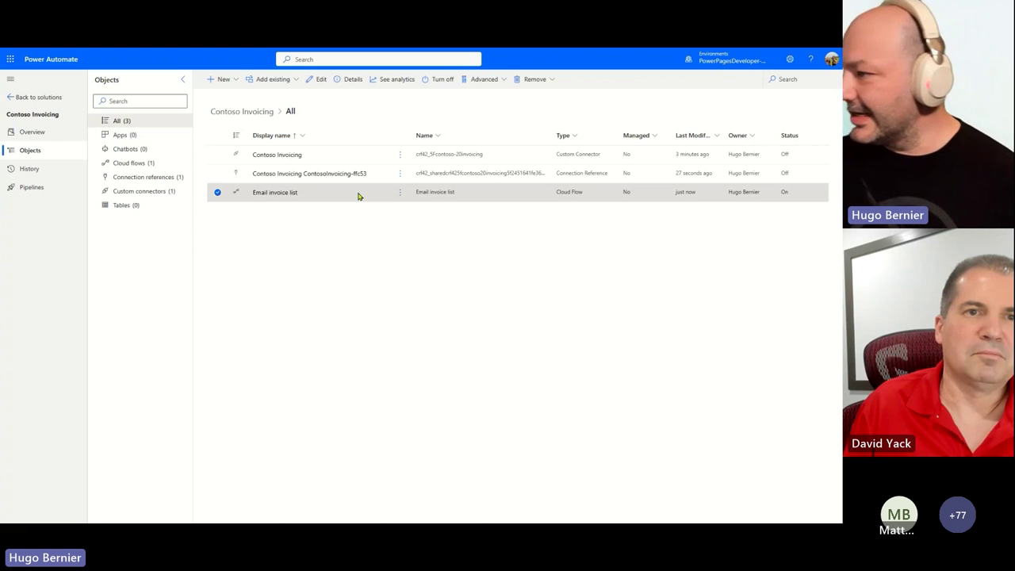
pyautogui.click(279, 194)
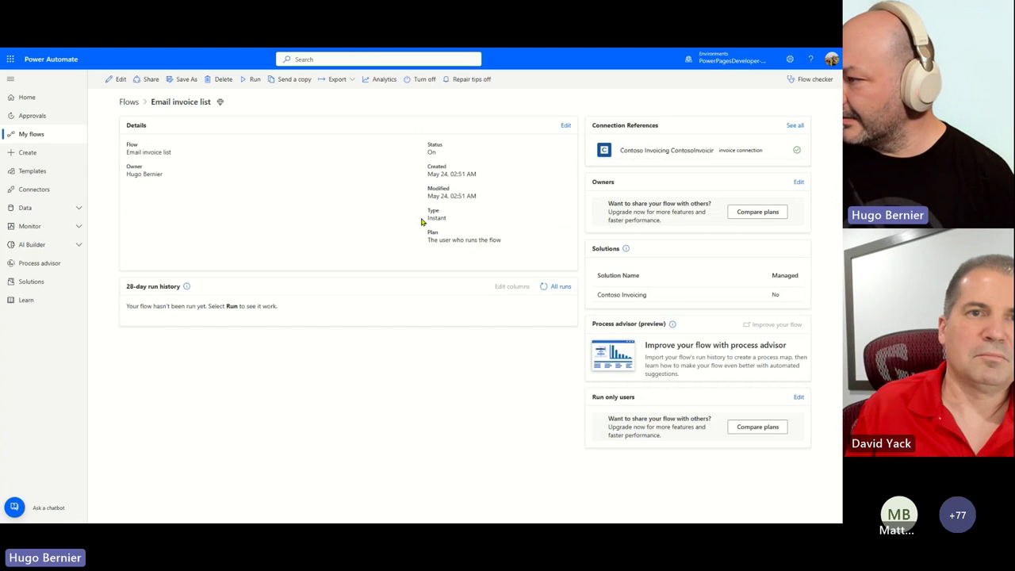
# Step: Run the Email invoice list flow with its Contoso Invoicing connection and close the run pane
pyautogui.click(254, 79)
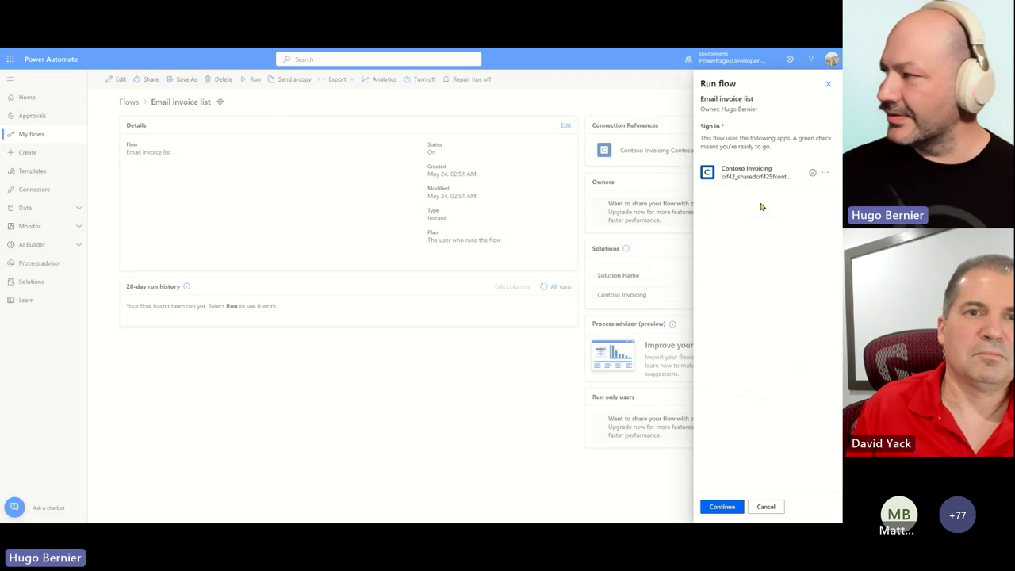
pyautogui.click(716, 508)
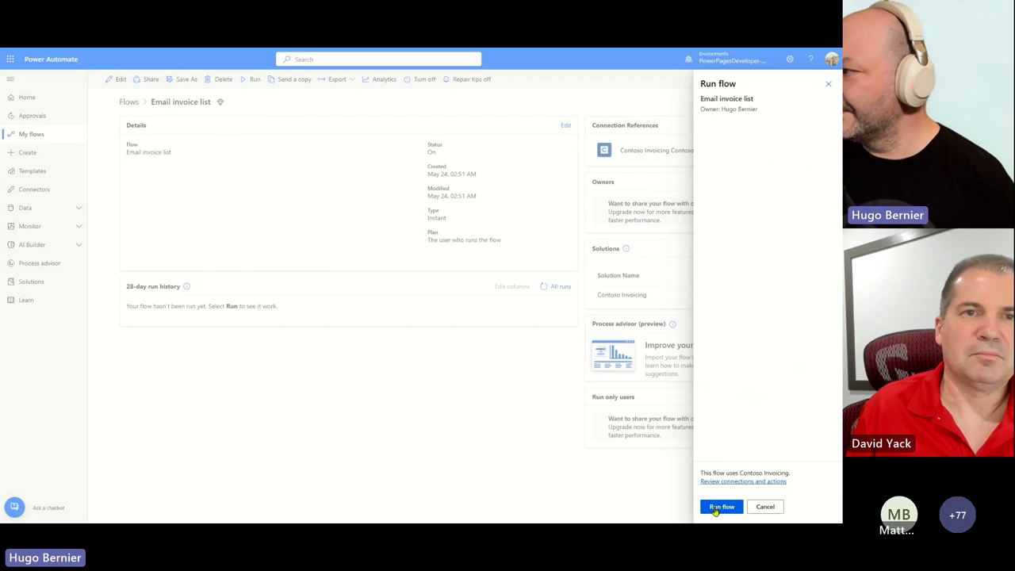
pyautogui.click(716, 510)
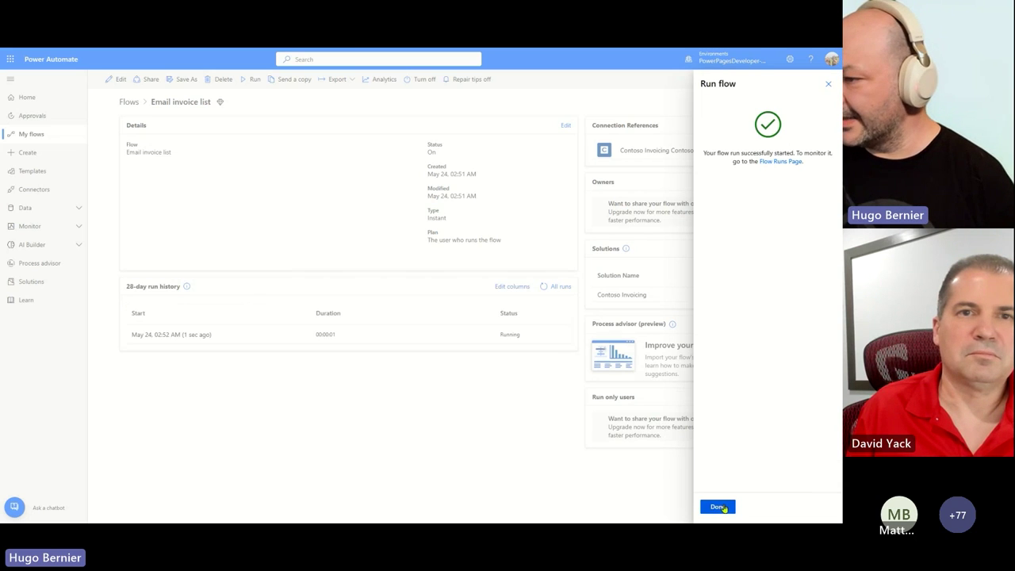
pyautogui.click(723, 509)
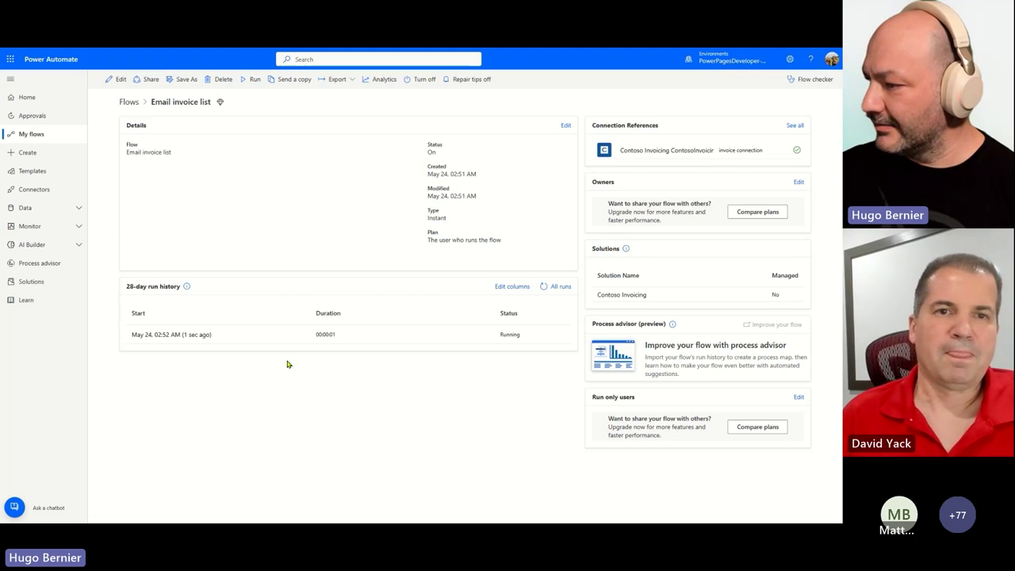
# Step: Open the flow's latest run and review the invoices output of the List Invoices action through to its end
pyautogui.click(195, 339)
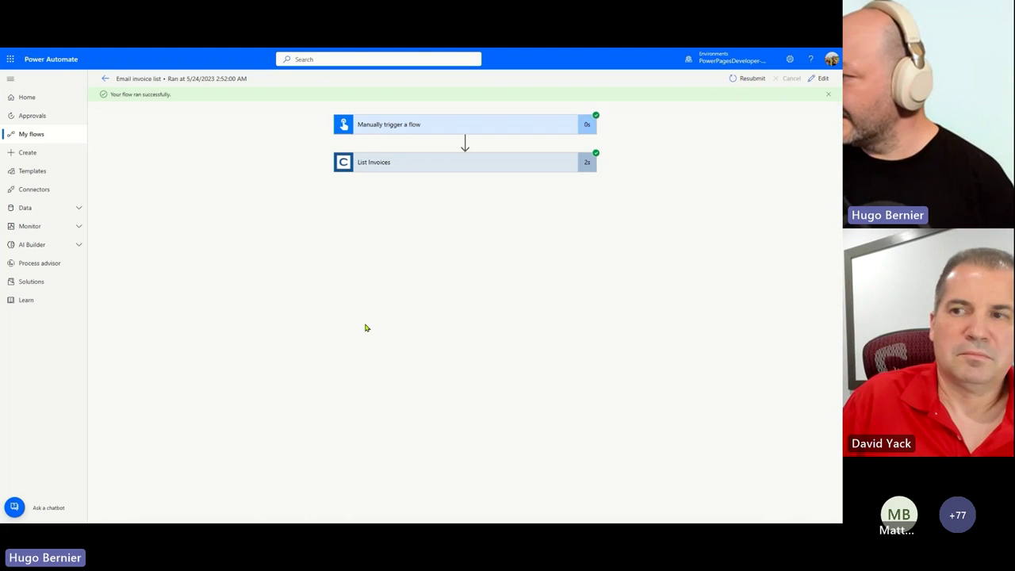
pyautogui.click(480, 167)
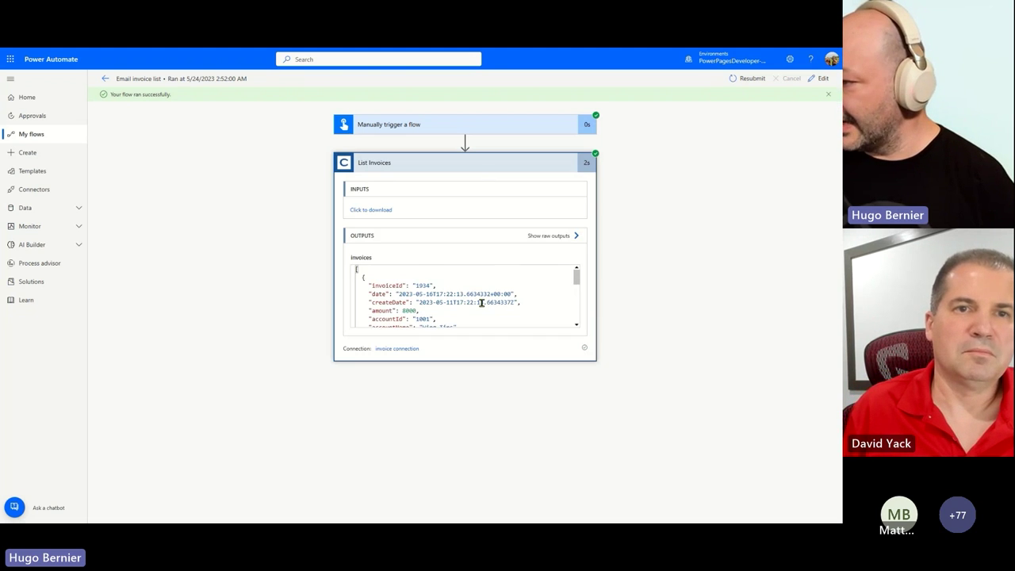
pyautogui.scroll(-3, 482, 302)
pyautogui.scroll(-10, 482, 300)
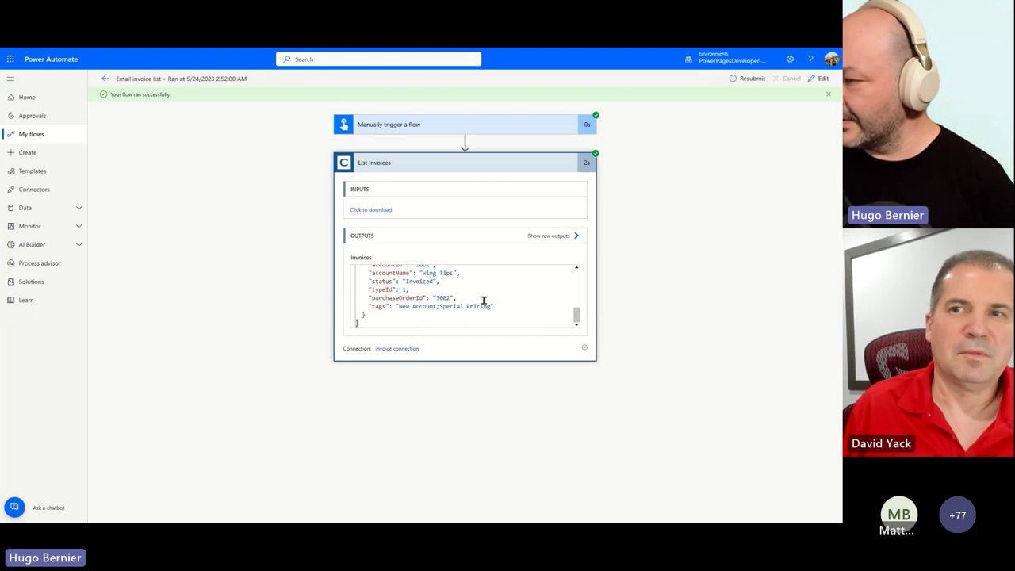